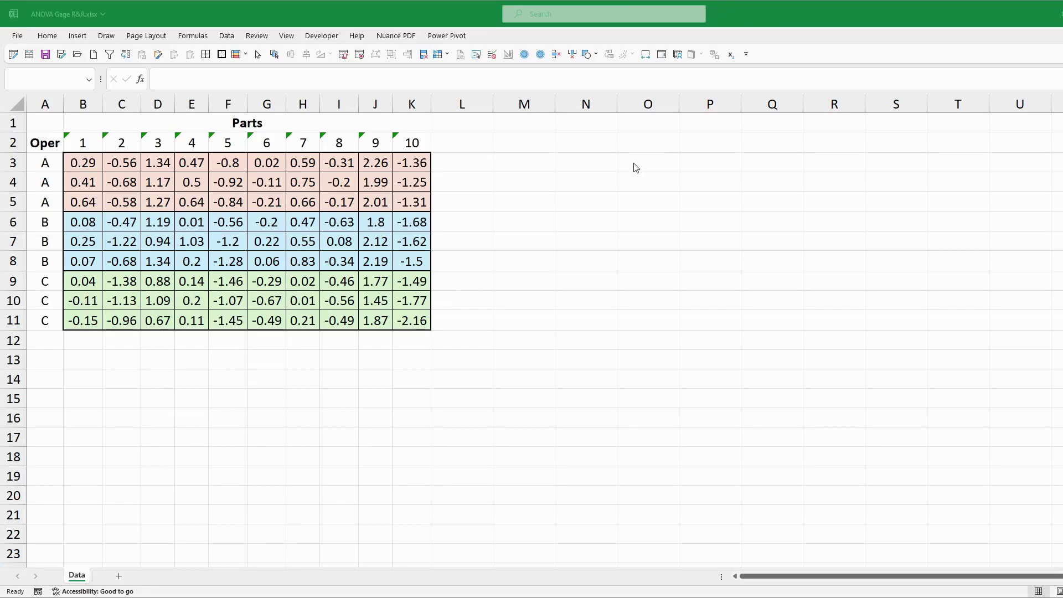
# Step: Select cell M1, beside the Parts data table, for the operators label
pyautogui.click(544, 123)
pyautogui.click(534, 123)
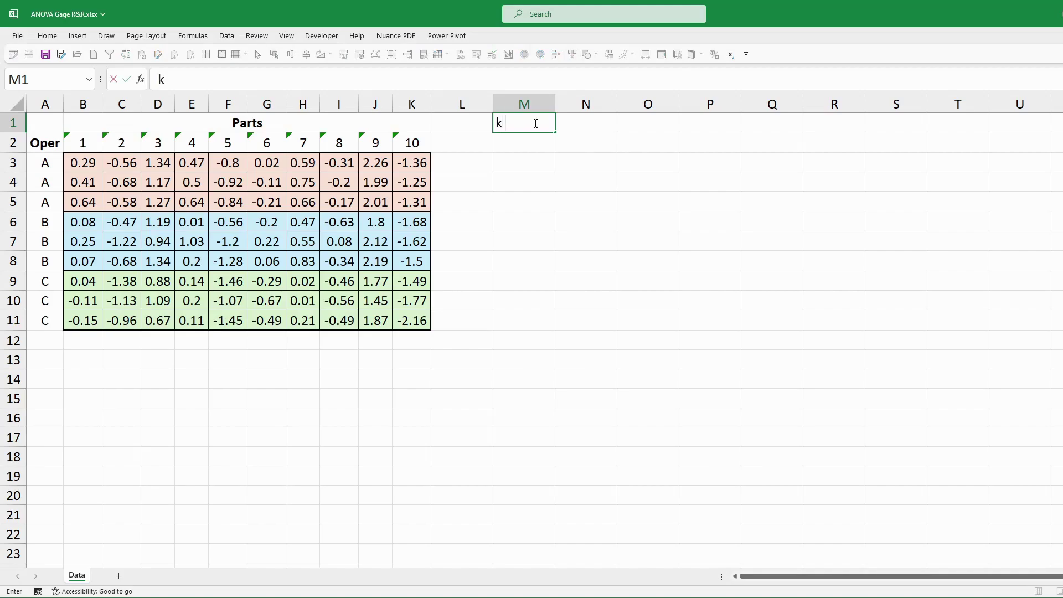
# Step: Label M1 'k = # of Operators' and widen column M to fit it
pyautogui.write('= ')
pyautogui.write('# o')
pyautogui.write('f Operators')
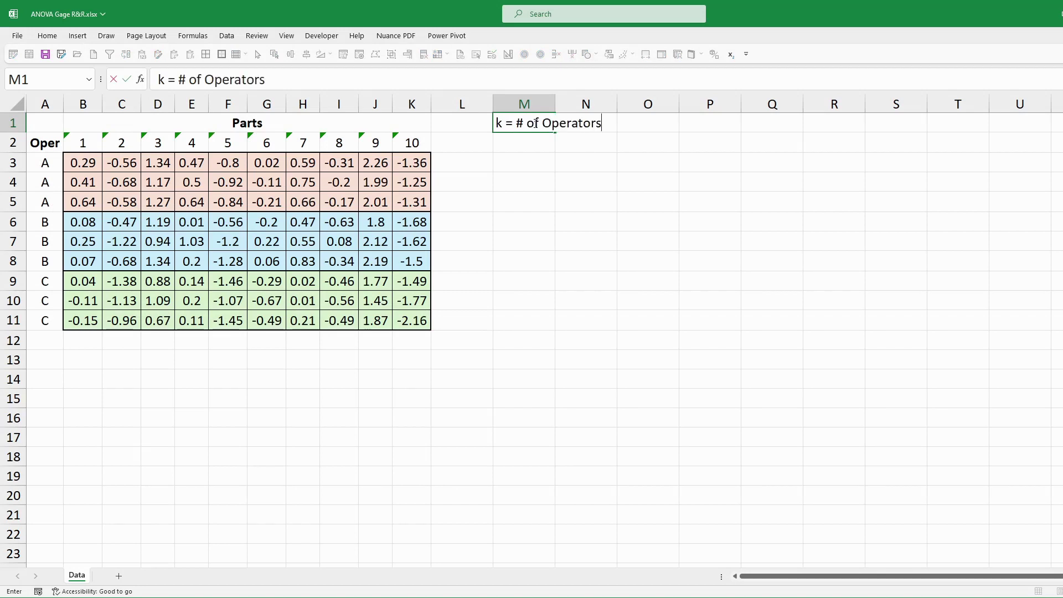
pyautogui.press('Return')
pyautogui.doubleClick(555, 102)
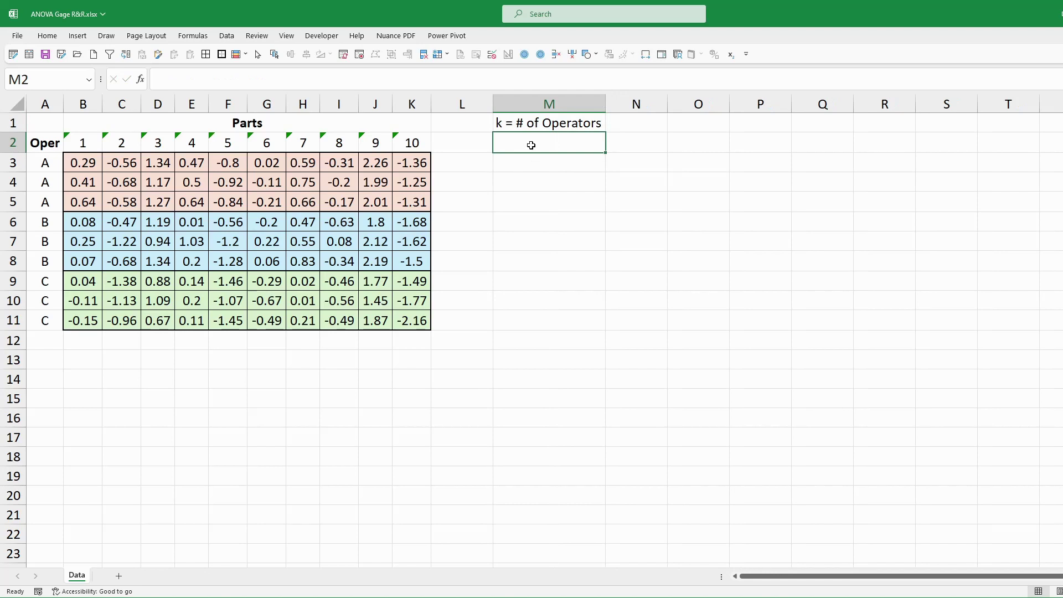
# Step: Enter 3 operators in M2, centred with a yellow fill
pyautogui.write('3')
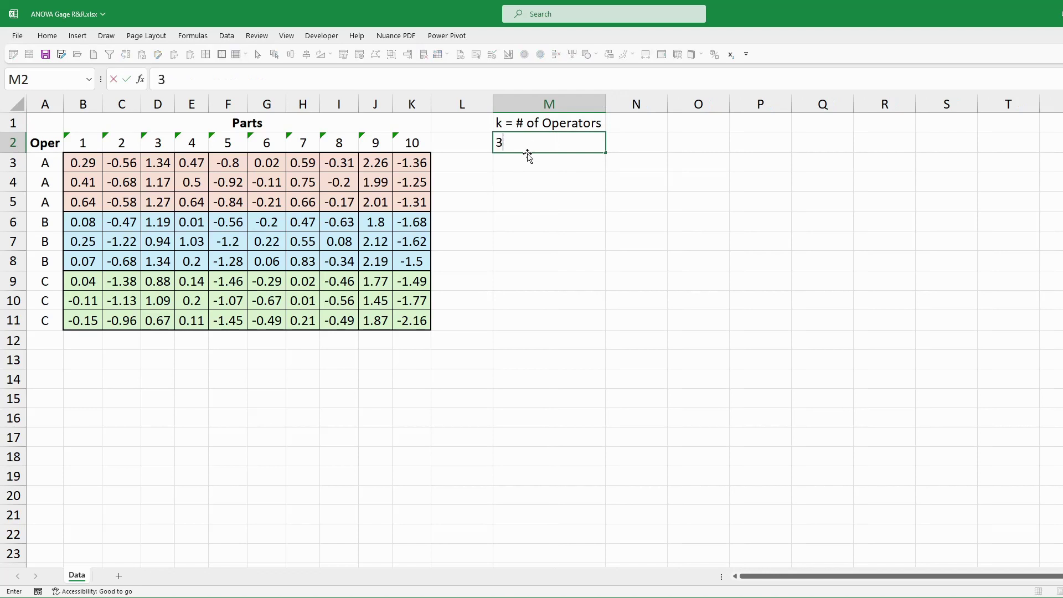
pyautogui.press('Return')
pyautogui.press('Up')
pyautogui.click(47, 35)
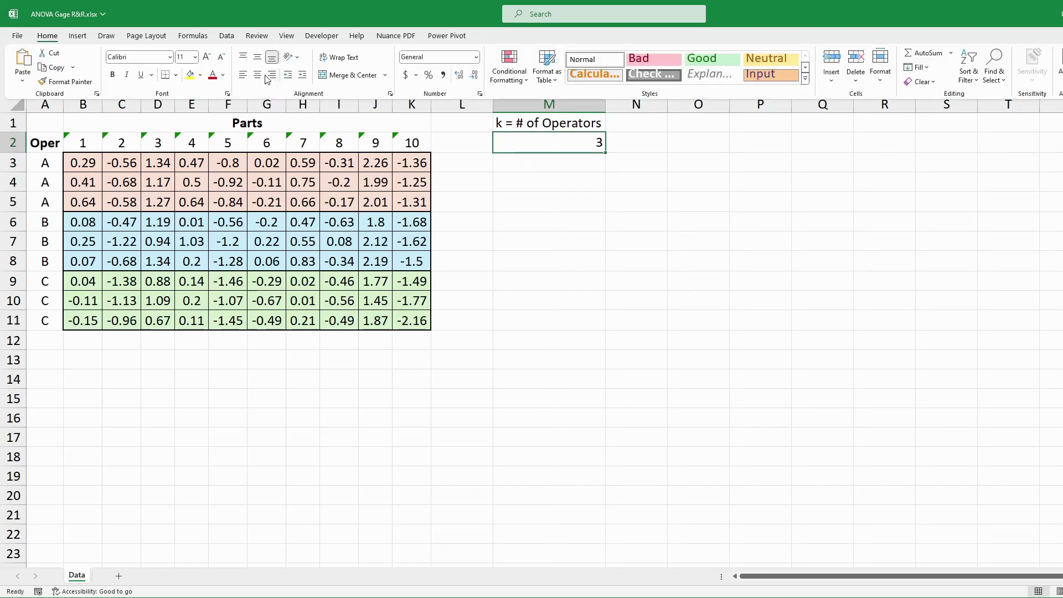
pyautogui.click(258, 76)
pyautogui.click(188, 74)
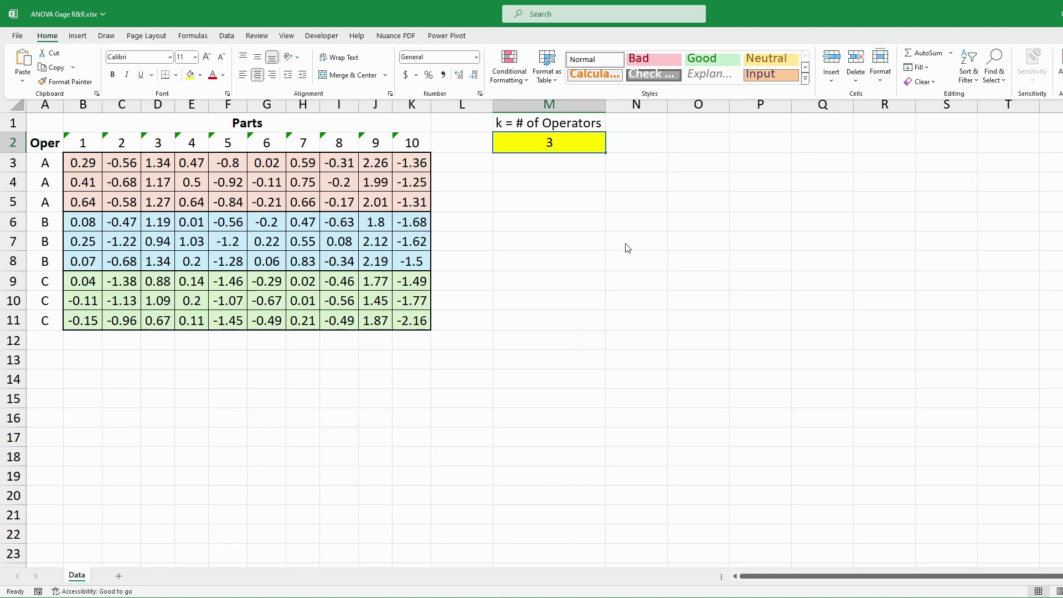
pyautogui.click(56, 83)
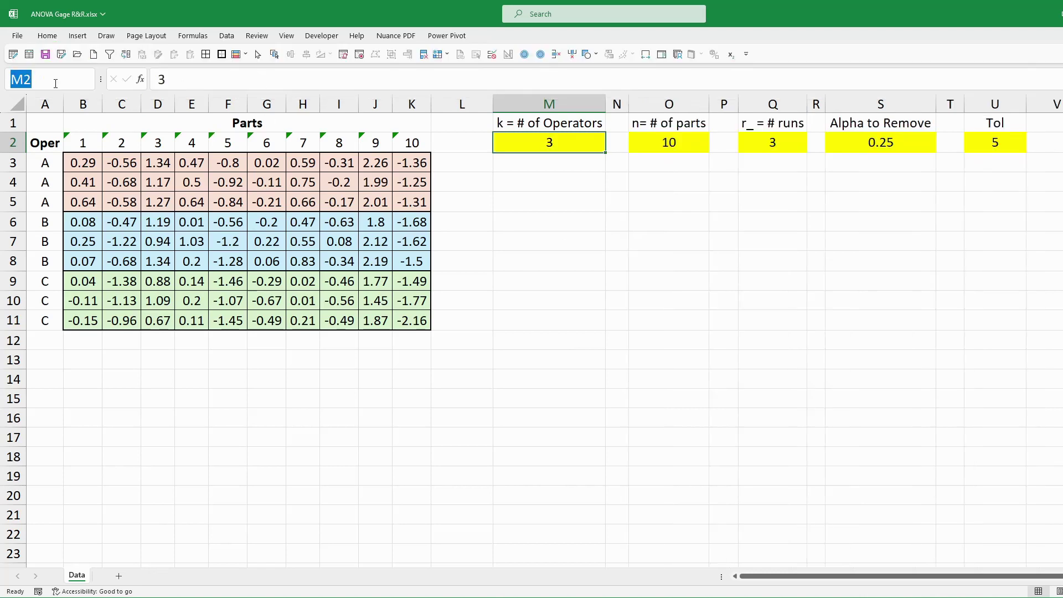
# Step: Name the operators, parts and runs input cells k, n and r_
pyautogui.write('M3')
pyautogui.press('Return')
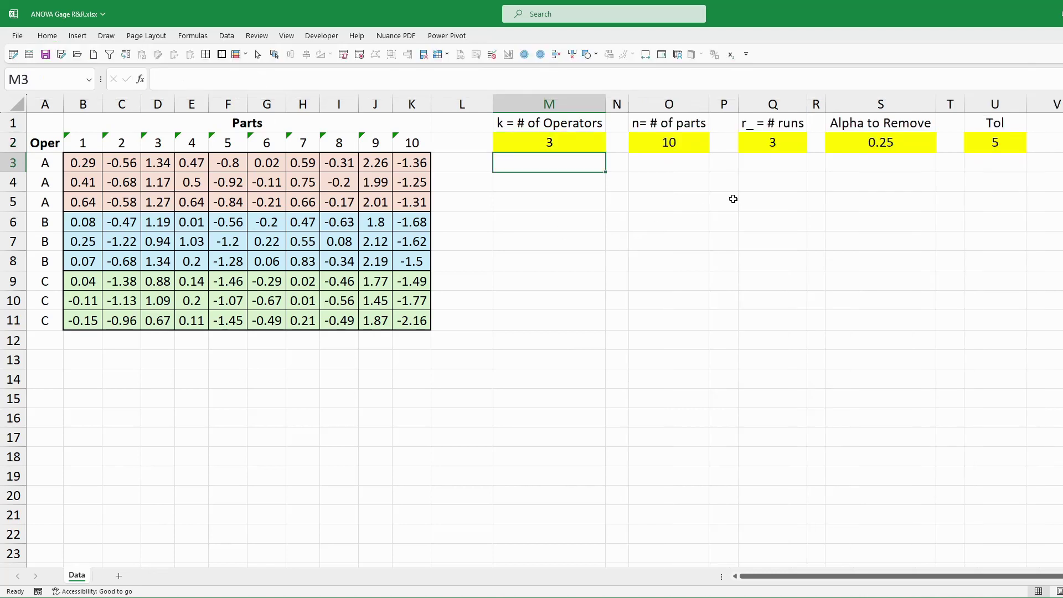
pyautogui.click(671, 143)
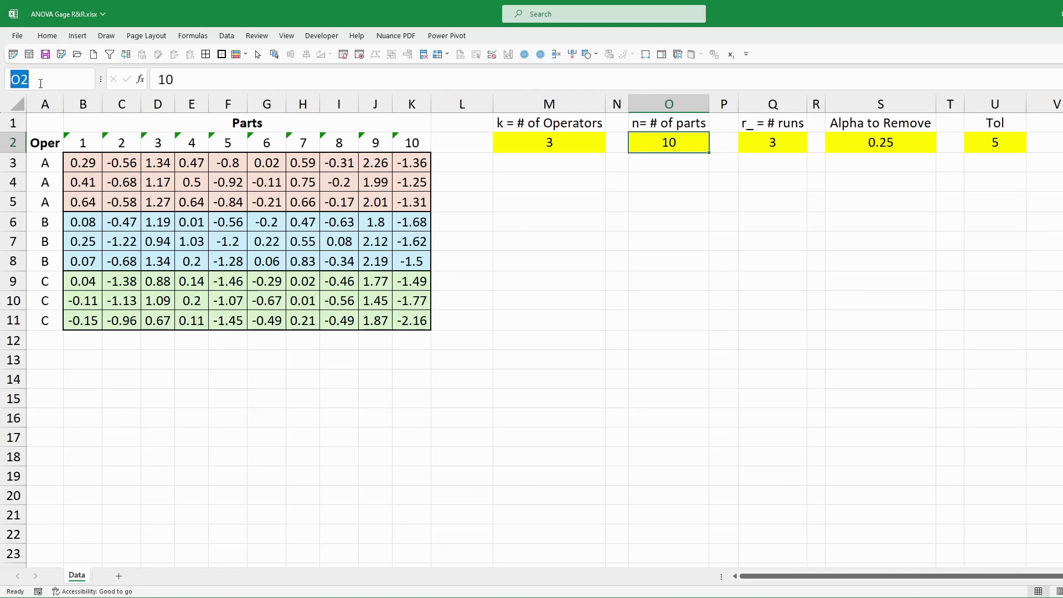
pyautogui.write('O3')
pyautogui.press('Return')
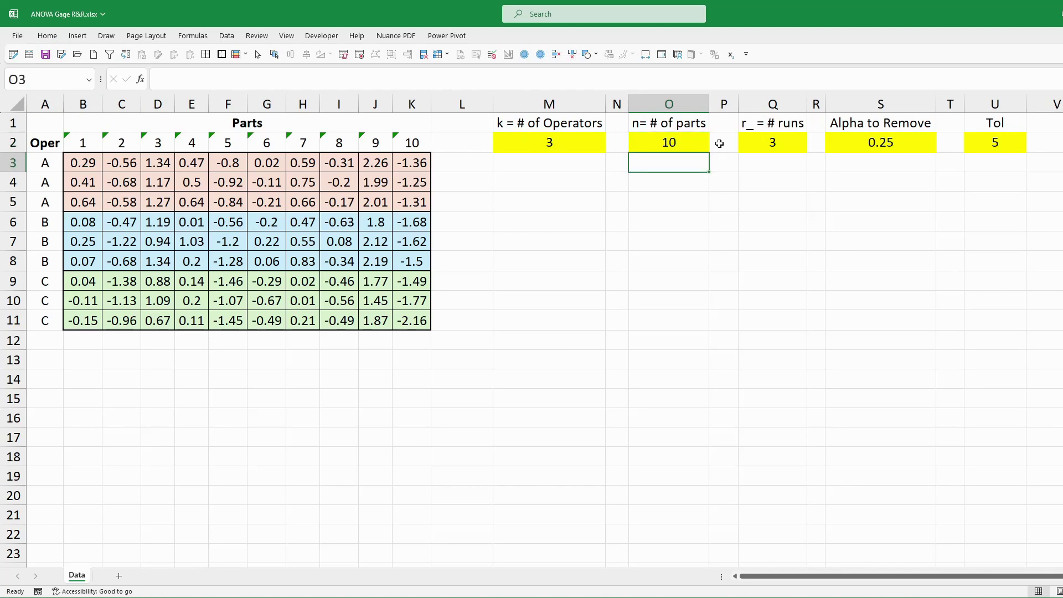
pyautogui.click(749, 145)
pyautogui.click(50, 81)
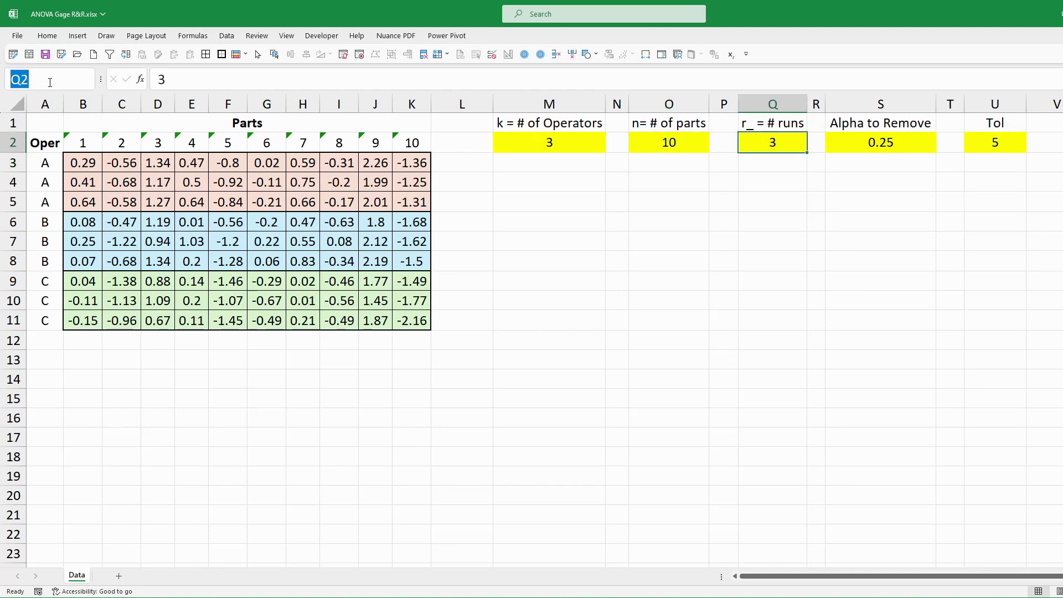
pyautogui.write('r_')
pyautogui.press('Return')
pyautogui.press('Return')
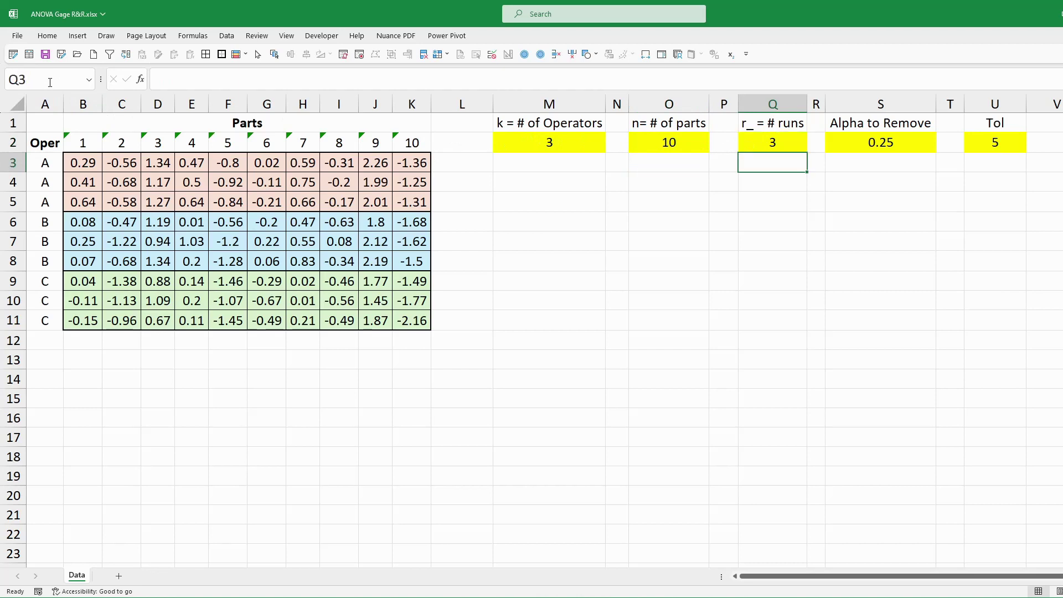
# Step: Name the Alpha to Remove cell alpha and the tolerance cell Tol
pyautogui.click(861, 148)
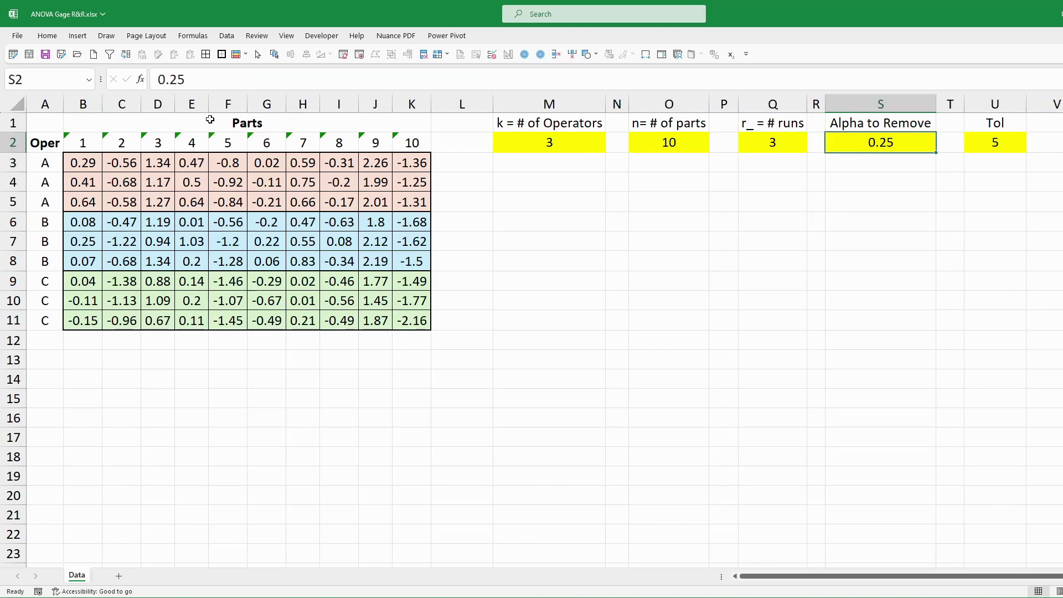
pyautogui.click(41, 82)
pyautogui.write('alp')
pyautogui.write('hs')
pyautogui.press('BackSpace')
pyautogui.write('a')
pyautogui.press('Return')
pyautogui.click(972, 147)
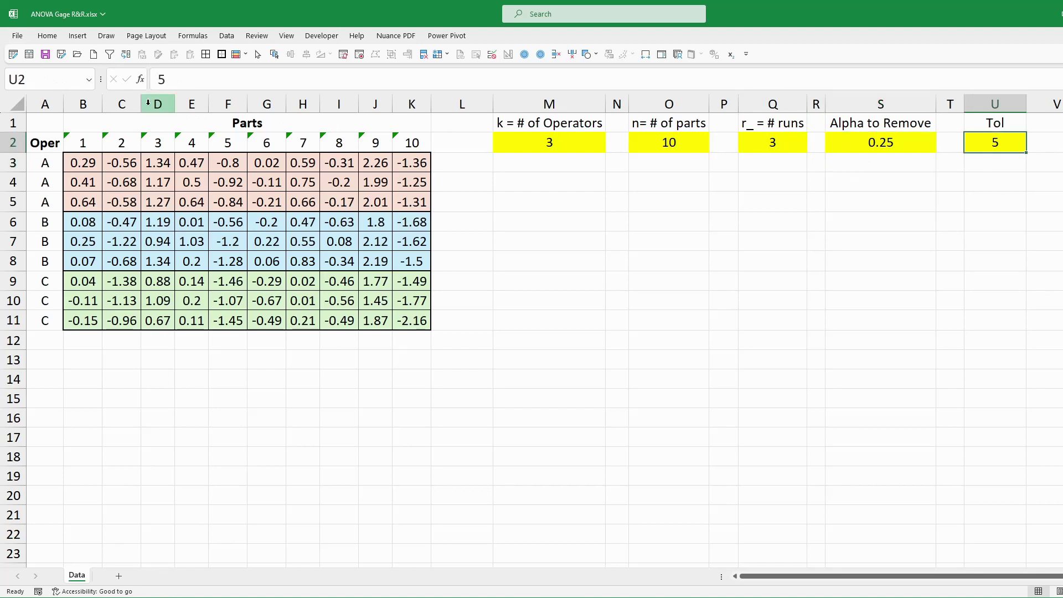
pyautogui.click(45, 81)
pyautogui.write('Tool')
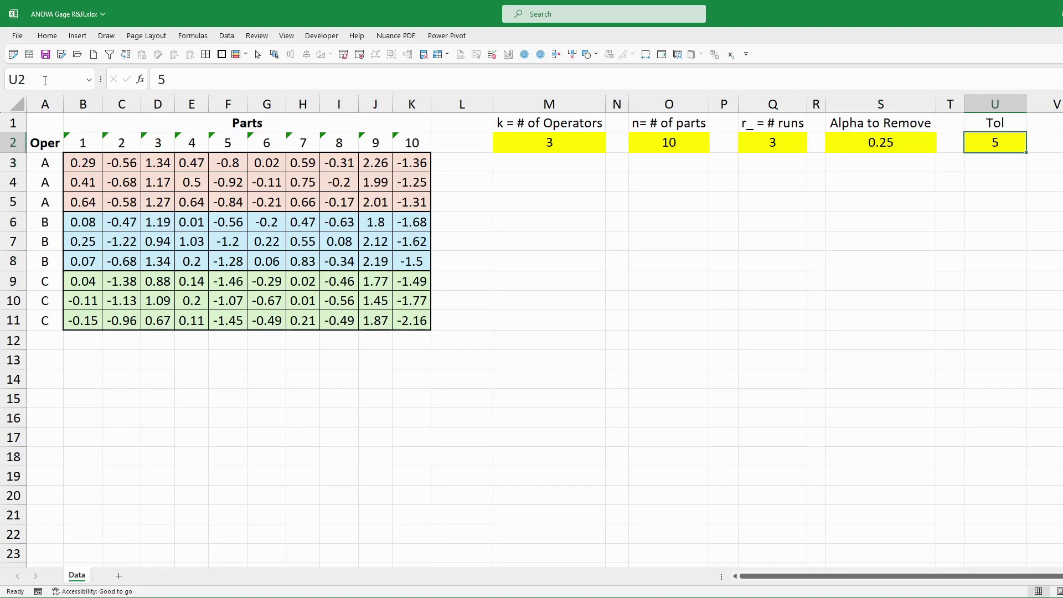
pyautogui.press('Return')
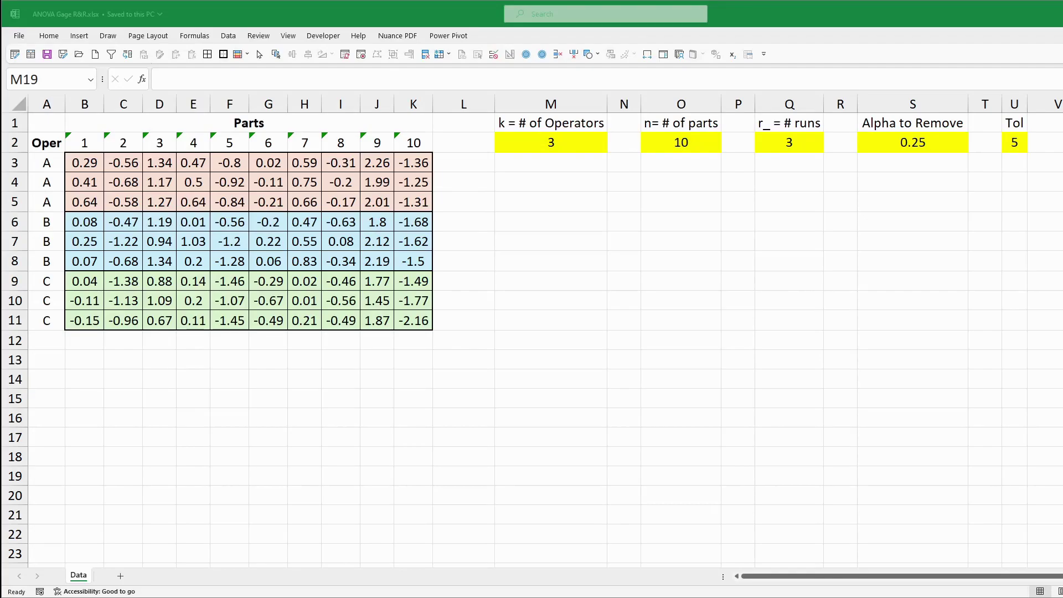
# Step: Run Anova: Two-Factor With Replication on $A$2:$K$11, 3 rows per sample, alpha 0.25, to a new worksheet
pyautogui.click(609, 238)
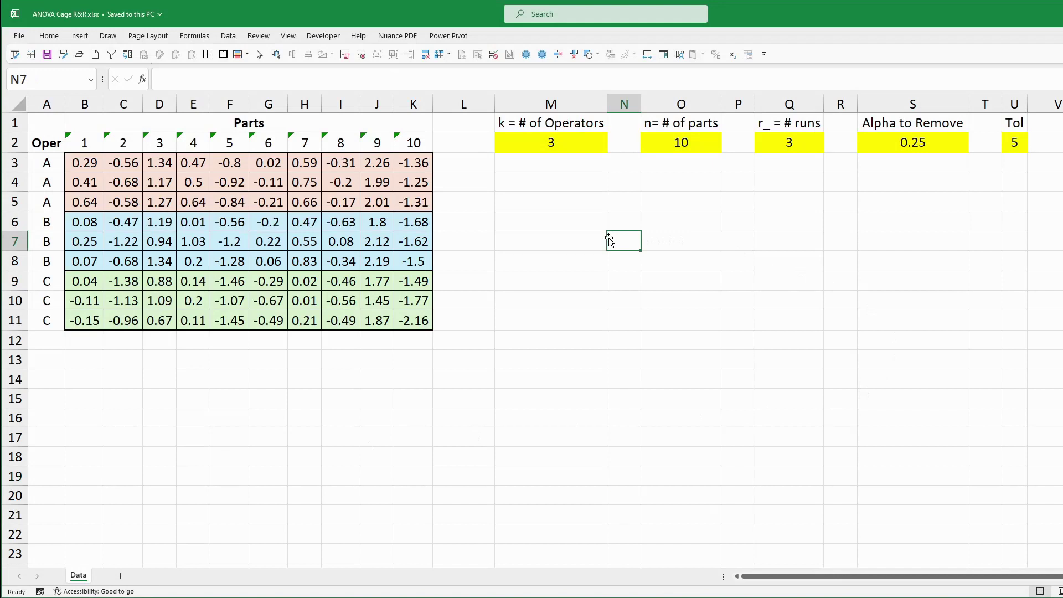
pyautogui.click(749, 60)
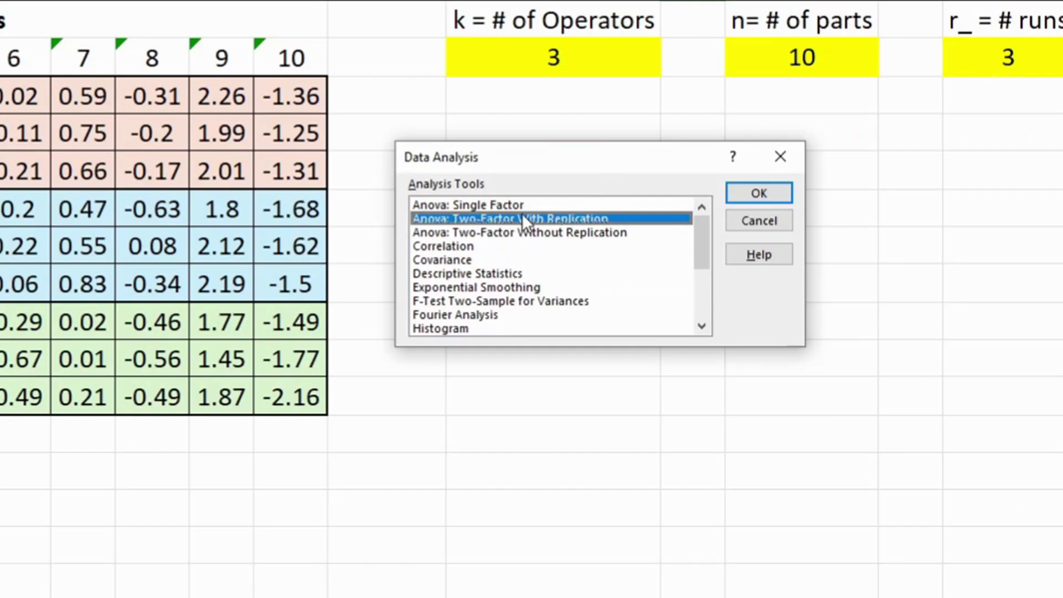
pyautogui.click(742, 191)
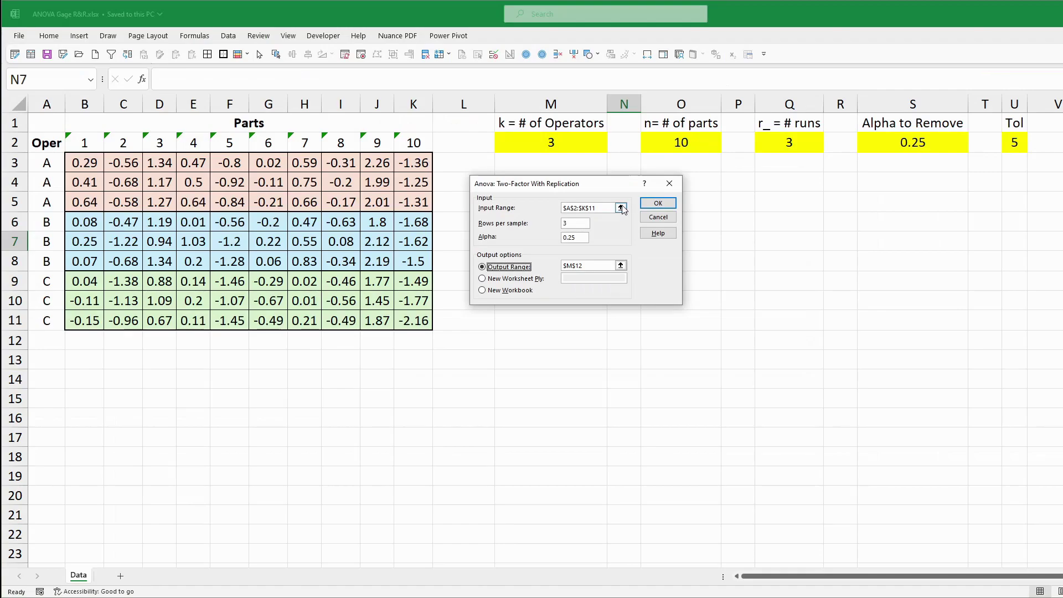
pyautogui.click(621, 208)
pyautogui.moveTo(46, 143)
pyautogui.mouseDown()
pyautogui.moveTo(225, 201)
pyautogui.moveTo(445, 324)
pyautogui.mouseUp()
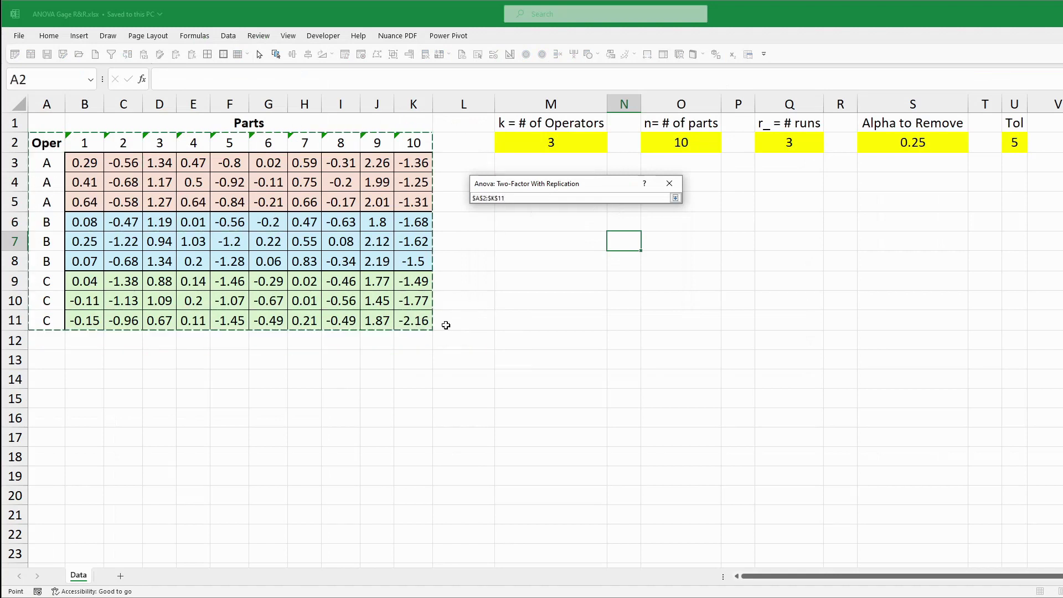
pyautogui.click(675, 198)
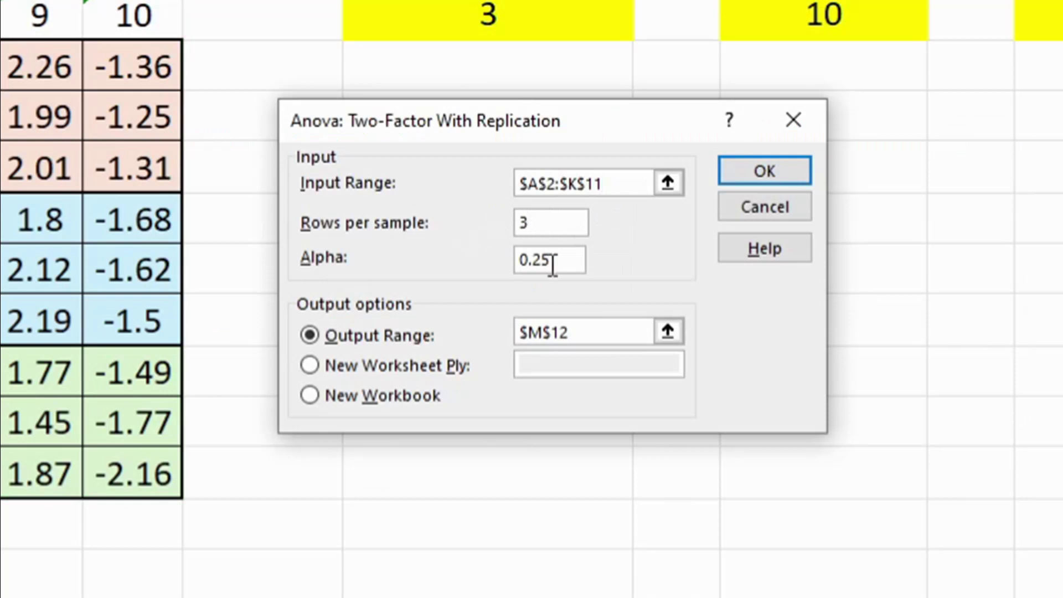
pyautogui.click(309, 365)
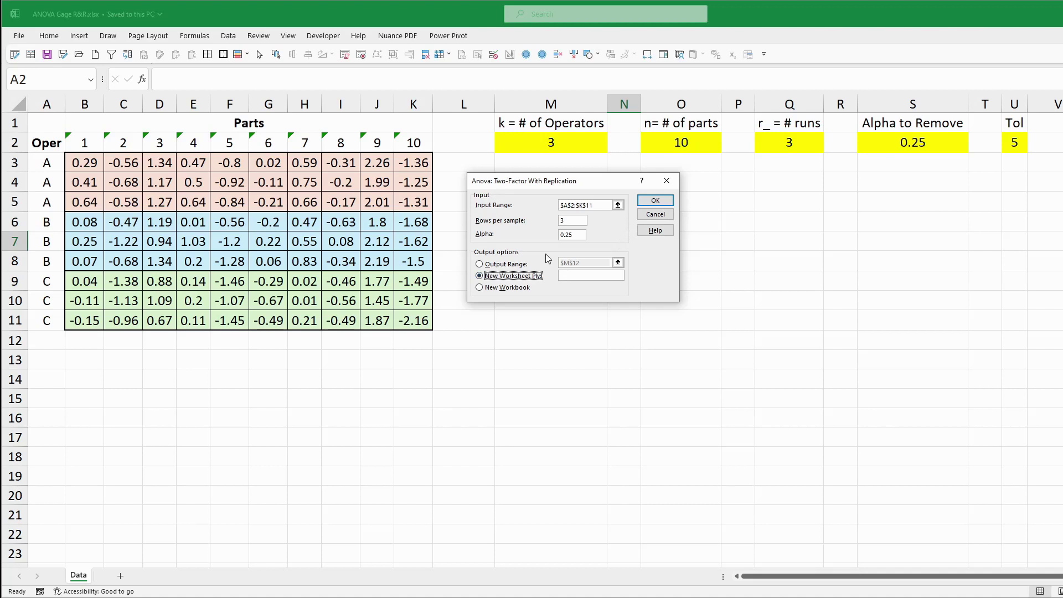
pyautogui.click(651, 203)
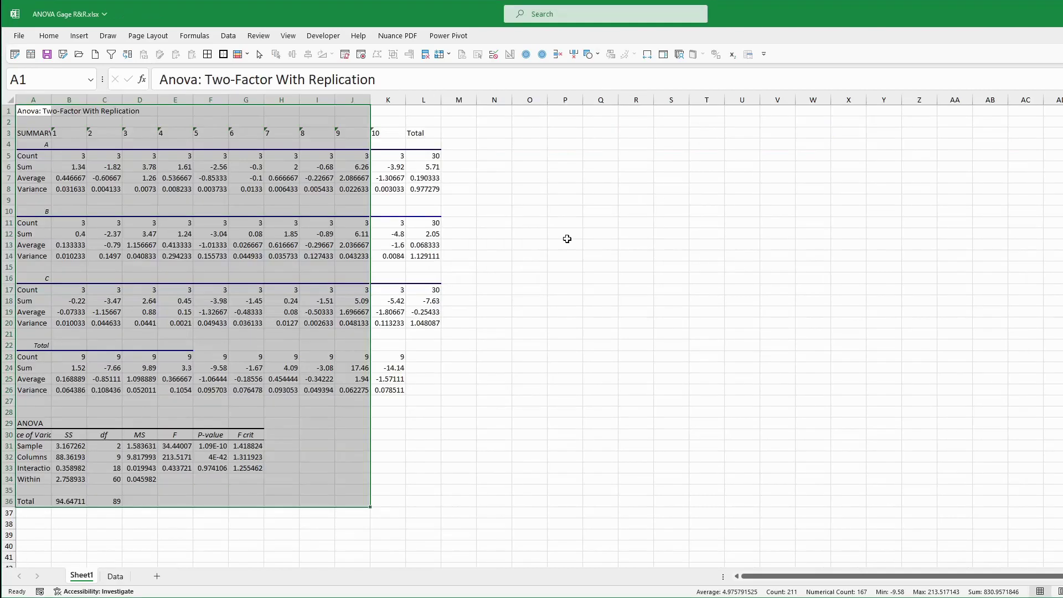
# Step: Auto-fit columns A and B of the ANOVA output
pyautogui.click(536, 264)
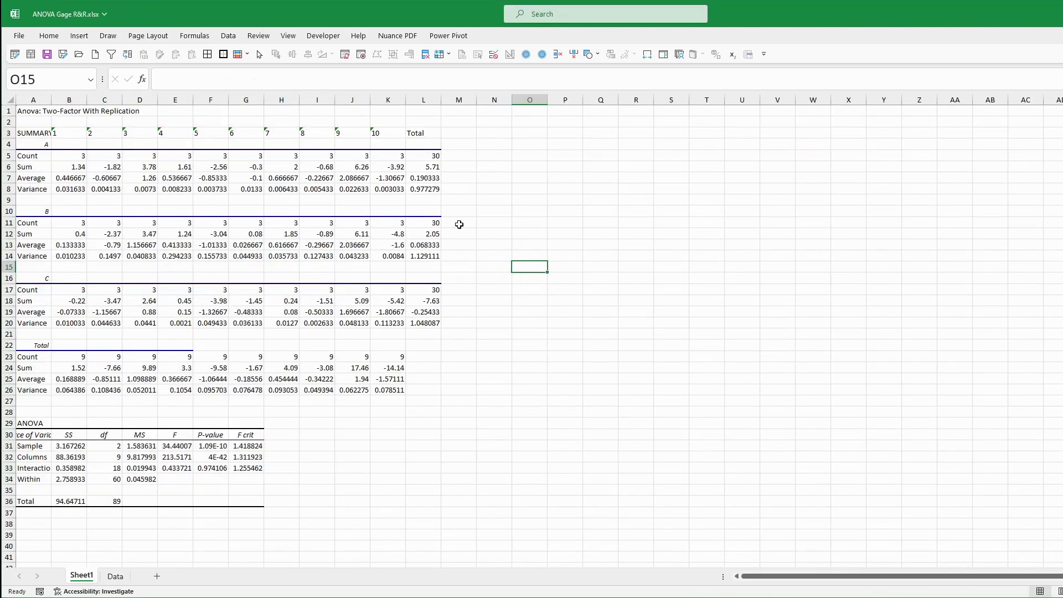
pyautogui.doubleClick(52, 100)
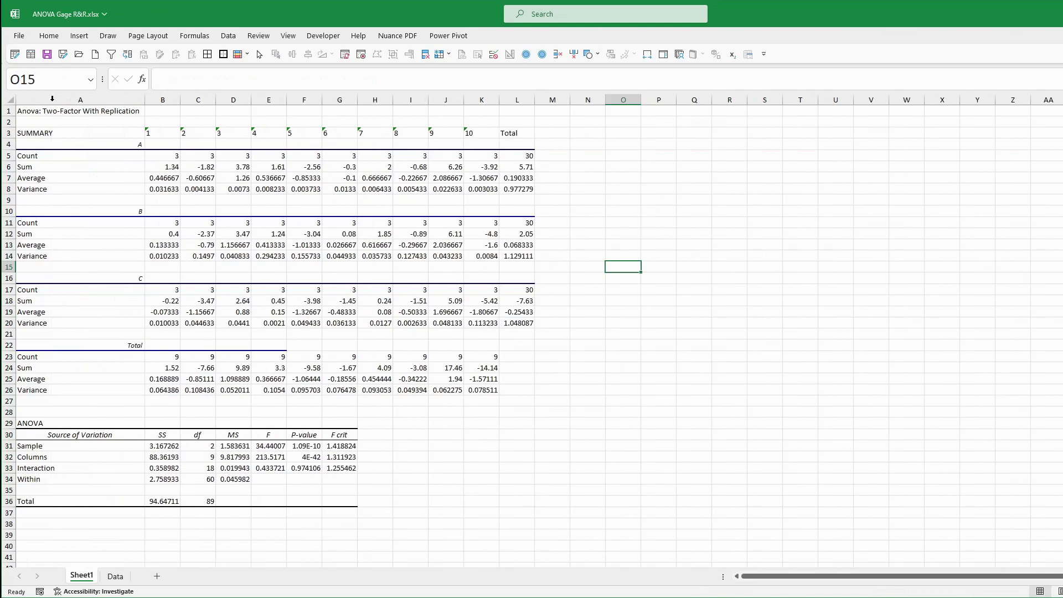
pyautogui.doubleClick(180, 100)
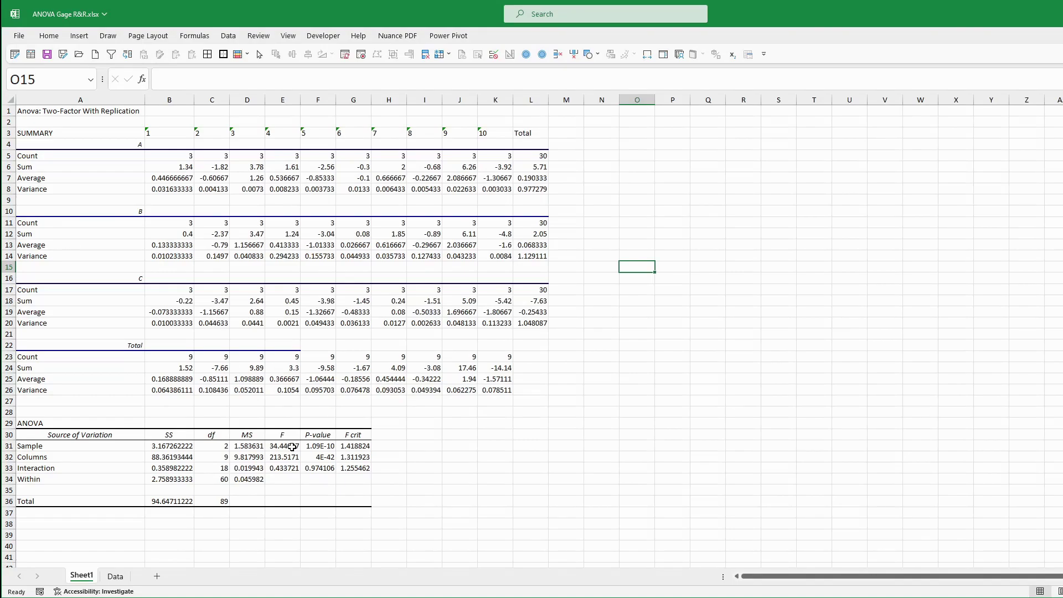
# Step: Clear the F, P-value and F crit values in E31:G33
pyautogui.moveTo(292, 446); pyautogui.dragTo(348, 460)
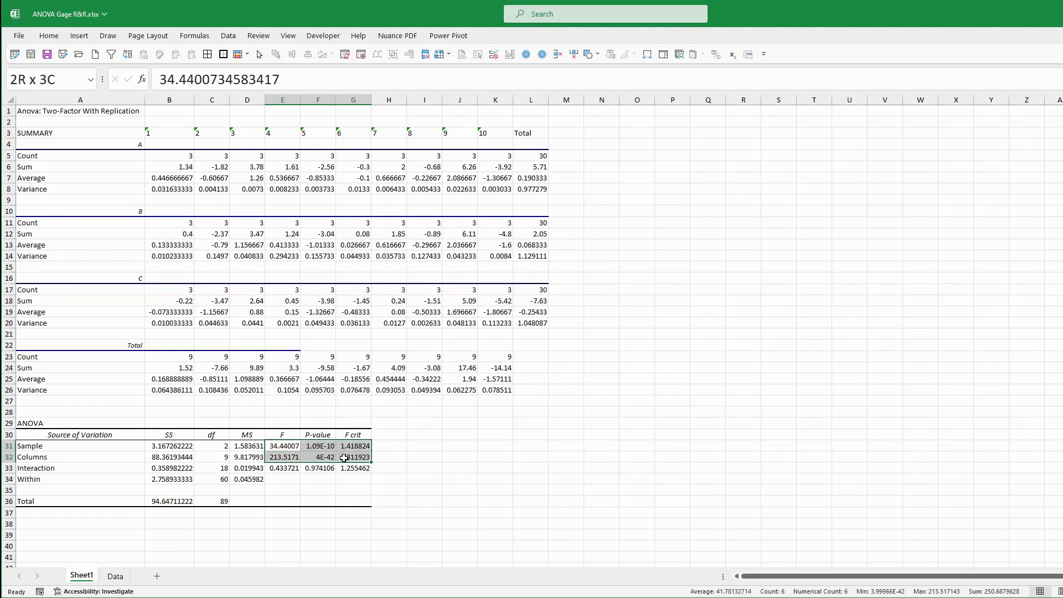
pyautogui.moveTo(348, 460); pyautogui.dragTo(355, 468)
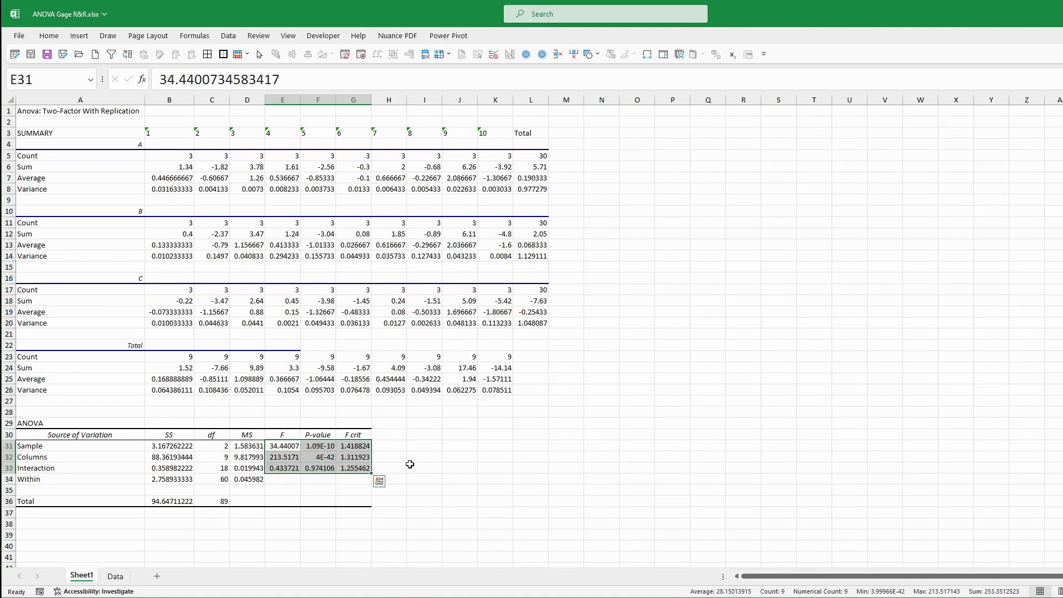
pyautogui.press('Delete')
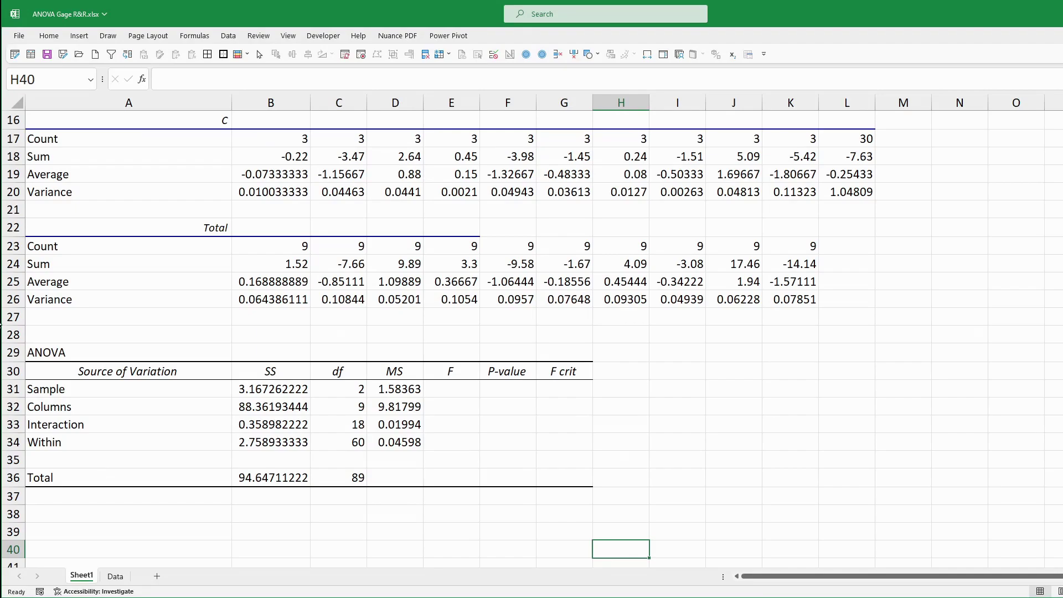
# Step: Relabel the sources Operator, Part, Operator x Part, Equipment w/ Interaction and add Equipment w/o Interaction
pyautogui.click(120, 387)
pyautogui.write('Op')
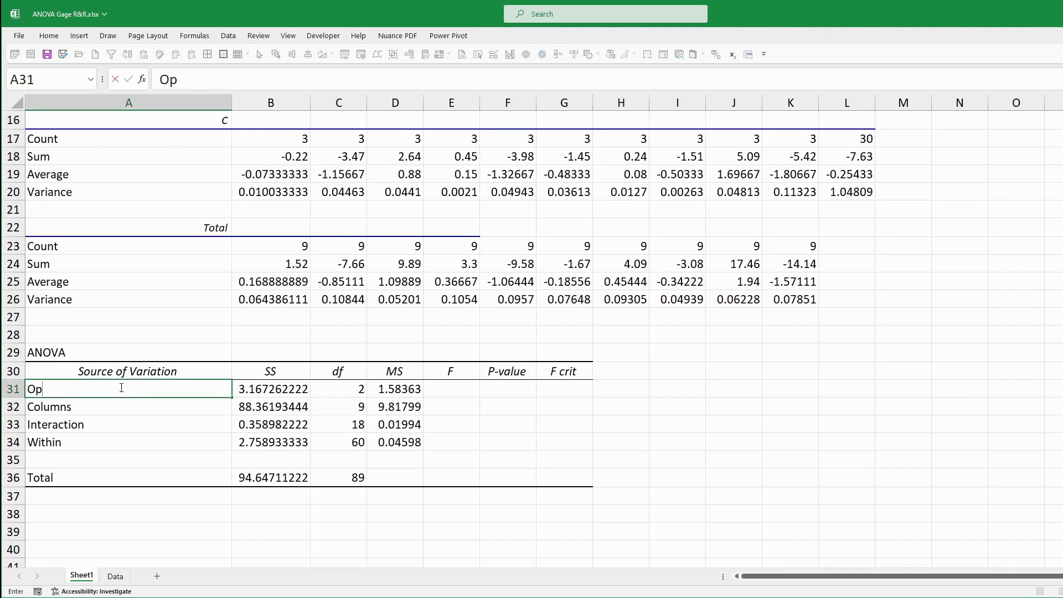
pyautogui.write('erator')
pyautogui.press('Return')
pyautogui.write('Part')
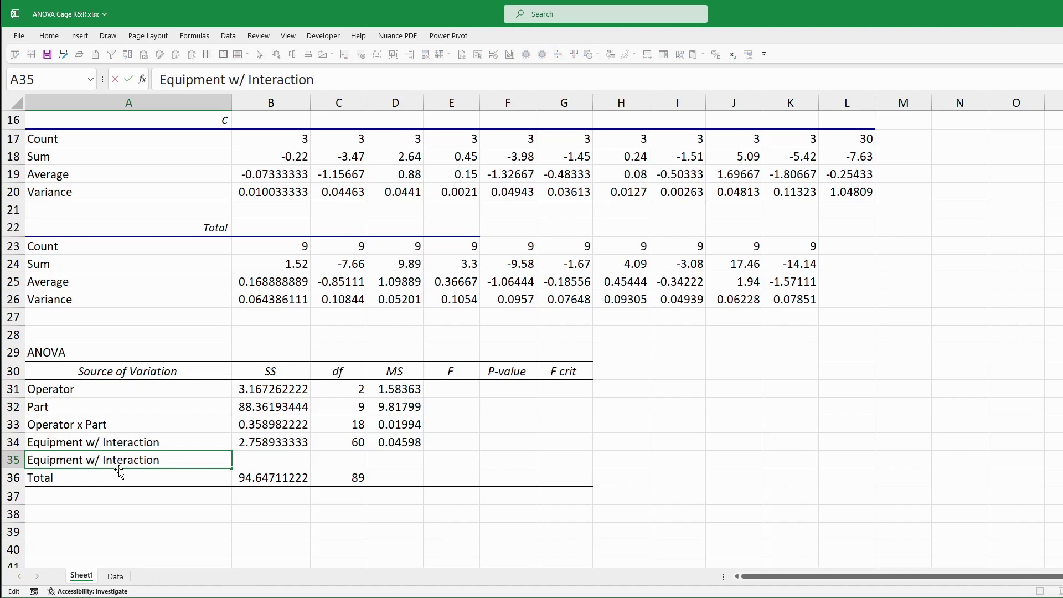
pyautogui.write('o')
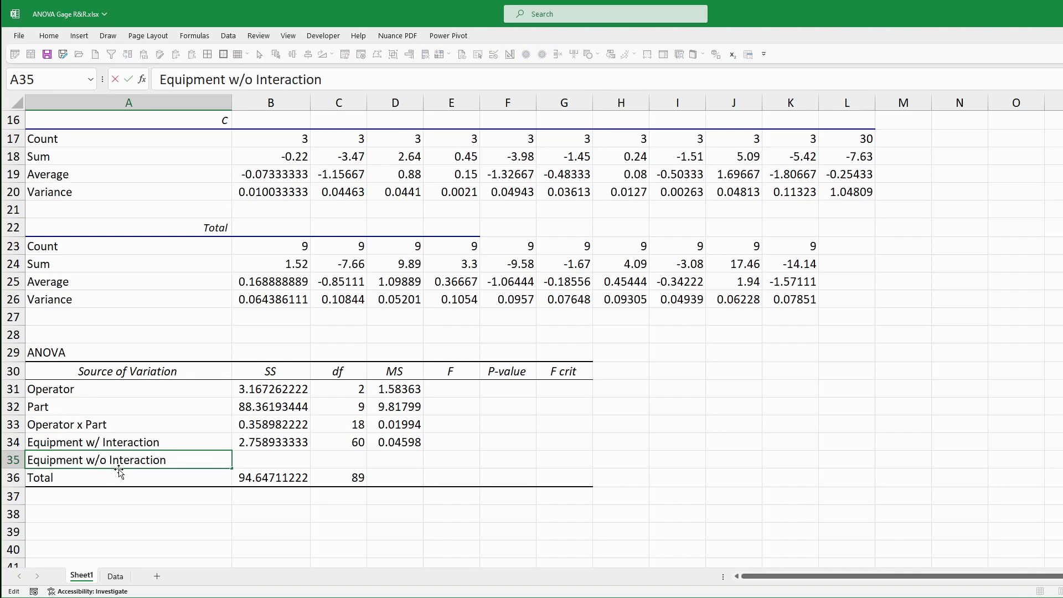
pyautogui.click(254, 463)
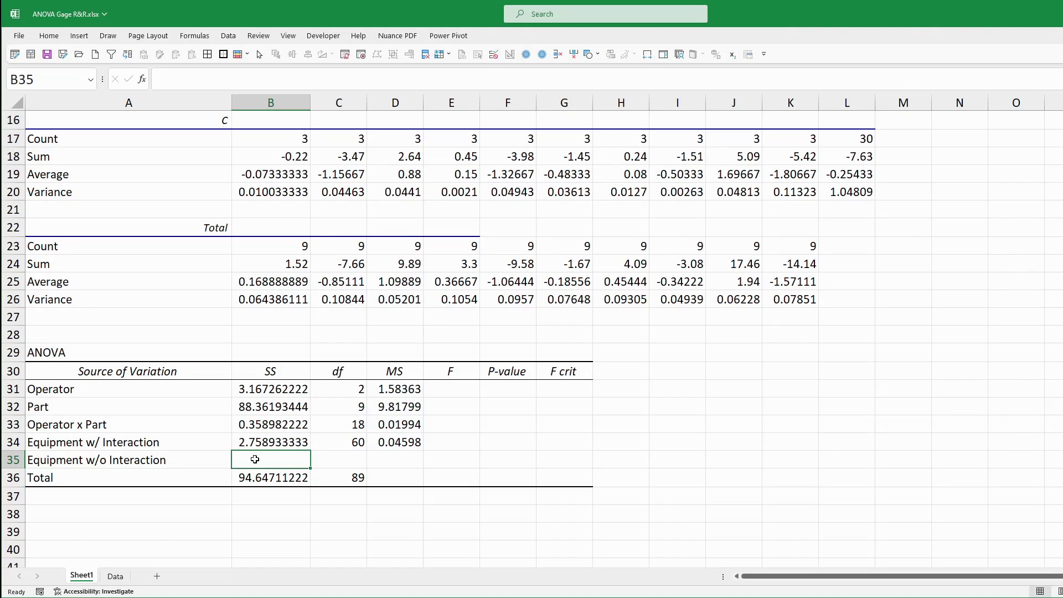
# Step: Enter =B34+B33 in B35 for the pooled SS of 3.117915556
pyautogui.write('=')
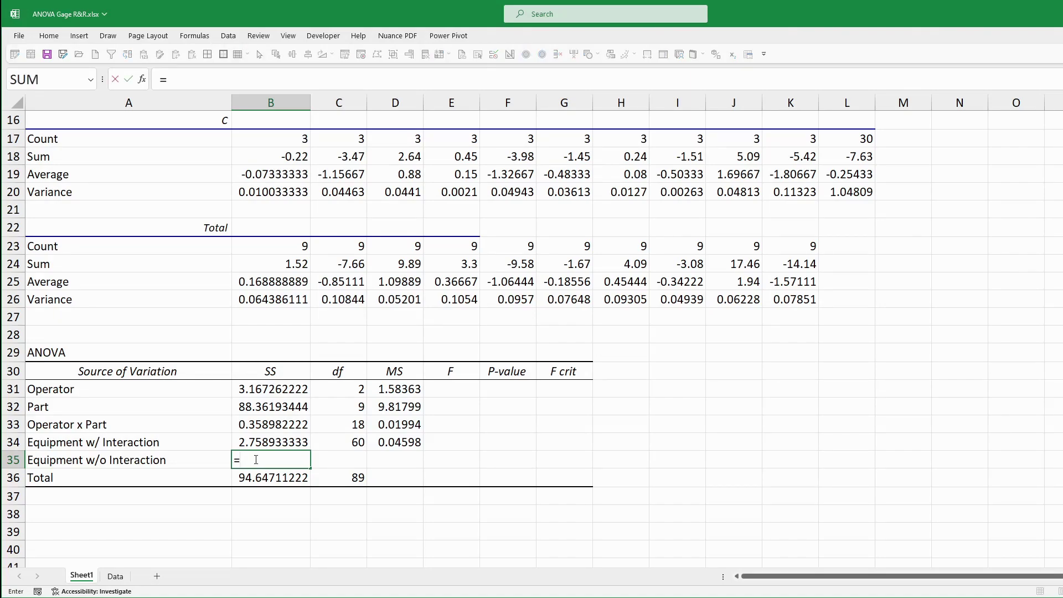
pyautogui.click(257, 438)
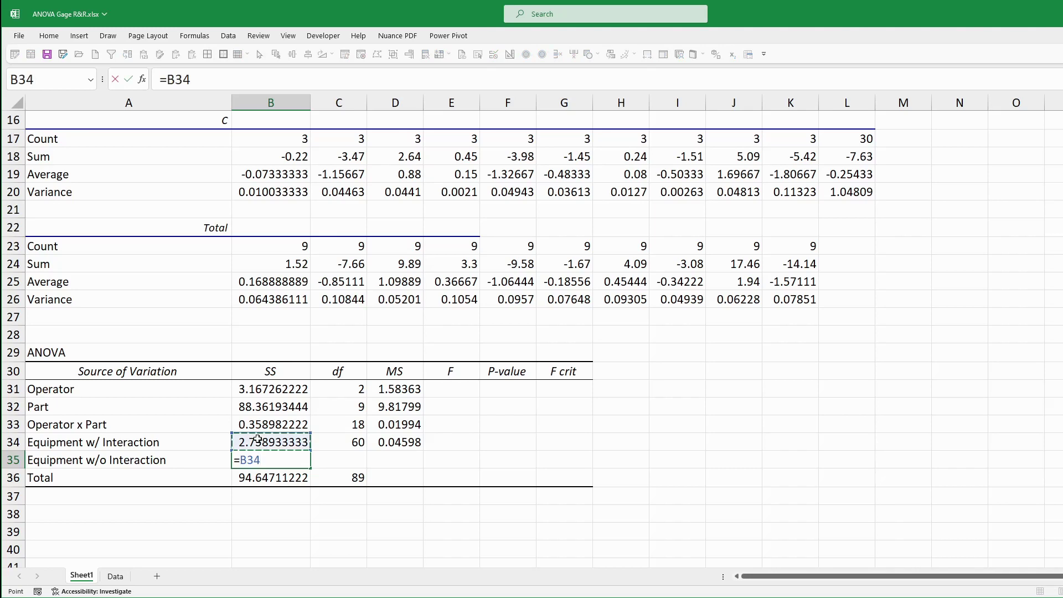
pyautogui.write('+')
pyautogui.click(261, 424)
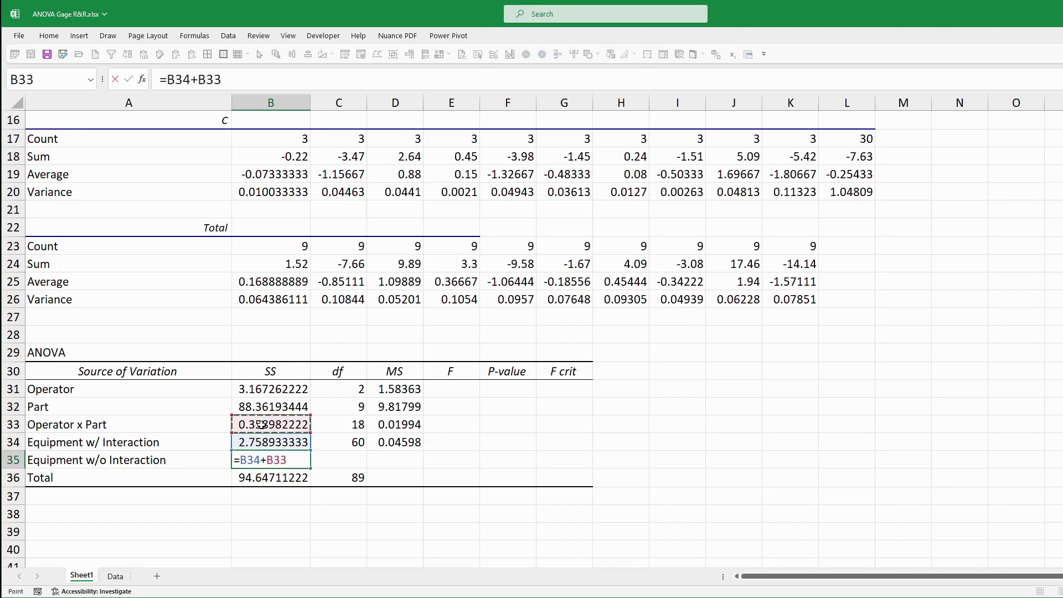
pyautogui.press('Return')
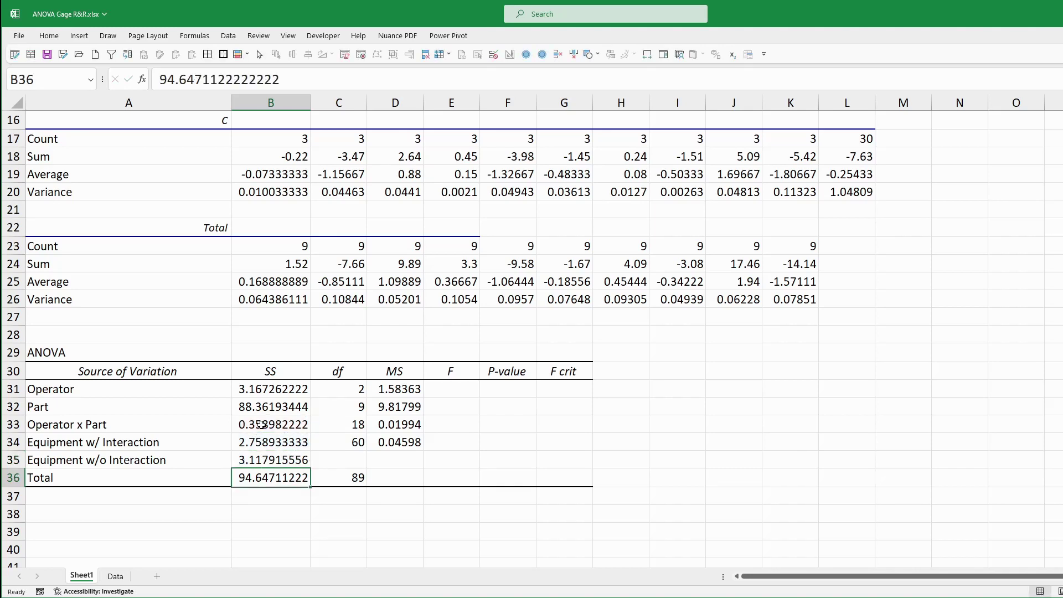
# Step: Copy the sum into C35 for 78 df and retitle the F header 'F with'
pyautogui.click(348, 462)
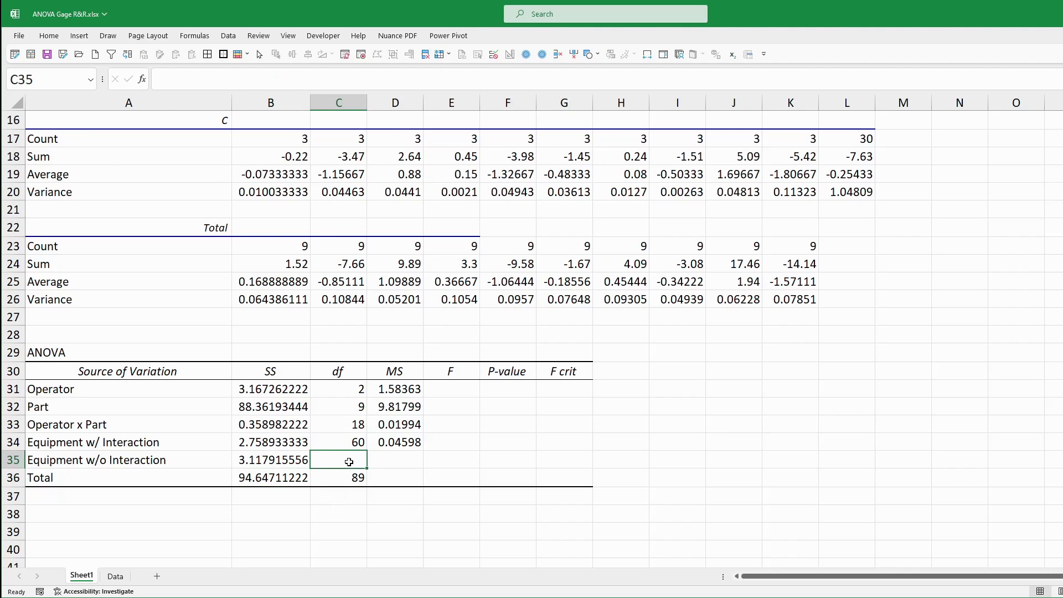
pyautogui.click(299, 460)
pyautogui.hotkey('ctrl', 'c')
pyautogui.click(330, 457)
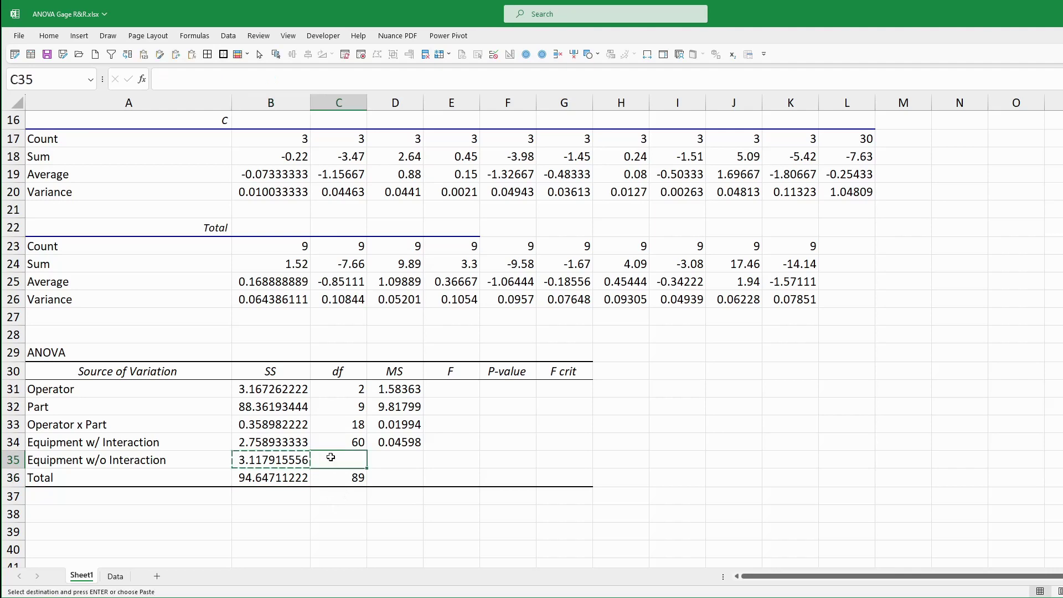
pyautogui.hotkey('ctrl', 'v')
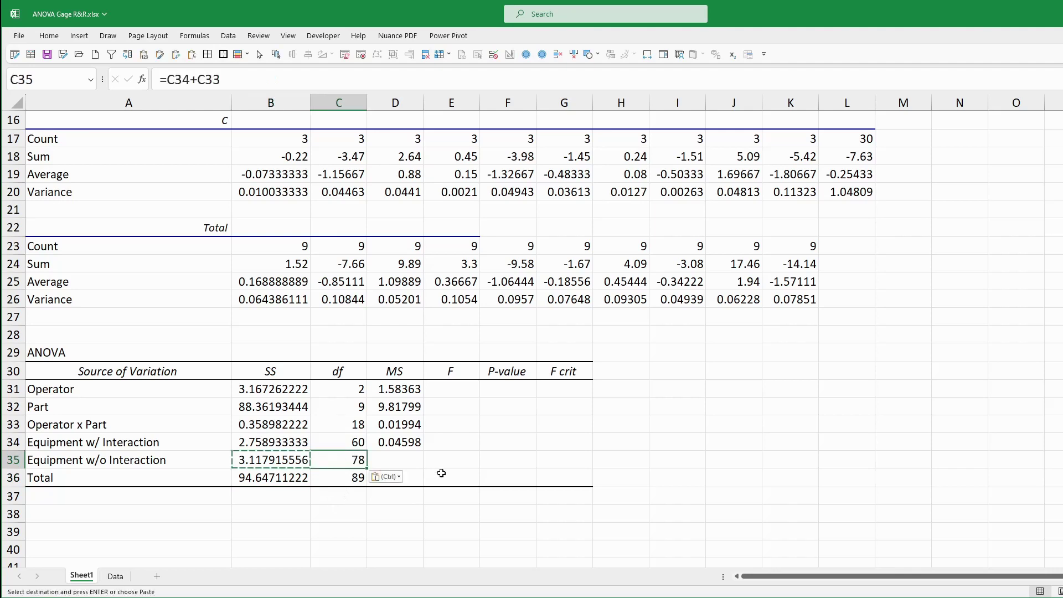
pyautogui.doubleClick(465, 375)
pyautogui.write('wi')
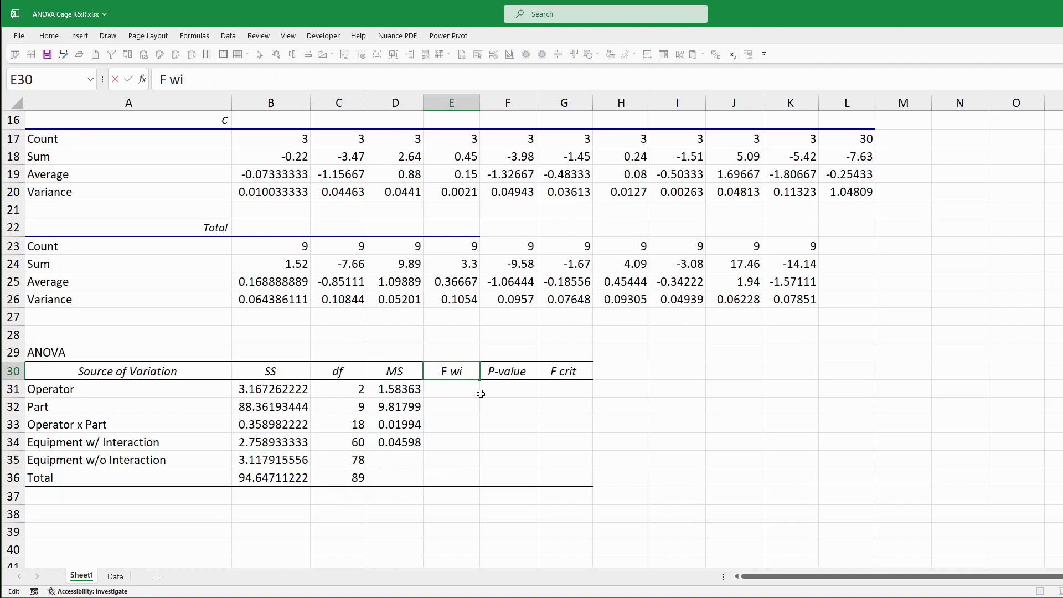
pyautogui.write('th')
# Step: Add 'F without' and 'P-value without' headers beside the F with and P-value with columns
pyautogui.moveTo(469, 372); pyautogui.dragTo(442, 371)
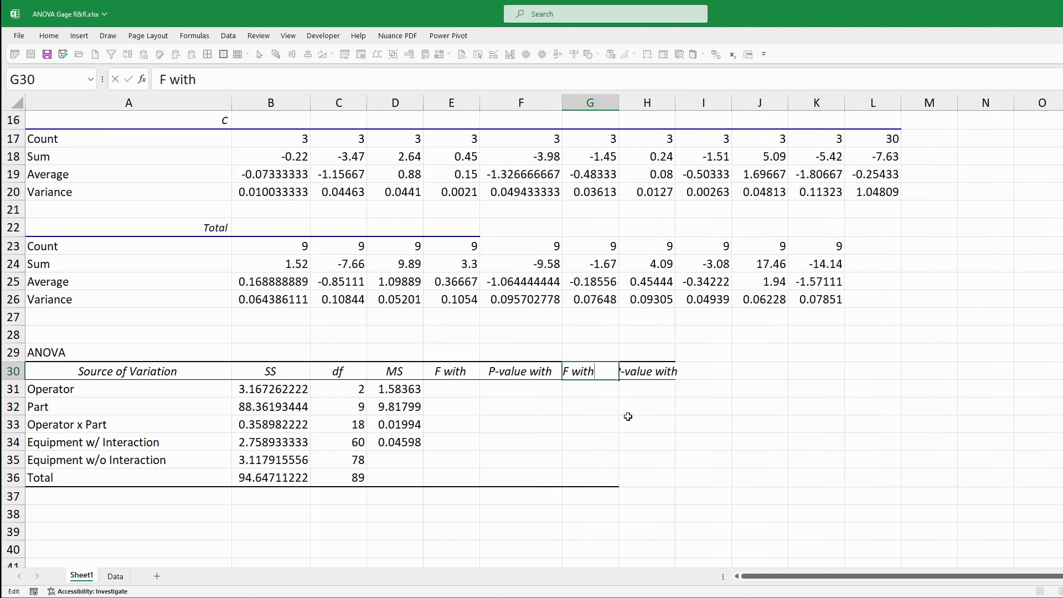
pyautogui.write('out')
pyautogui.press('Return')
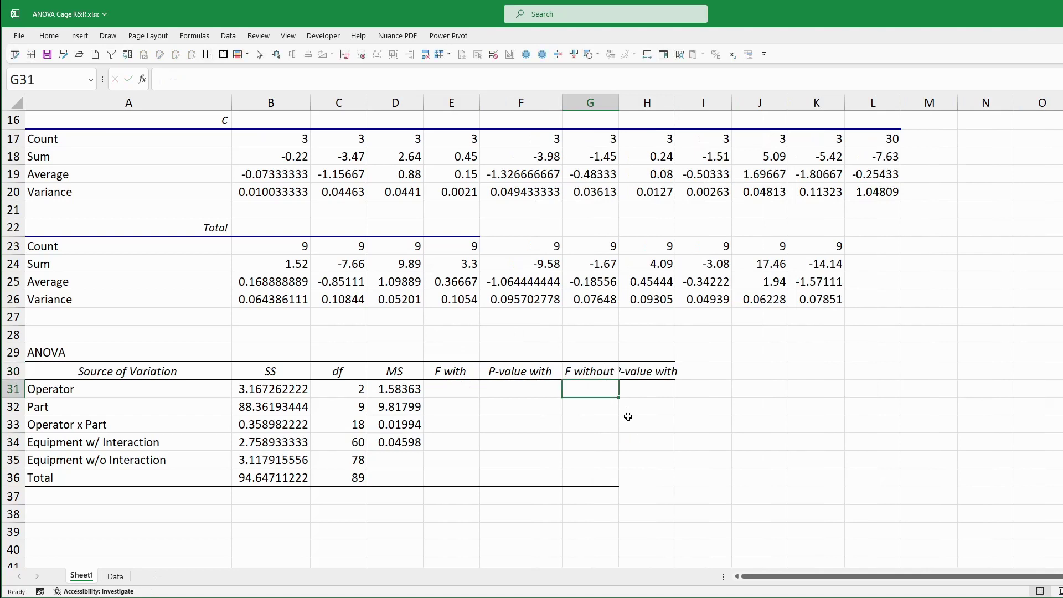
pyautogui.click(642, 376)
pyautogui.click(244, 81)
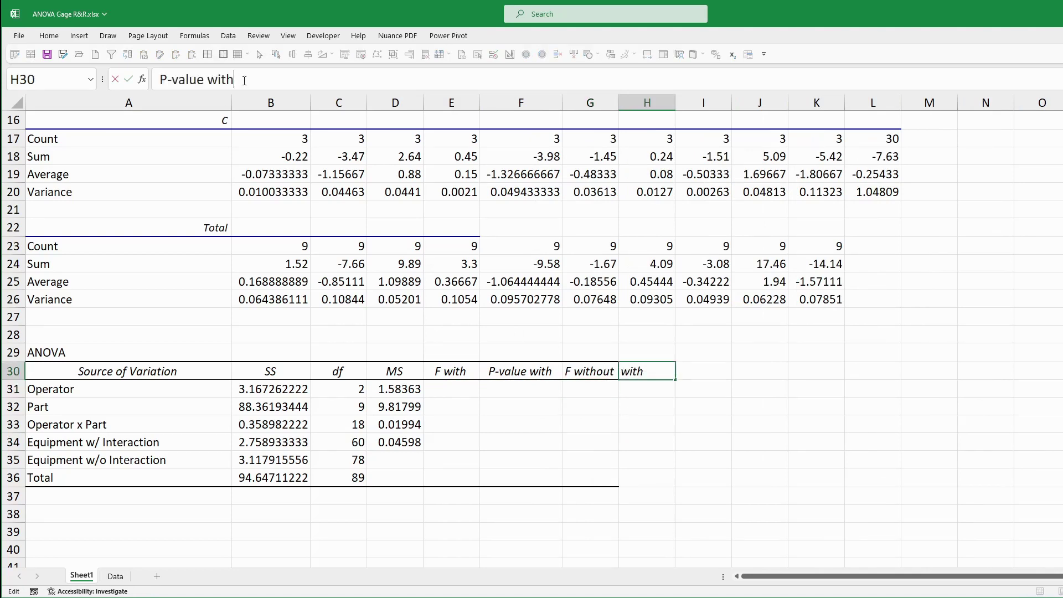
pyautogui.write('out')
pyautogui.press('Return')
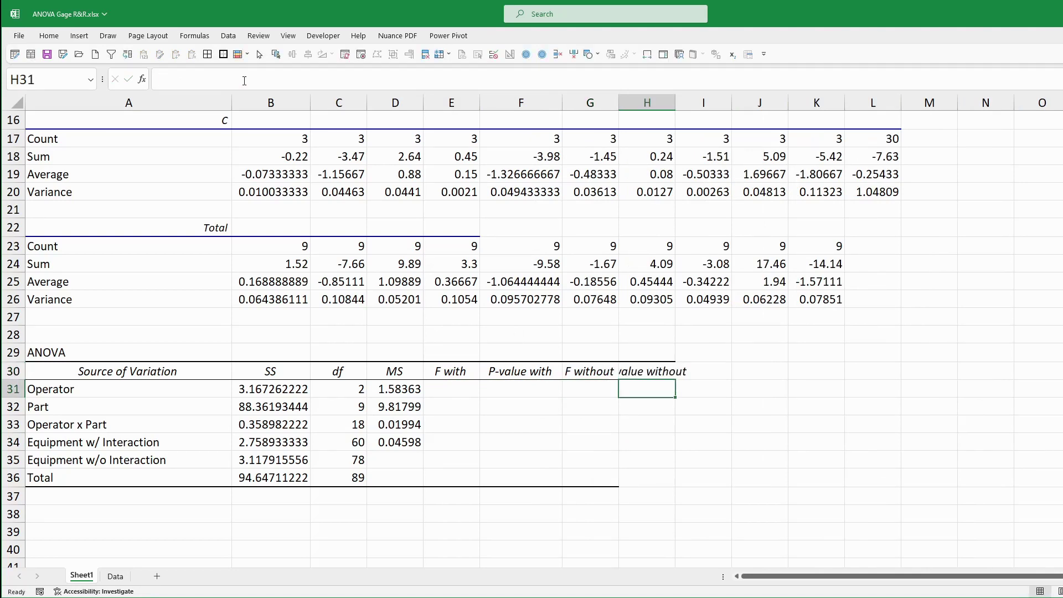
pyautogui.click(453, 390)
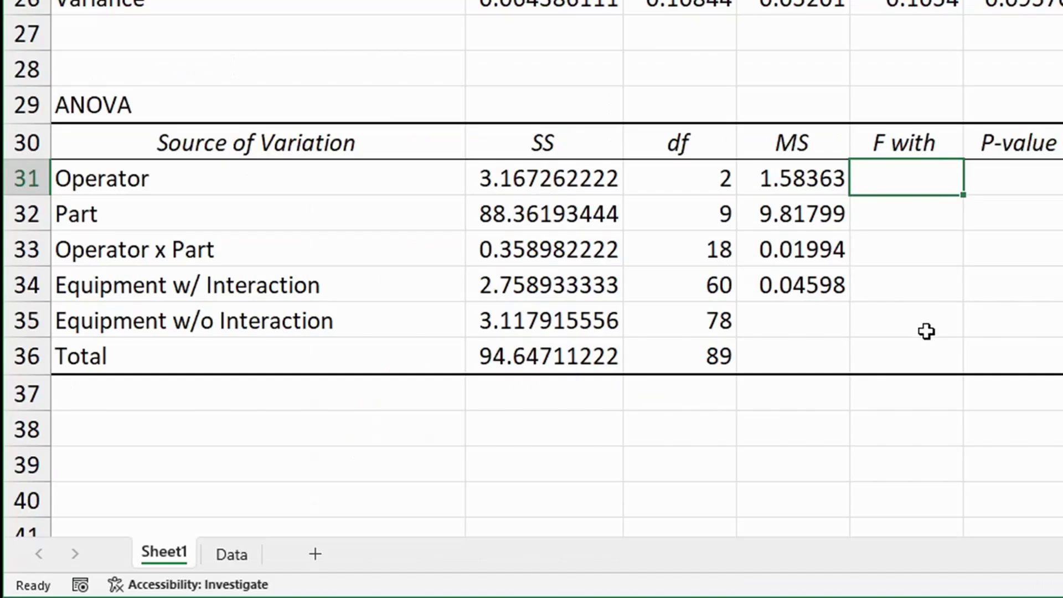
# Step: Compute F with ratios for Operator (79.406) and Part (492.291) over the Operator x Part MS
pyautogui.write('=')
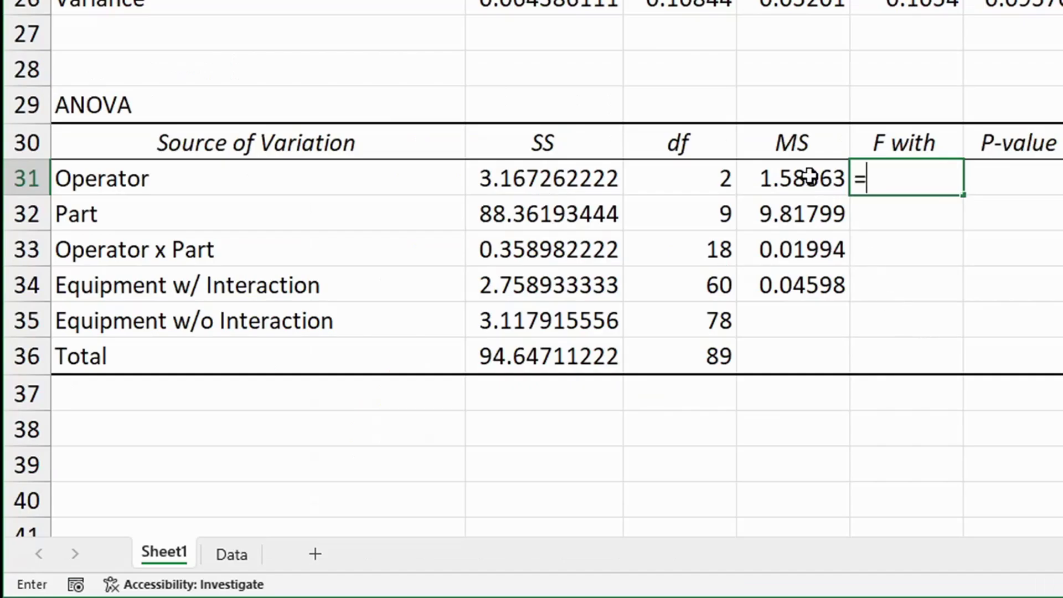
pyautogui.click(808, 174)
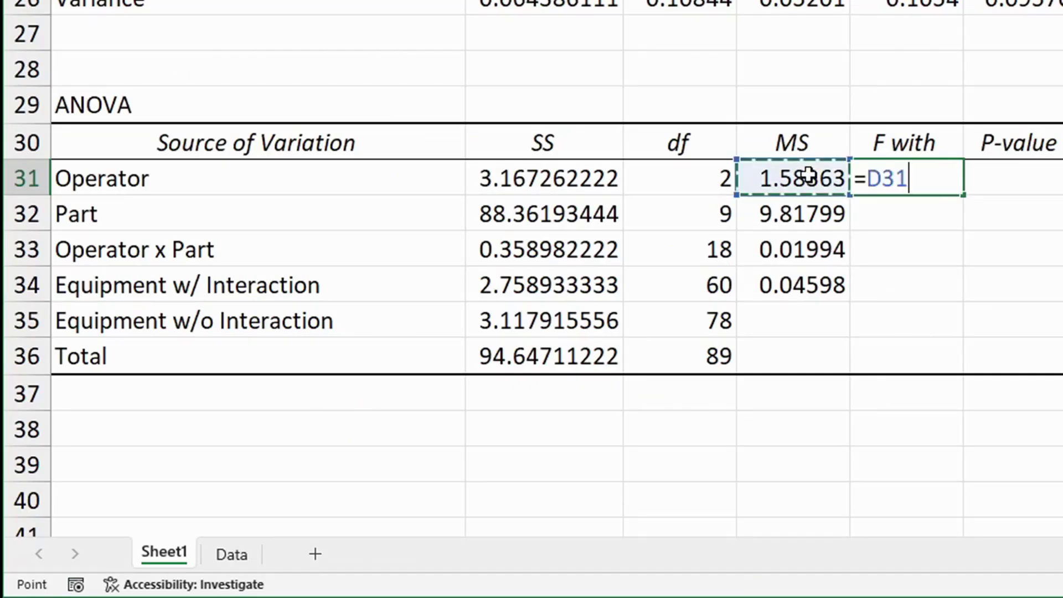
pyautogui.write('/')
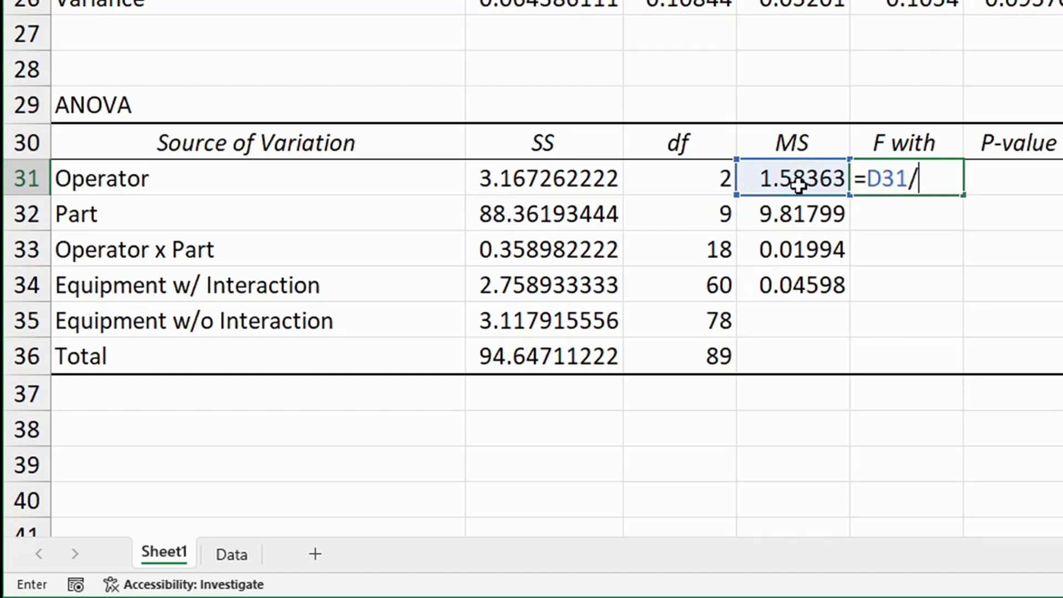
pyautogui.click(774, 249)
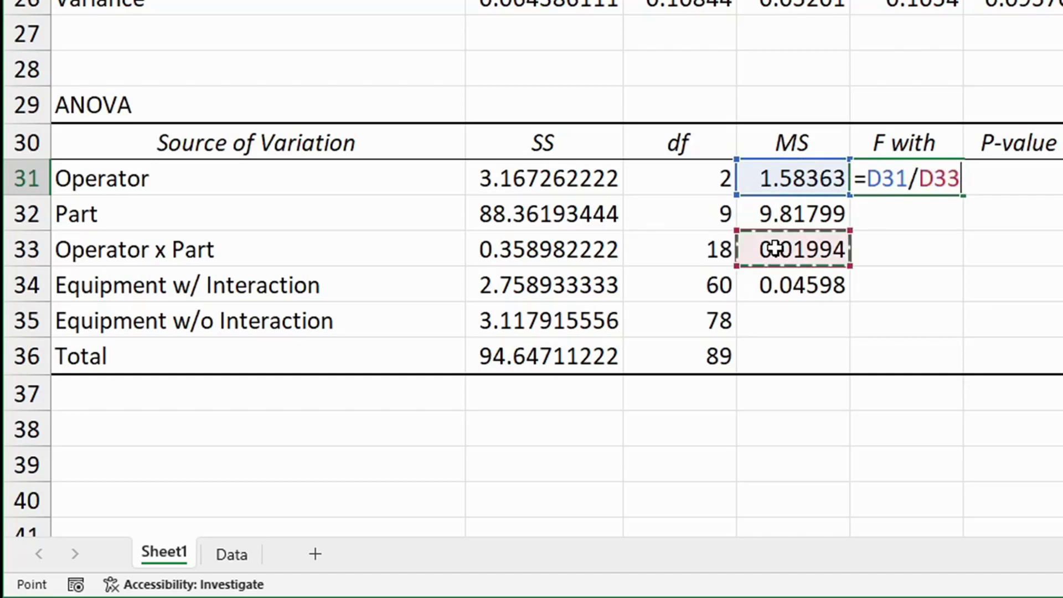
pyautogui.press('Return')
pyautogui.write('=')
pyautogui.click(808, 214)
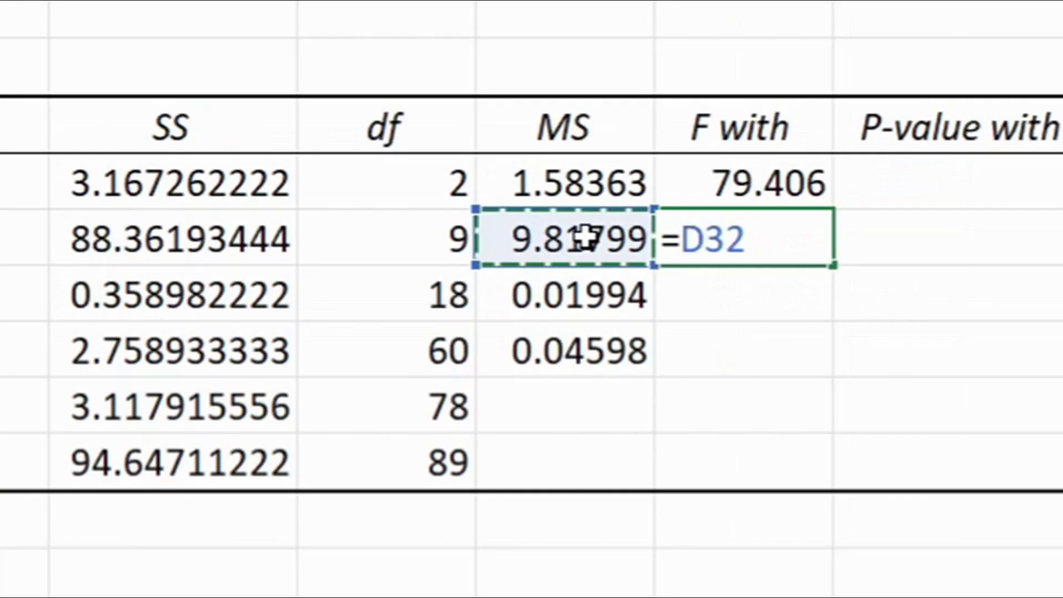
pyautogui.write('/')
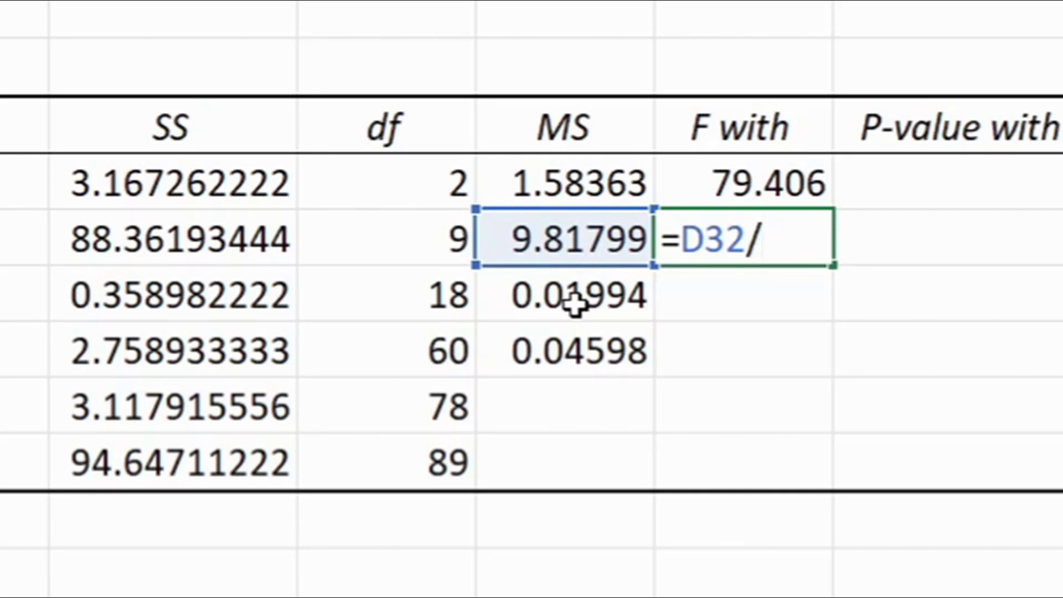
pyautogui.click(576, 303)
pyautogui.press('Return')
# Step: Enter =F.DIST.RT(E31,C31,C33) for the Operator p-value of 1.17448E-09
pyautogui.click(667, 205)
pyautogui.write('=')
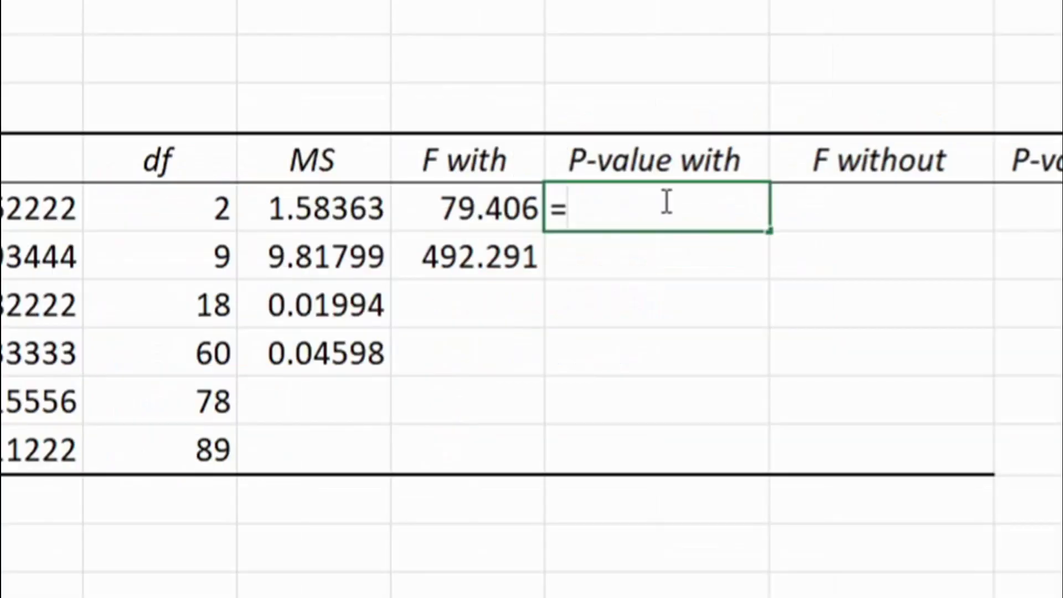
pyautogui.write('f/')
pyautogui.press('BackSpace')
pyautogui.write('.di')
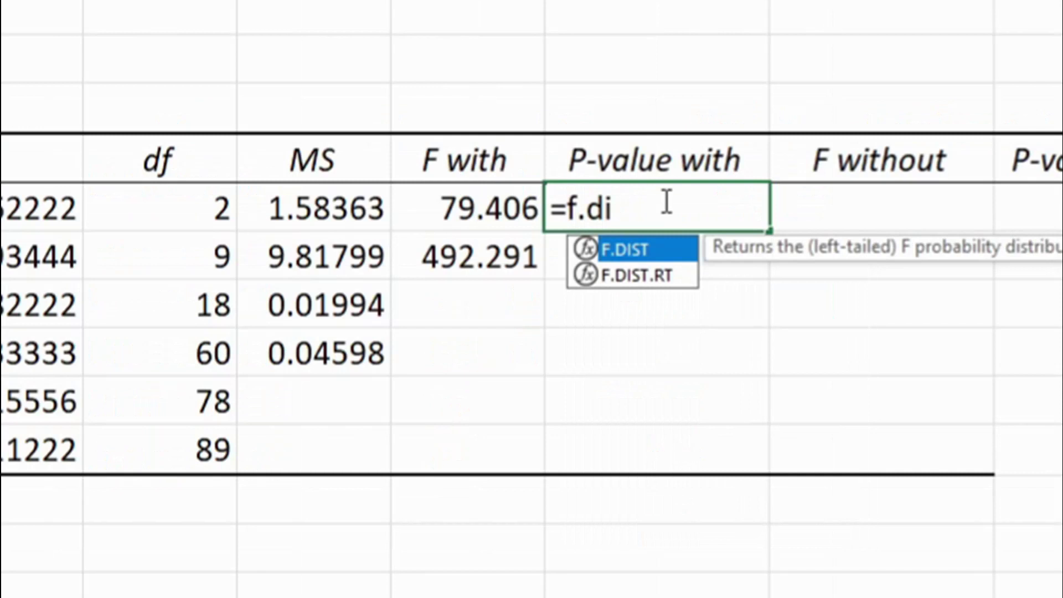
pyautogui.write('s')
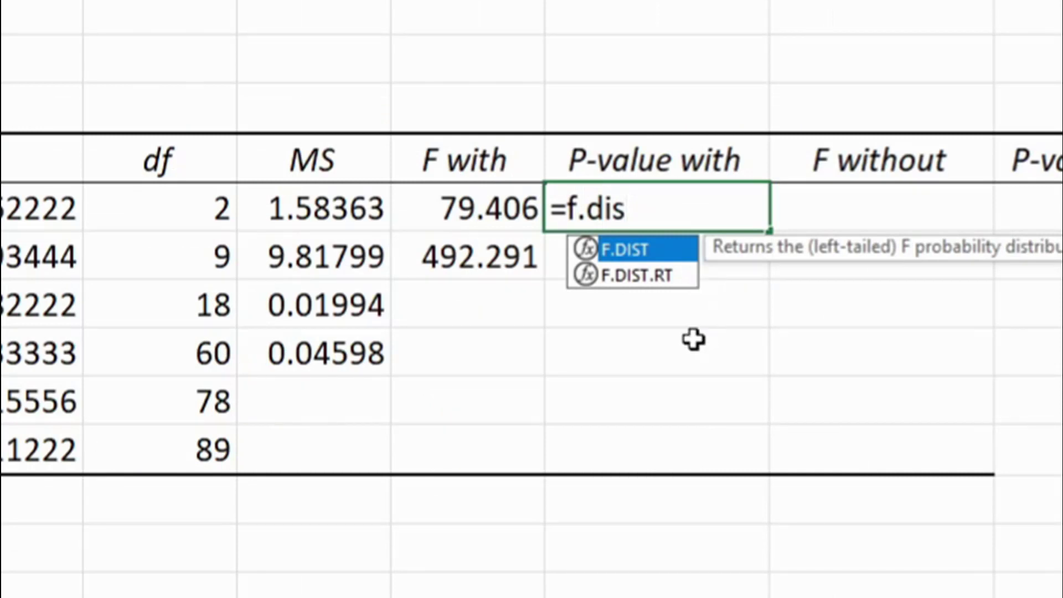
pyautogui.doubleClick(631, 274)
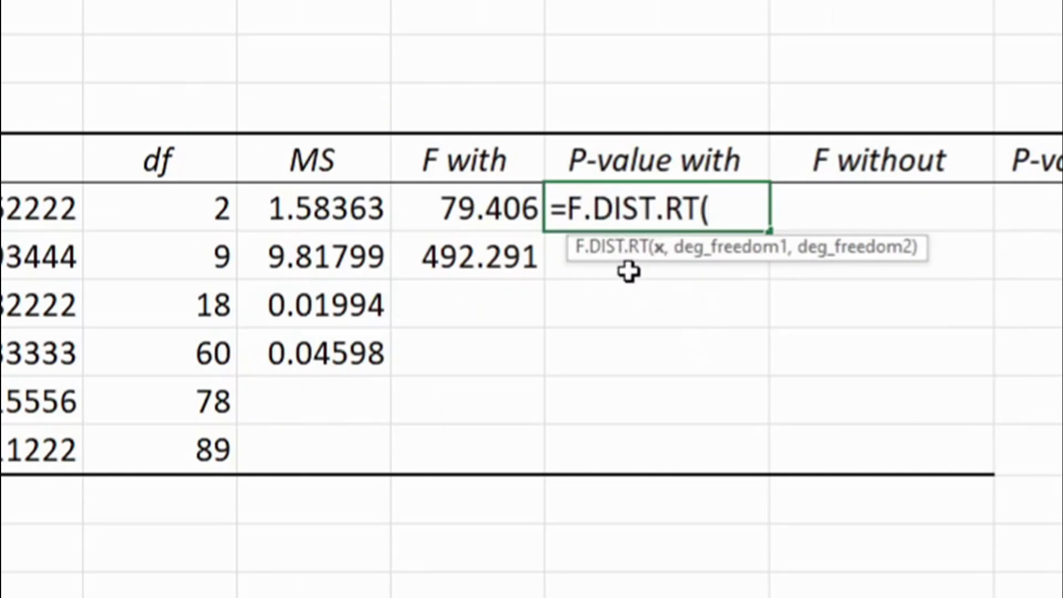
pyautogui.click(473, 205)
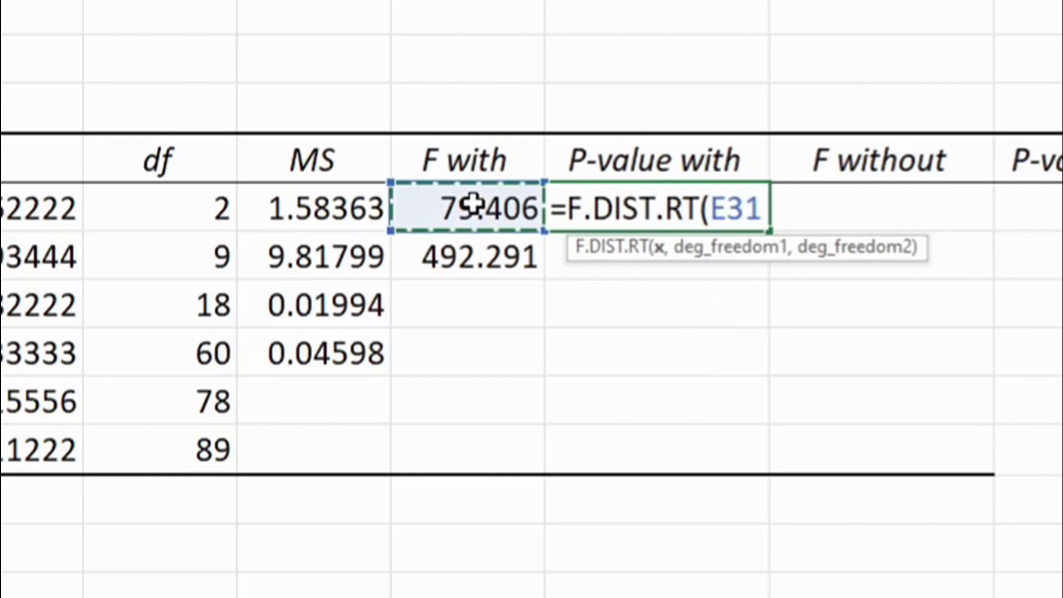
pyautogui.write(',')
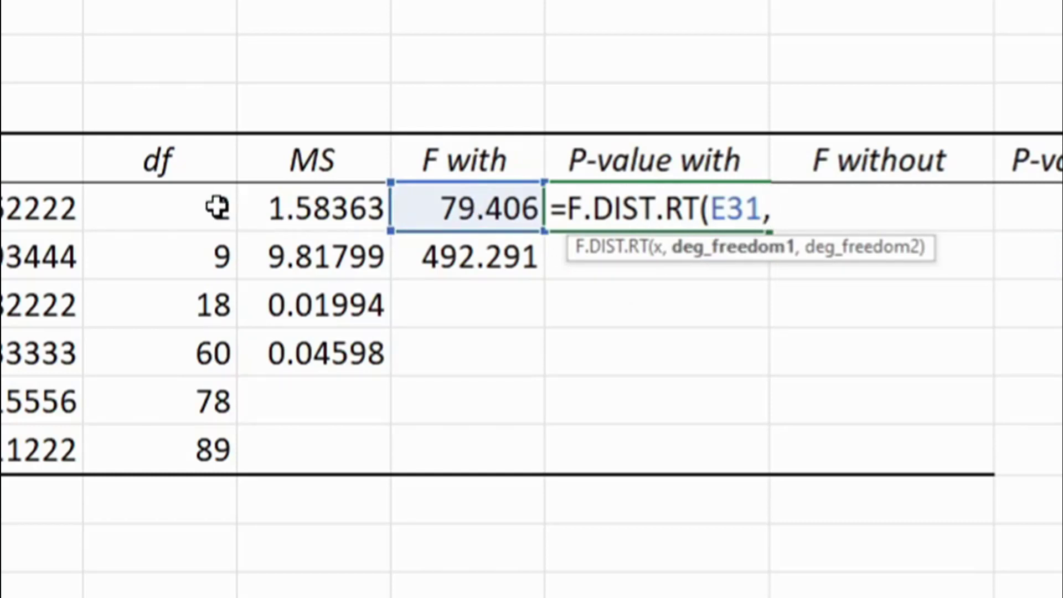
pyautogui.click(216, 207)
pyautogui.write(',')
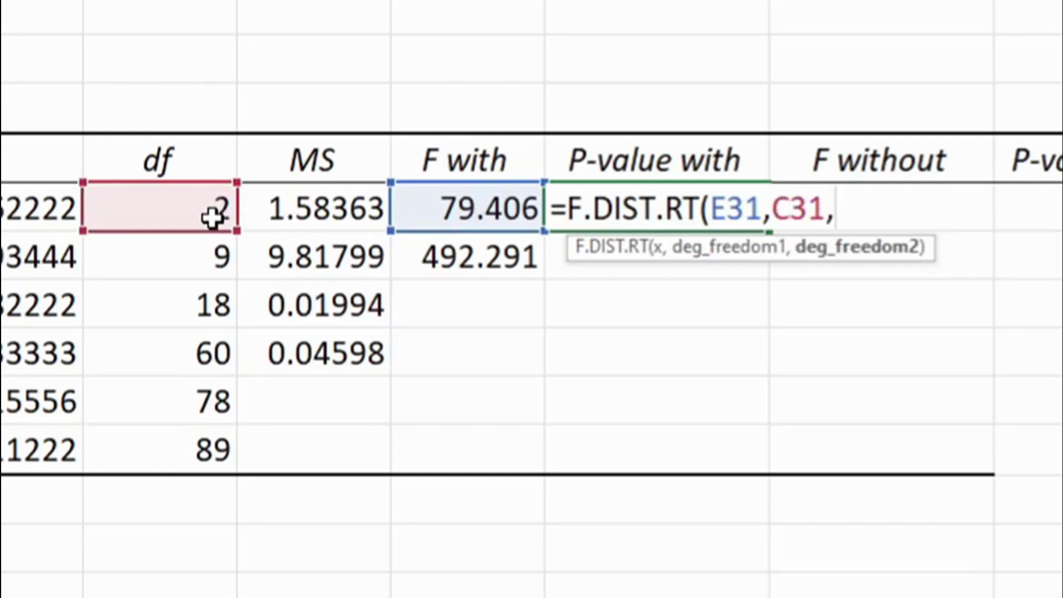
pyautogui.click(187, 298)
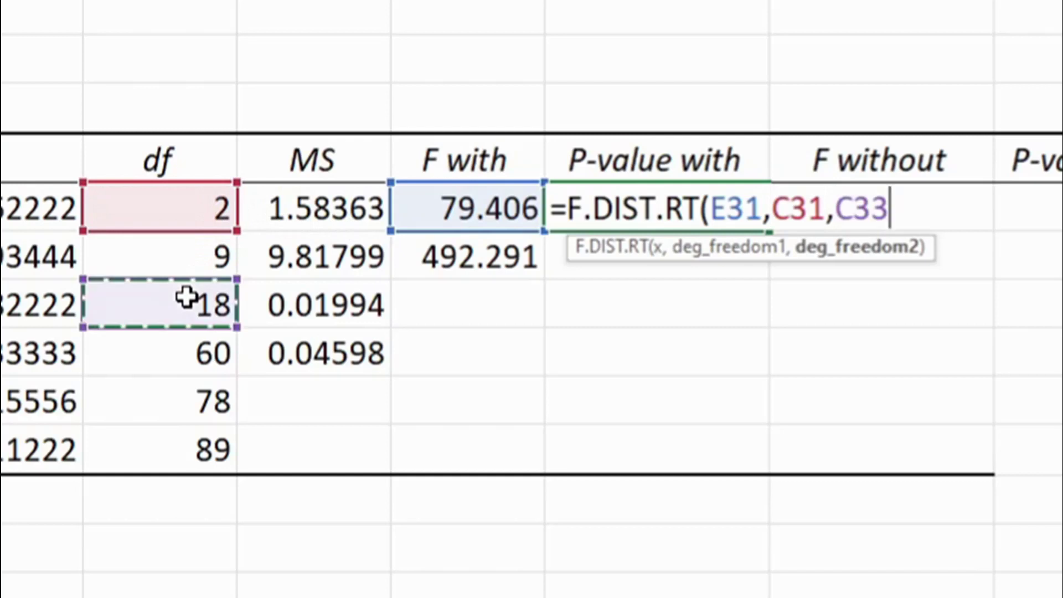
pyautogui.write(')')
pyautogui.press('Return')
# Step: Enter =F.DIST.RT(E32,C31,C33) for the Part p-value of 1.93807E-16
pyautogui.write('=f')
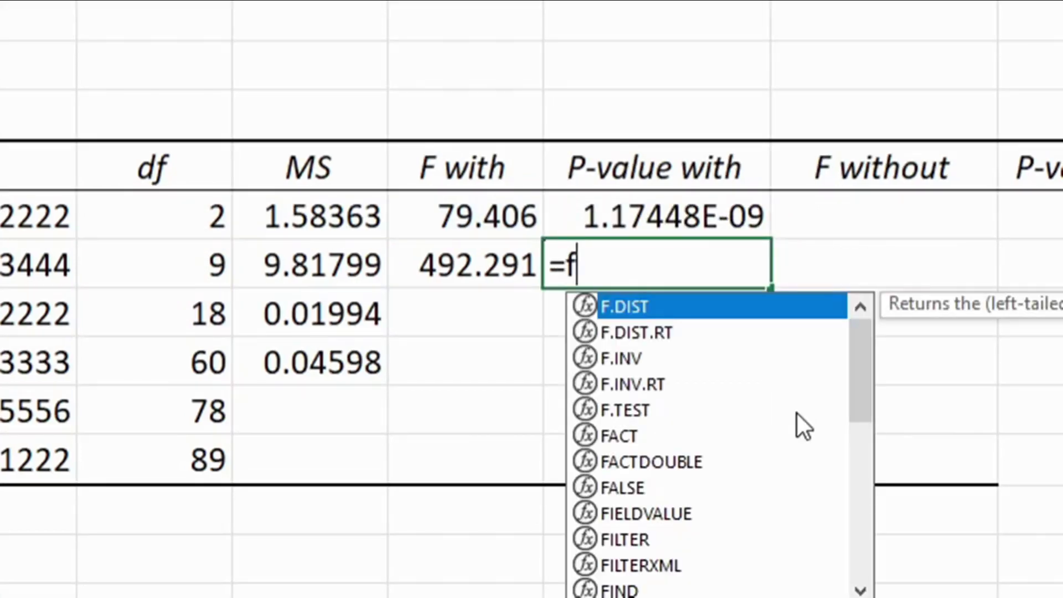
pyautogui.doubleClick(642, 327)
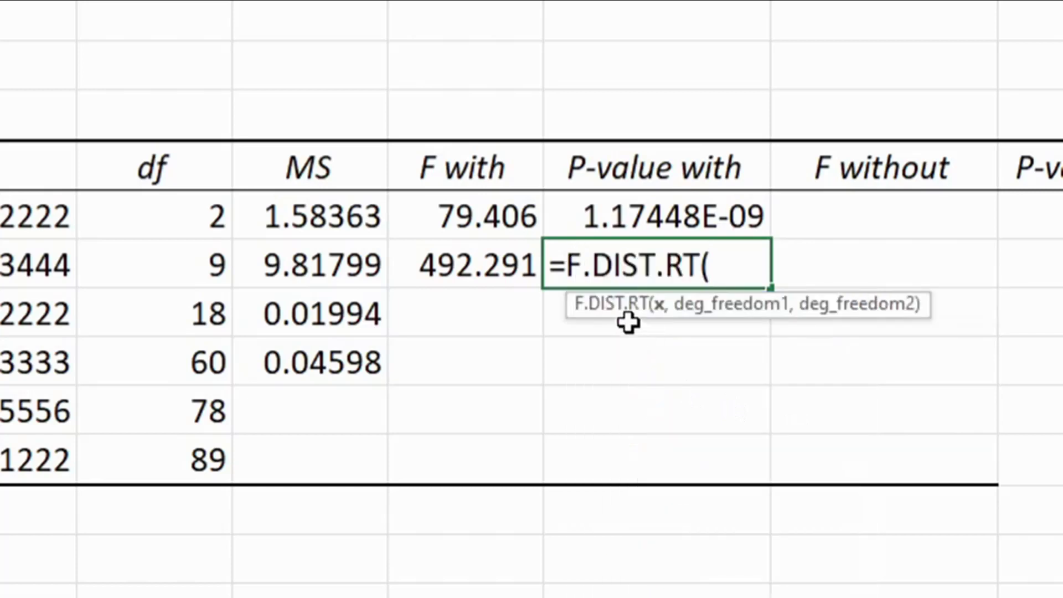
pyautogui.click(463, 261)
pyautogui.write(',')
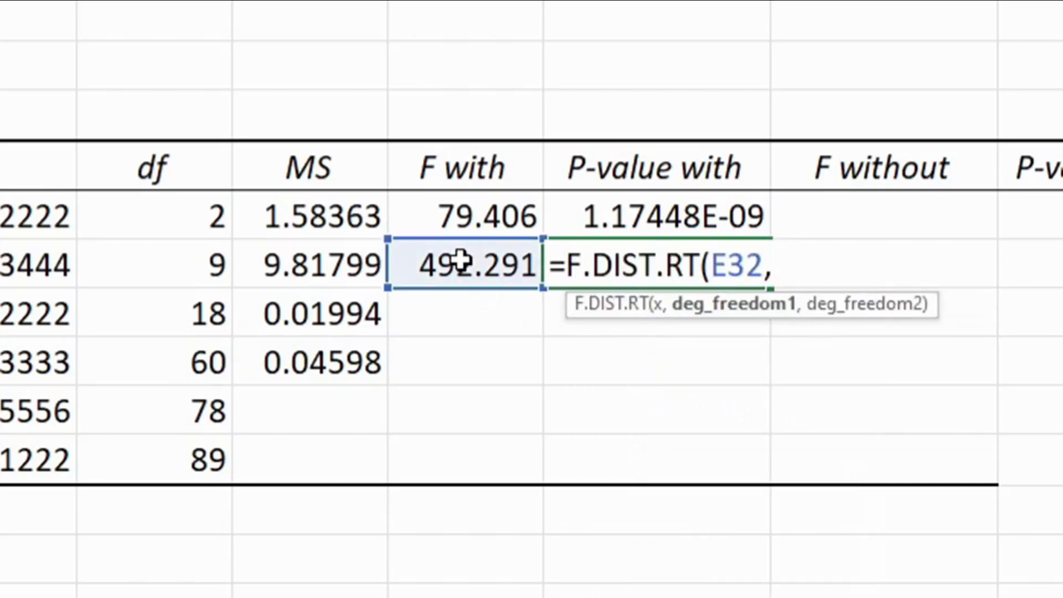
pyautogui.click(205, 214)
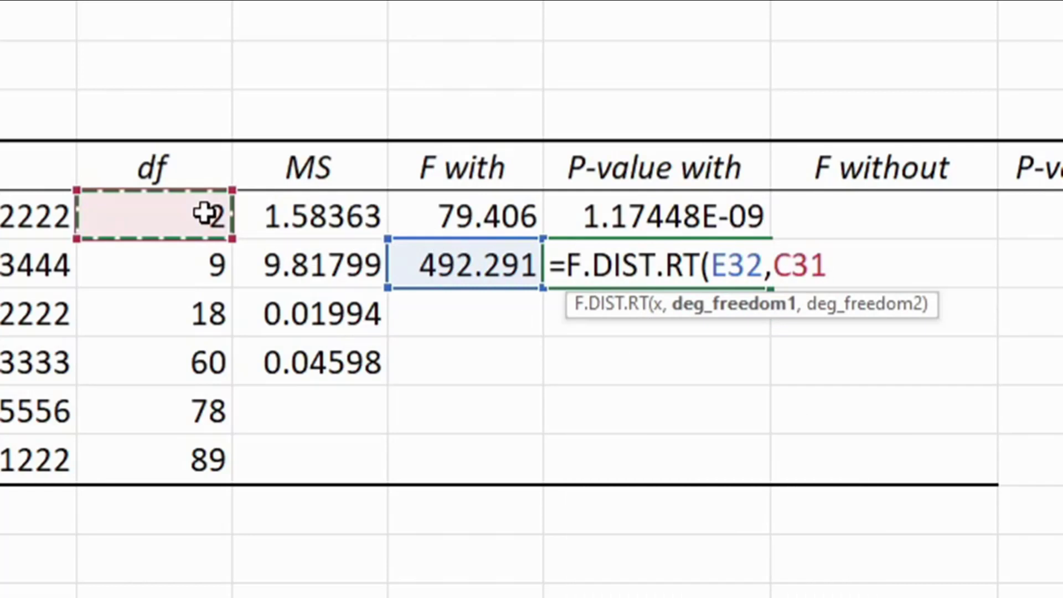
pyautogui.write(',')
pyautogui.click(184, 313)
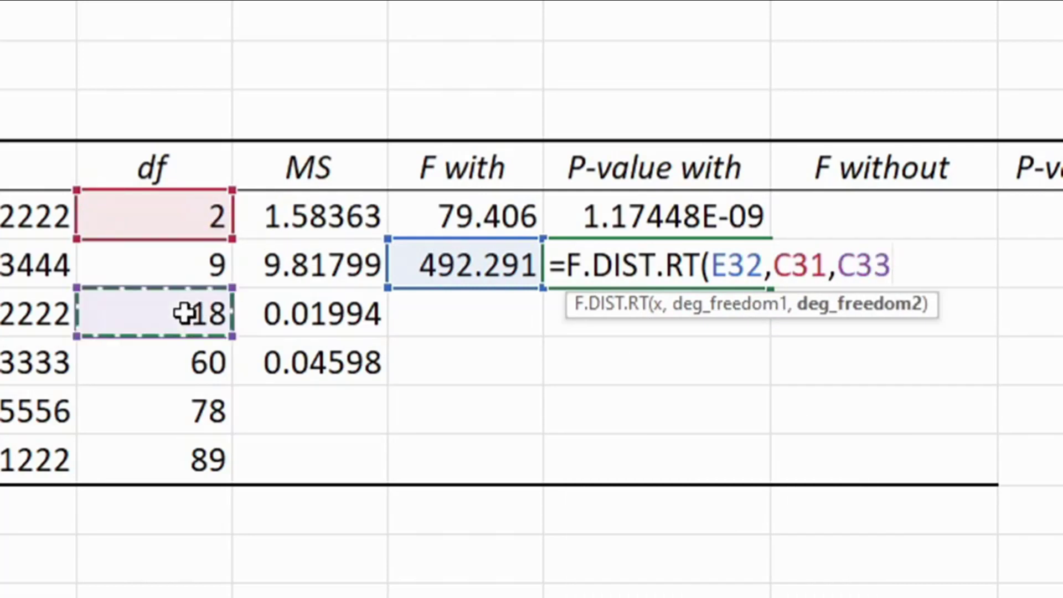
pyautogui.write(')')
pyautogui.press('Return')
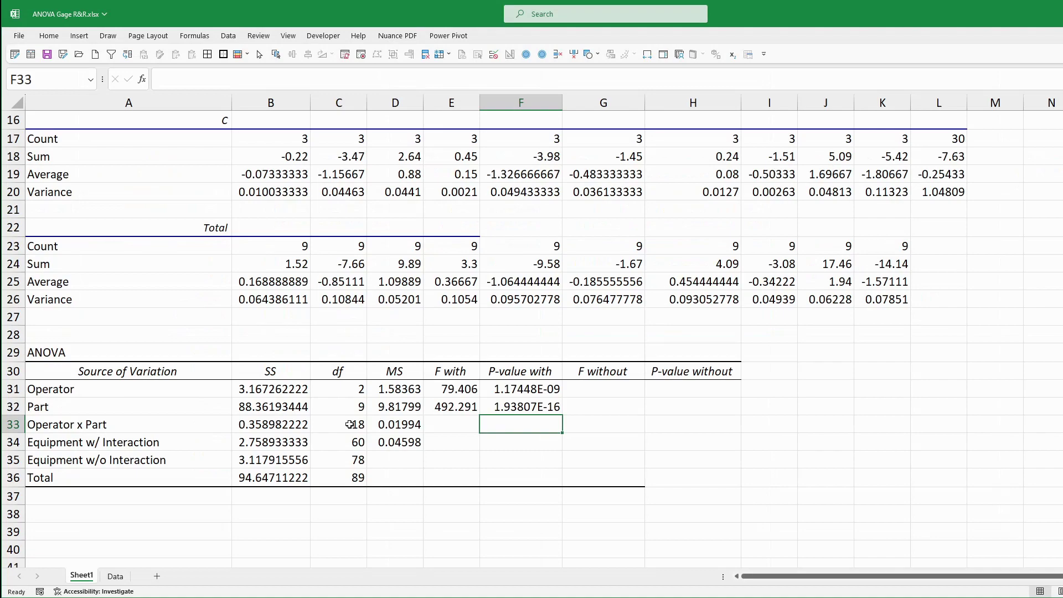
# Step: Enter =D33/D34 in E33 for the Operator x Part F ratio of 0.43372
pyautogui.click(454, 425)
pyautogui.write('=')
pyautogui.click(389, 423)
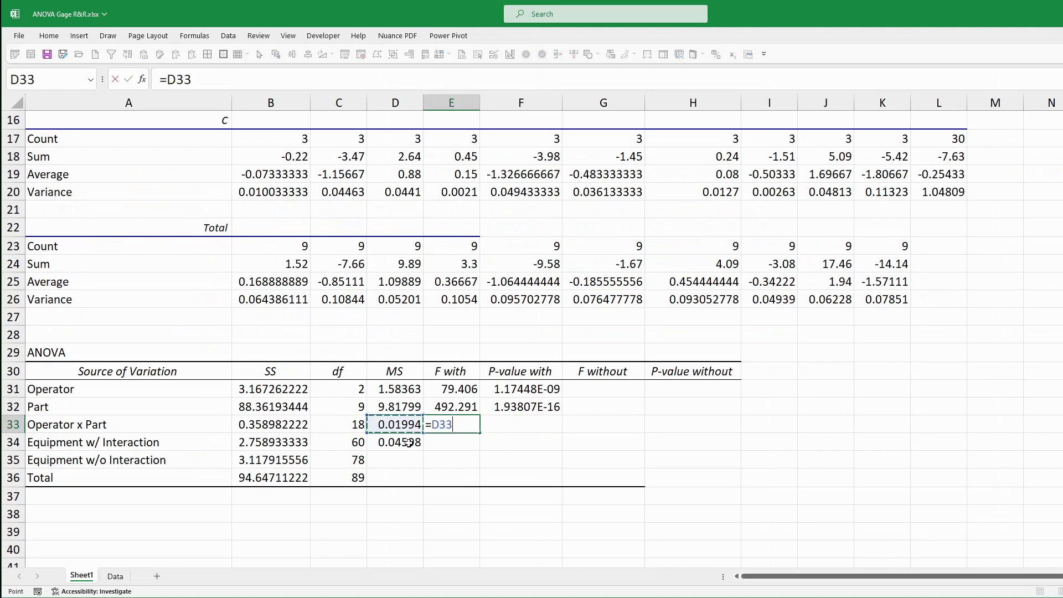
pyautogui.write('/')
pyautogui.click(392, 444)
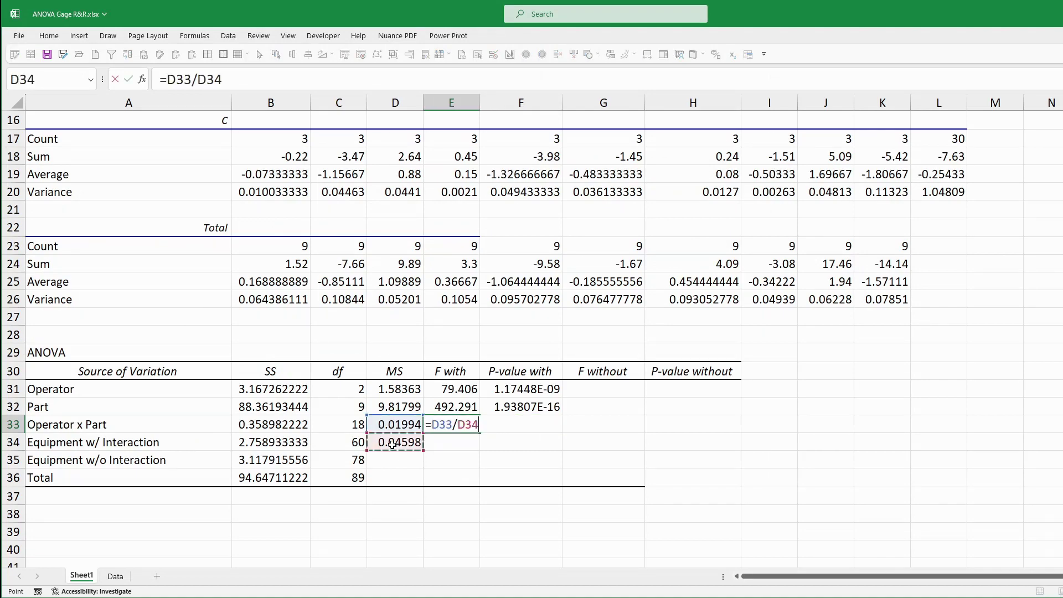
pyautogui.press('Tab')
# Step: Enter =F.DIST.RT(E33,C33,C34) in F33 for the p-value 0.974106404
pyautogui.write('=f.d')
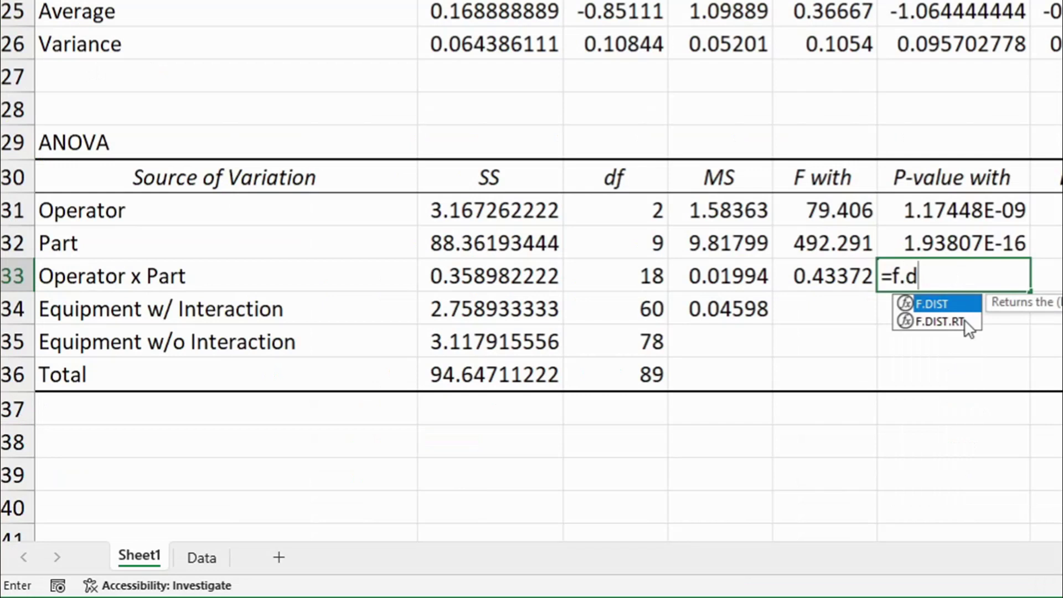
pyautogui.doubleClick(965, 322)
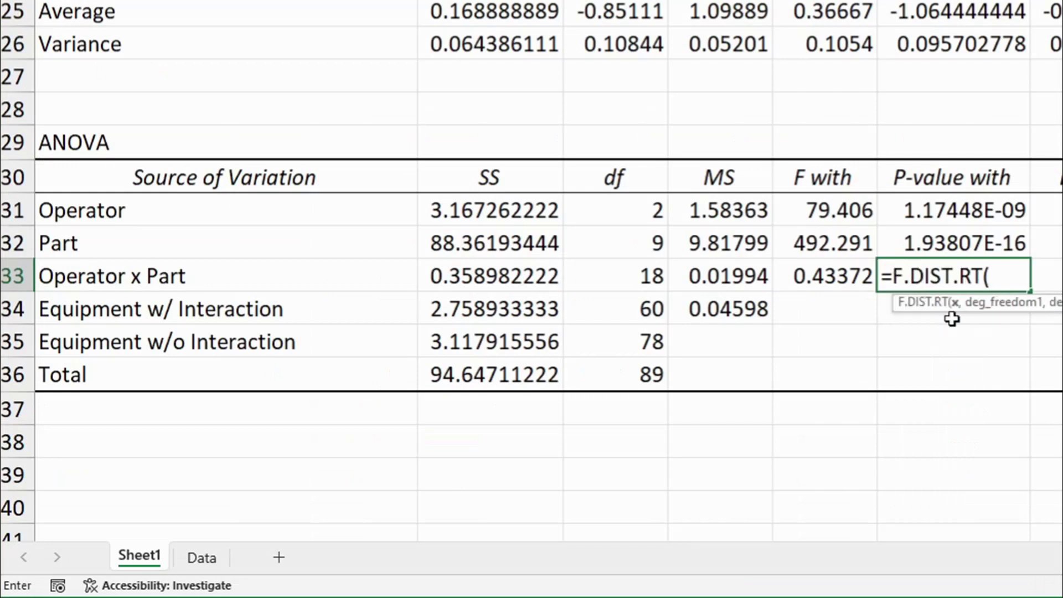
pyautogui.click(721, 277)
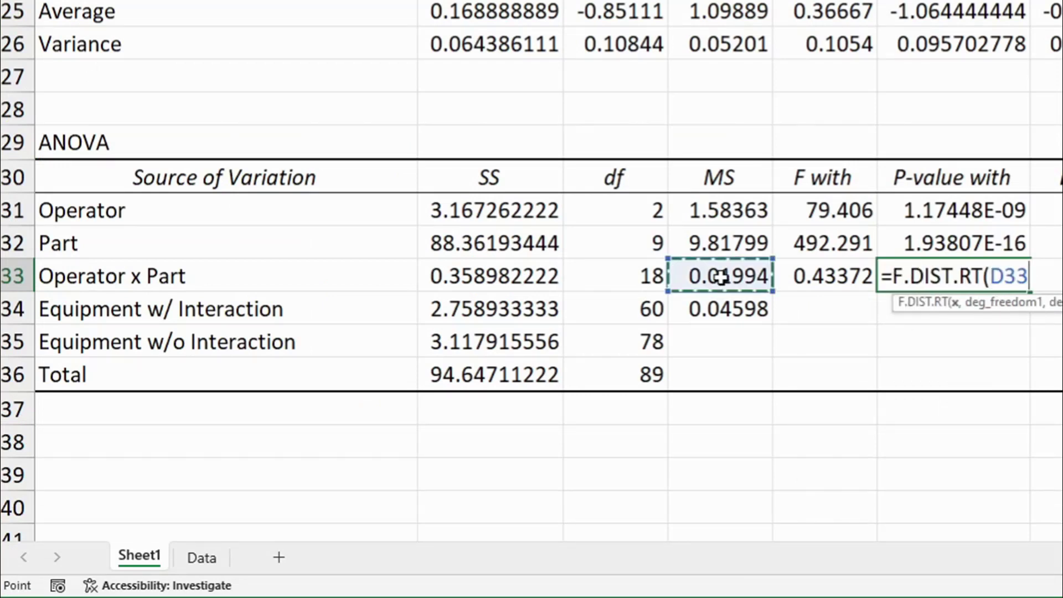
pyautogui.click(834, 283)
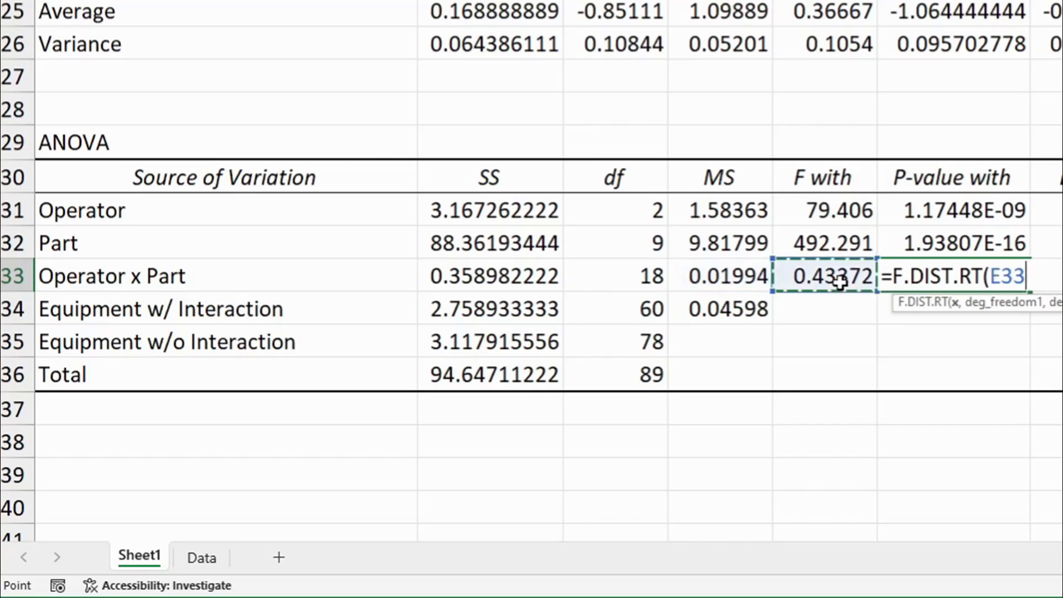
pyautogui.write(',')
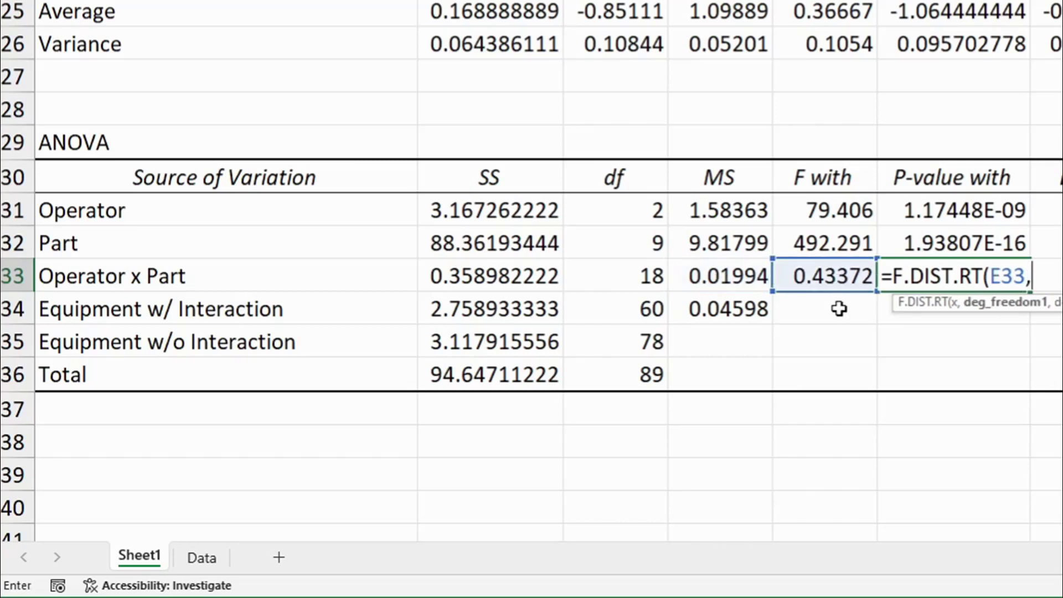
pyautogui.click(640, 281)
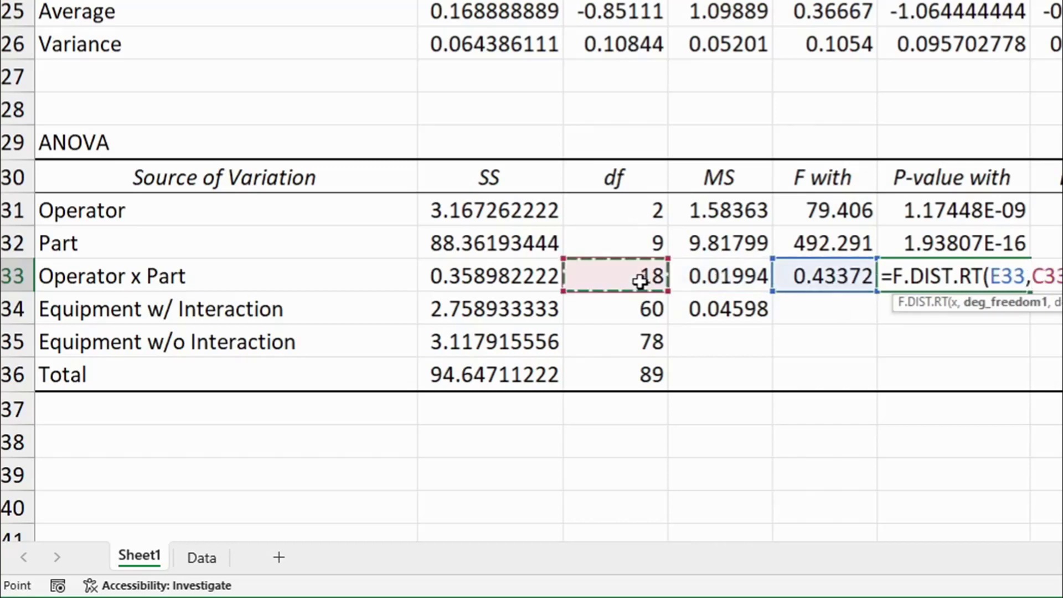
pyautogui.write(',')
pyautogui.click(631, 309)
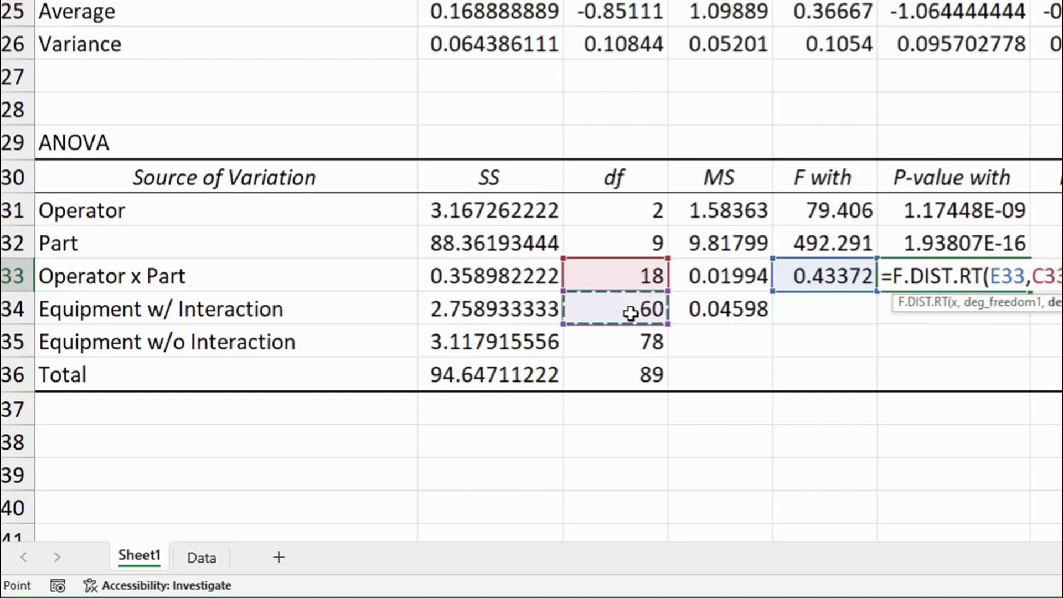
pyautogui.press('Return')
pyautogui.click(395, 459)
# Step: Enter =B35/C35 in D35, giving the Equipment w/o Interaction MS of 0.03997
pyautogui.write('=')
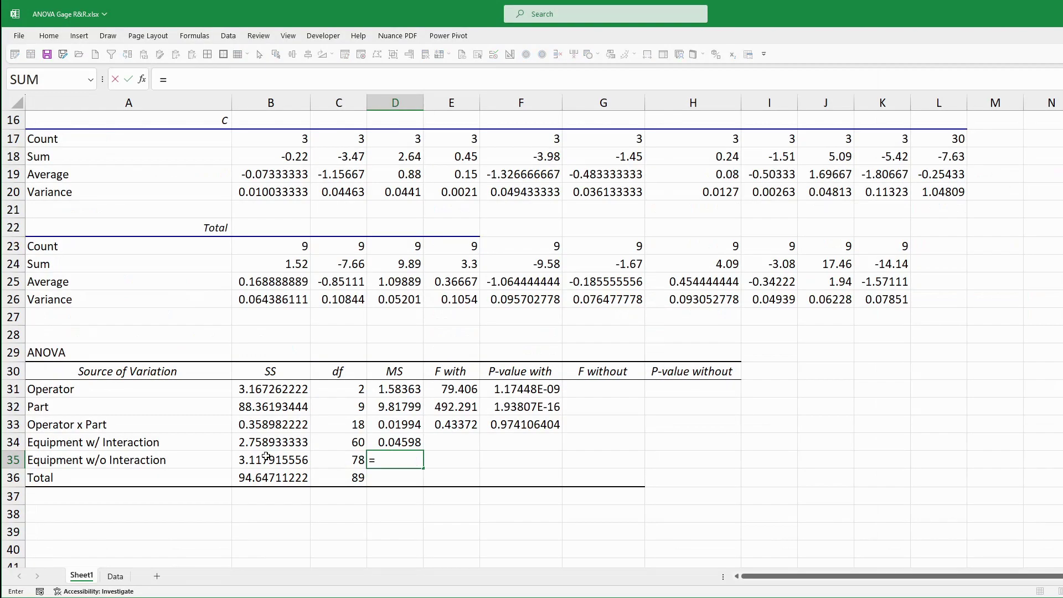
pyautogui.click(266, 457)
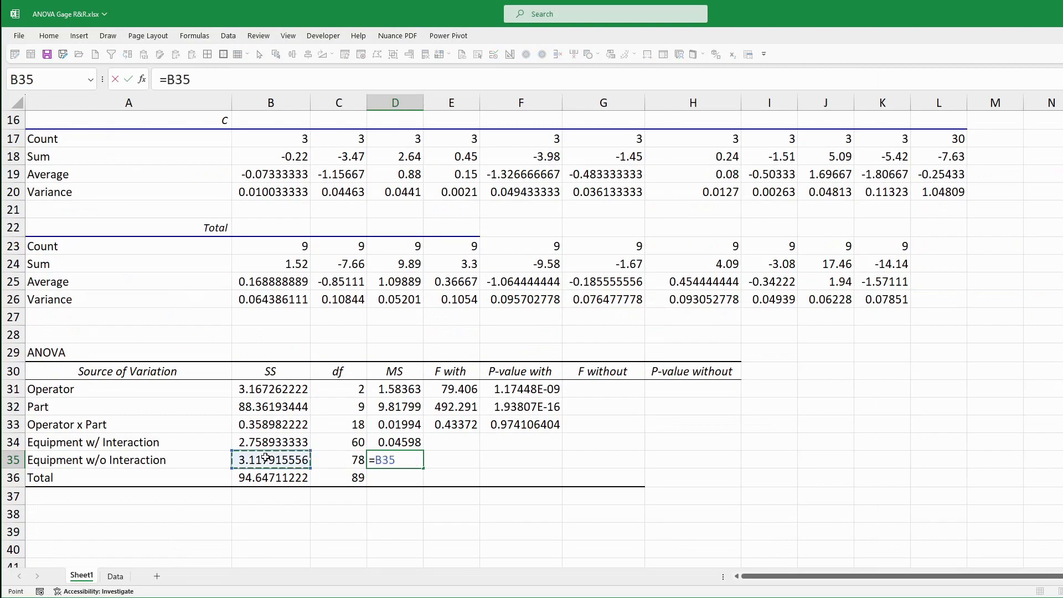
pyautogui.write('/')
pyautogui.click(346, 460)
pyautogui.press('Return')
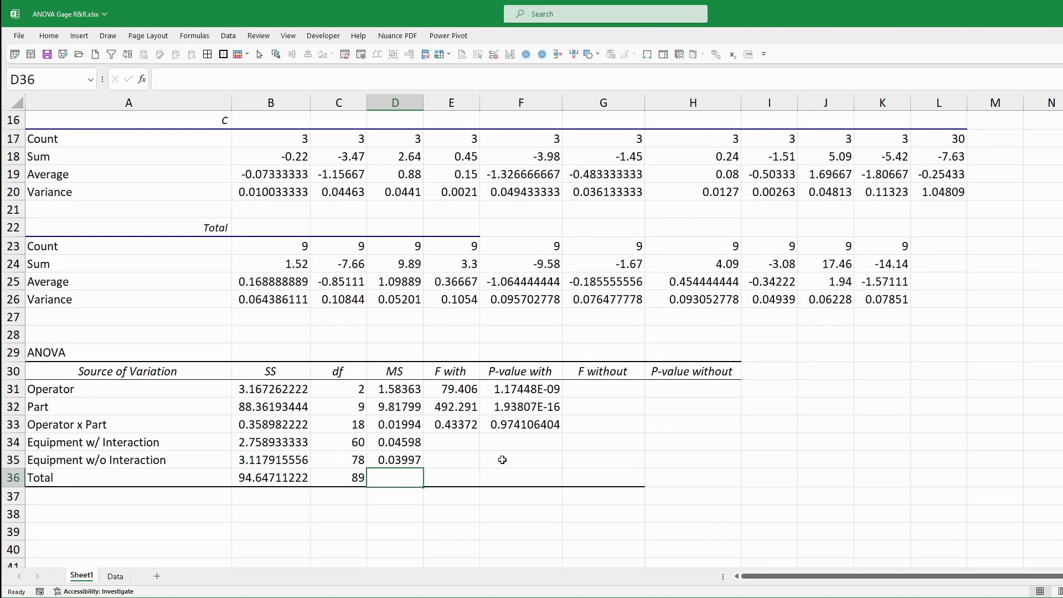
# Step: Compute F without as MS over D35 for Operator (39.61724571) and Part (245.6139104)
pyautogui.click(604, 391)
pyautogui.write('=')
pyautogui.click(277, 235)
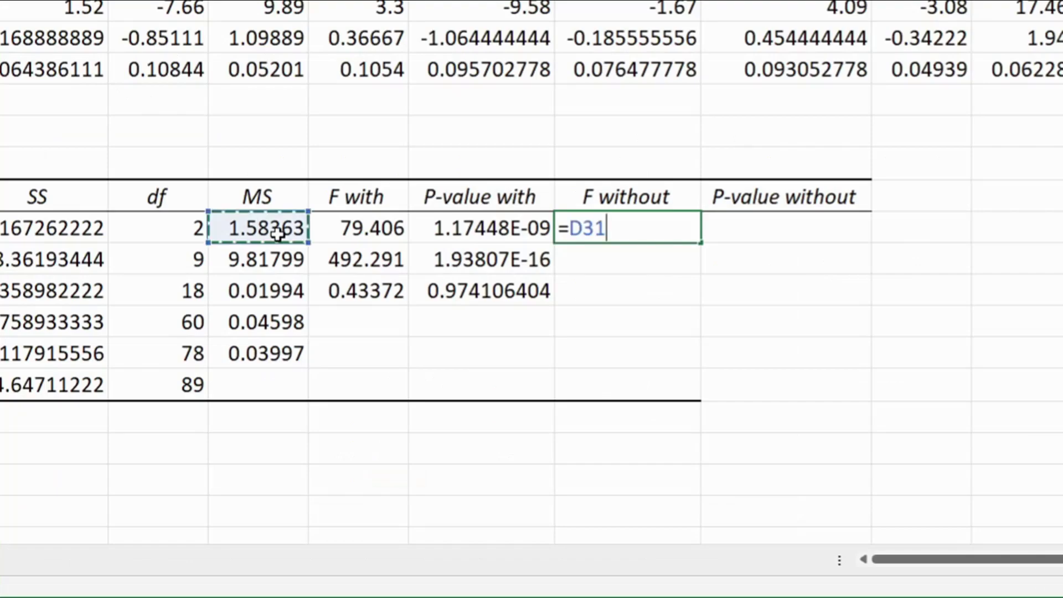
pyautogui.write('/')
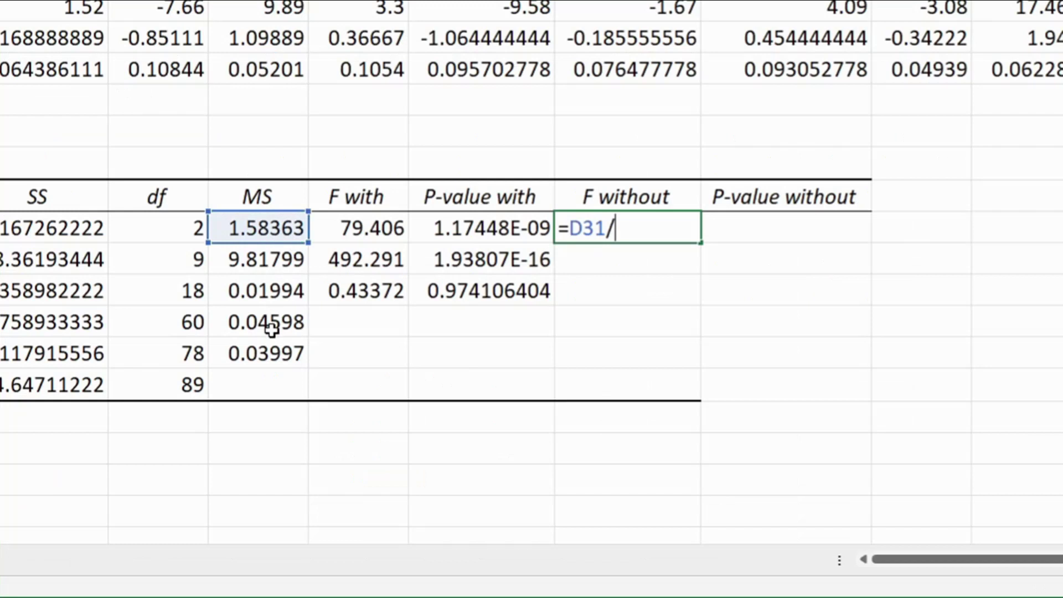
pyautogui.click(265, 354)
pyautogui.press('Return')
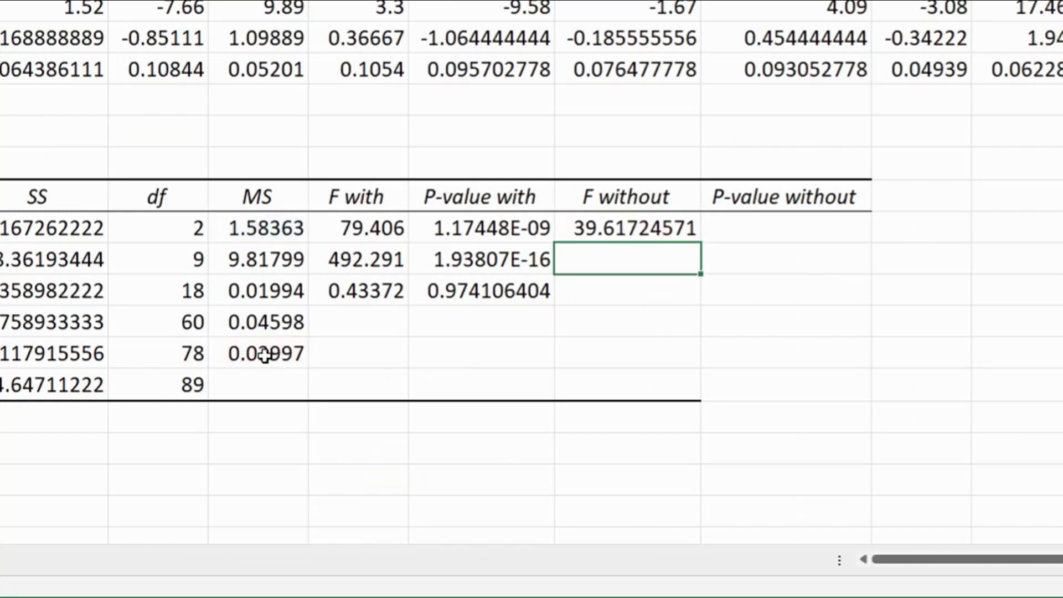
pyautogui.write('=')
pyautogui.click(402, 406)
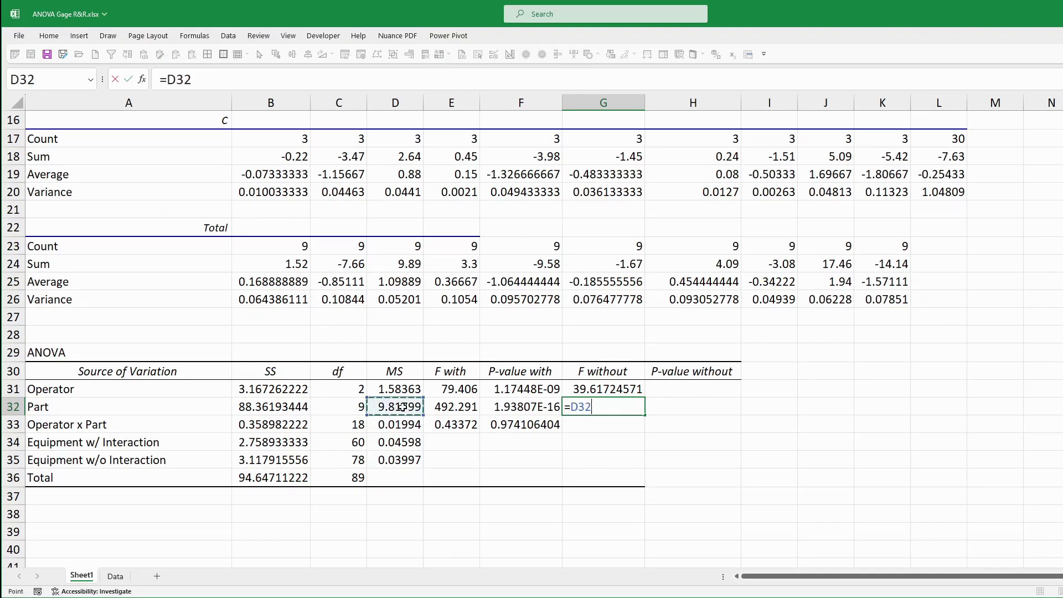
pyautogui.write('/')
pyautogui.click(391, 459)
pyautogui.press('Return')
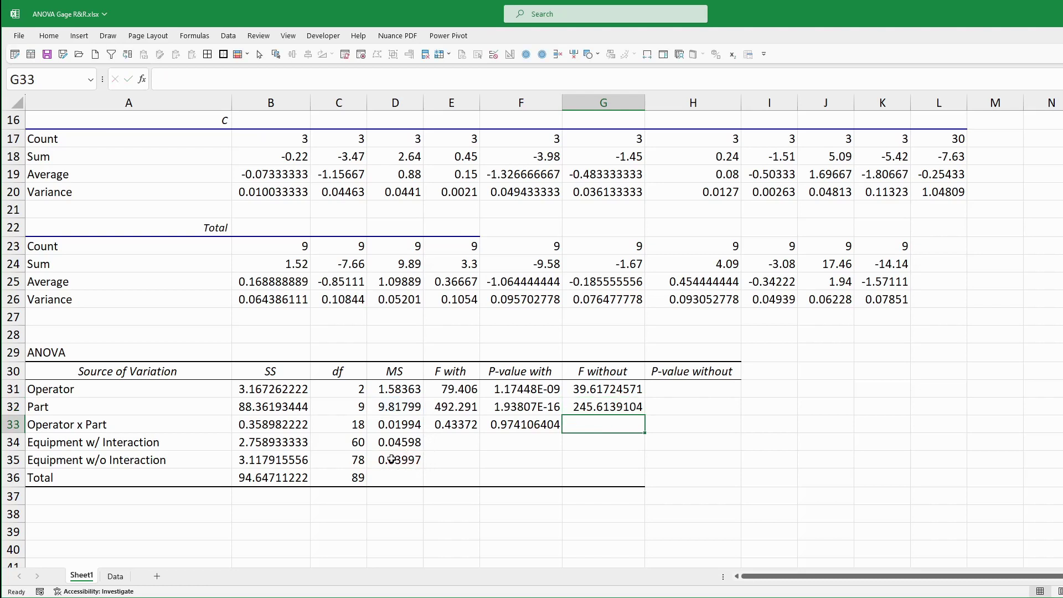
pyautogui.click(692, 389)
# Step: Enter =F.DIST.RT(G31,C31,C35) in H31 for the Operator p-value, 1.33759E-12
pyautogui.write('=')
pyautogui.write('f')
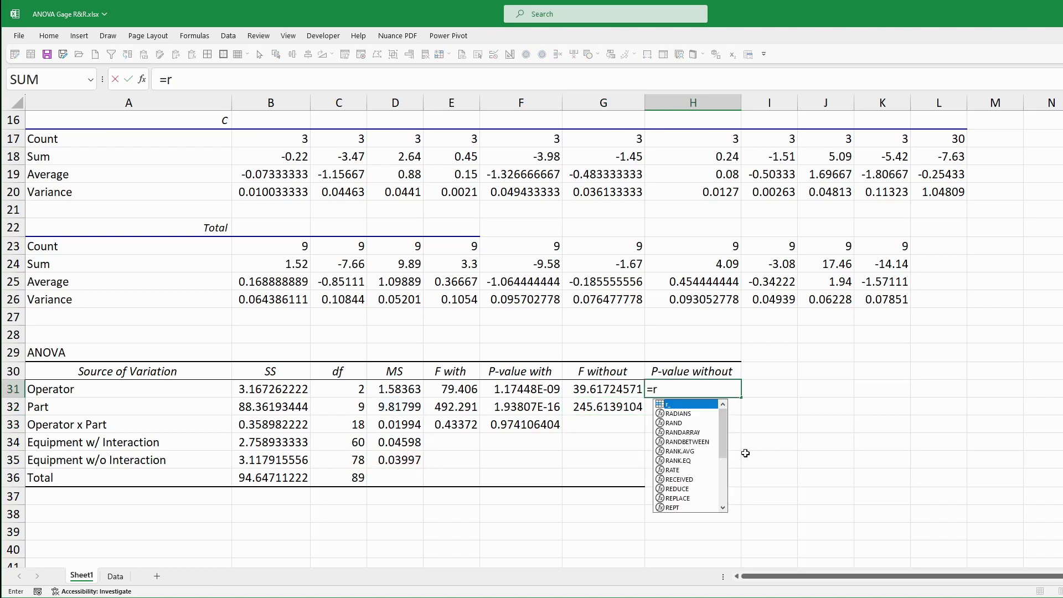
pyautogui.press('Escape')
pyautogui.press('Escape')
pyautogui.write('=f')
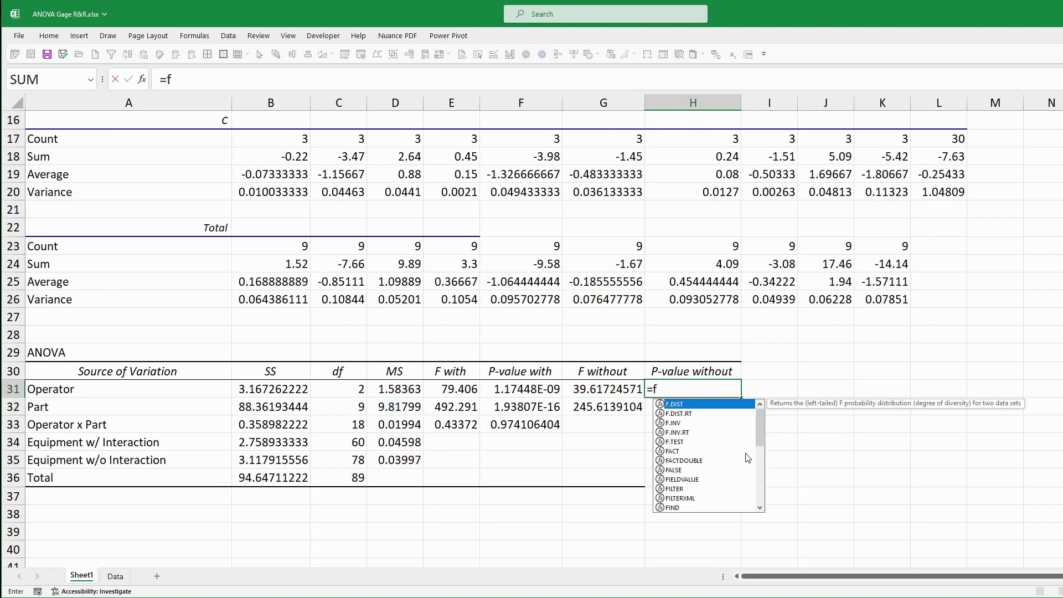
pyautogui.write('.')
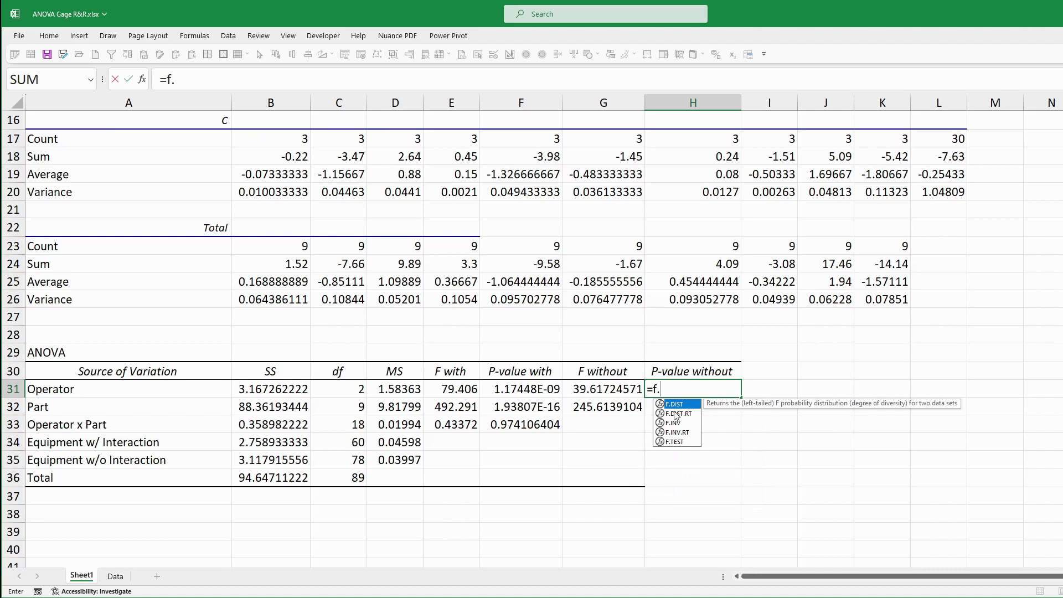
pyautogui.doubleClick(673, 412)
pyautogui.click(621, 390)
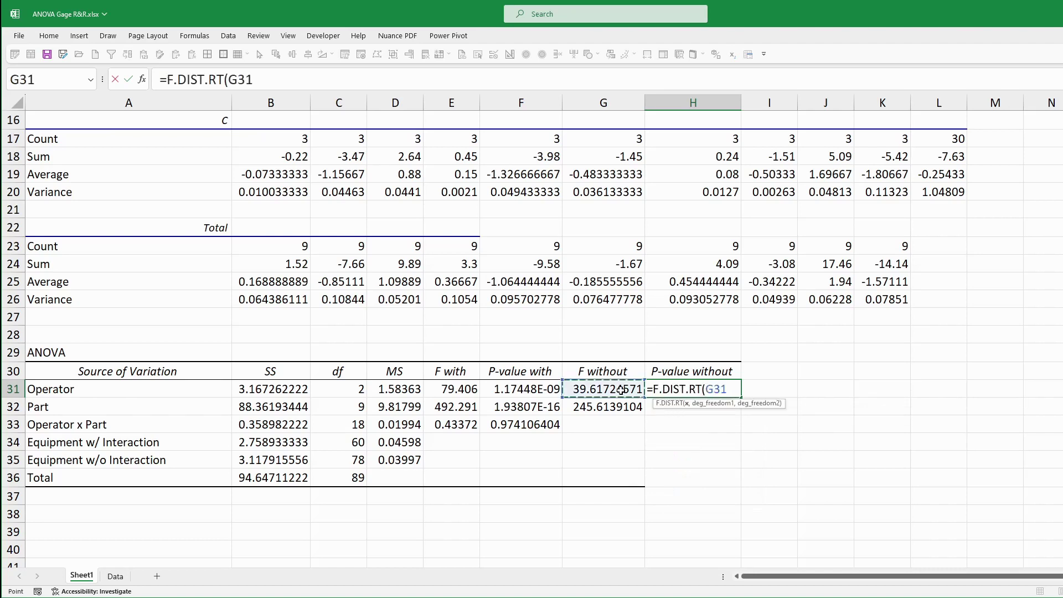
pyautogui.write(',')
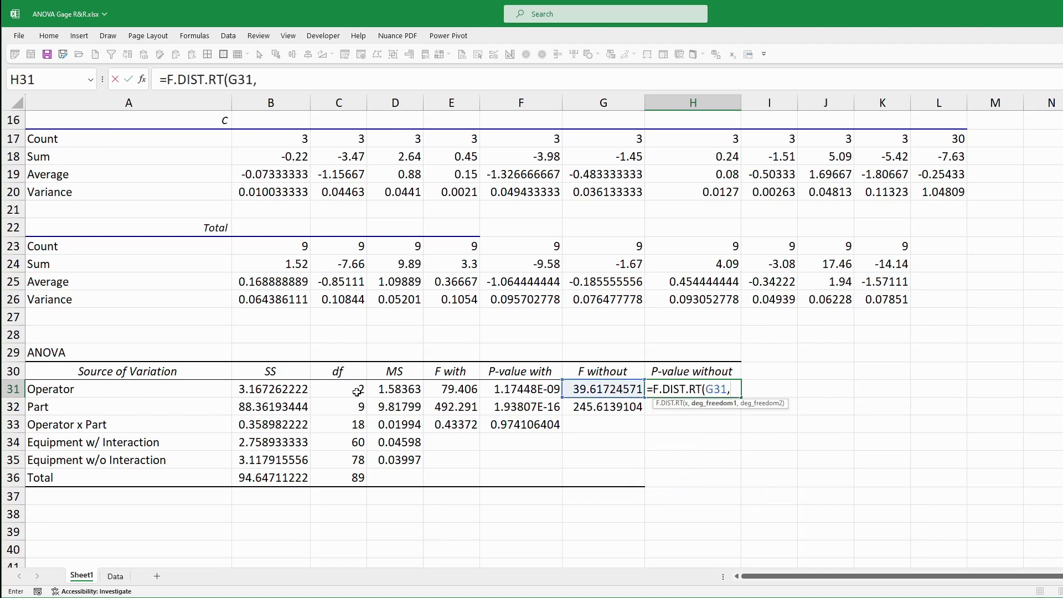
pyautogui.click(357, 390)
pyautogui.write(',')
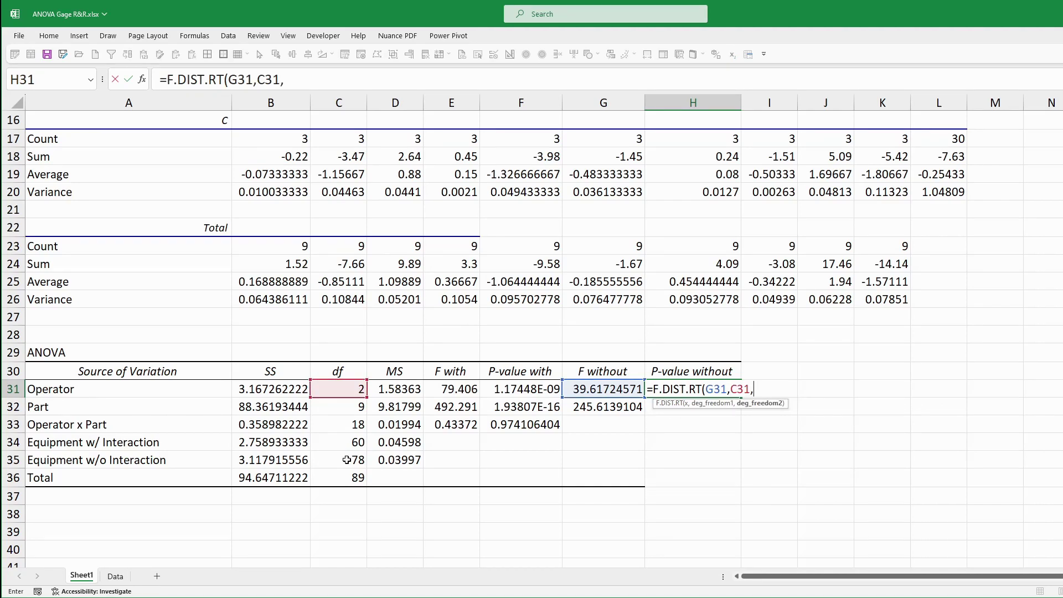
pyautogui.click(346, 460)
pyautogui.write(')')
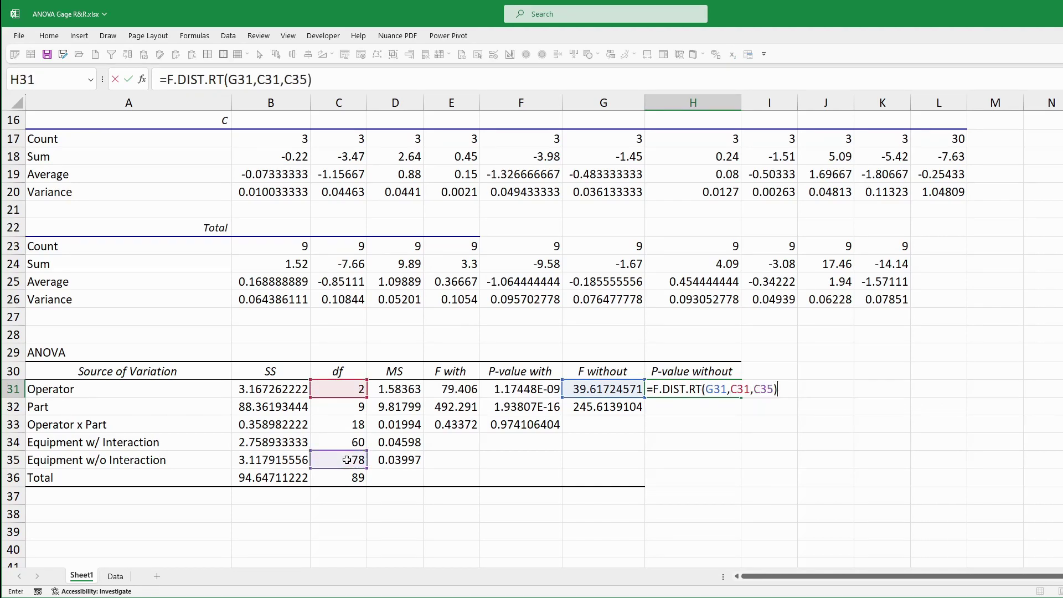
pyautogui.press('Return')
# Step: Enter =F.DIST.RT(G32,C32,C35) in H32 for the Part p-value, 2.02101E-53
pyautogui.write('=')
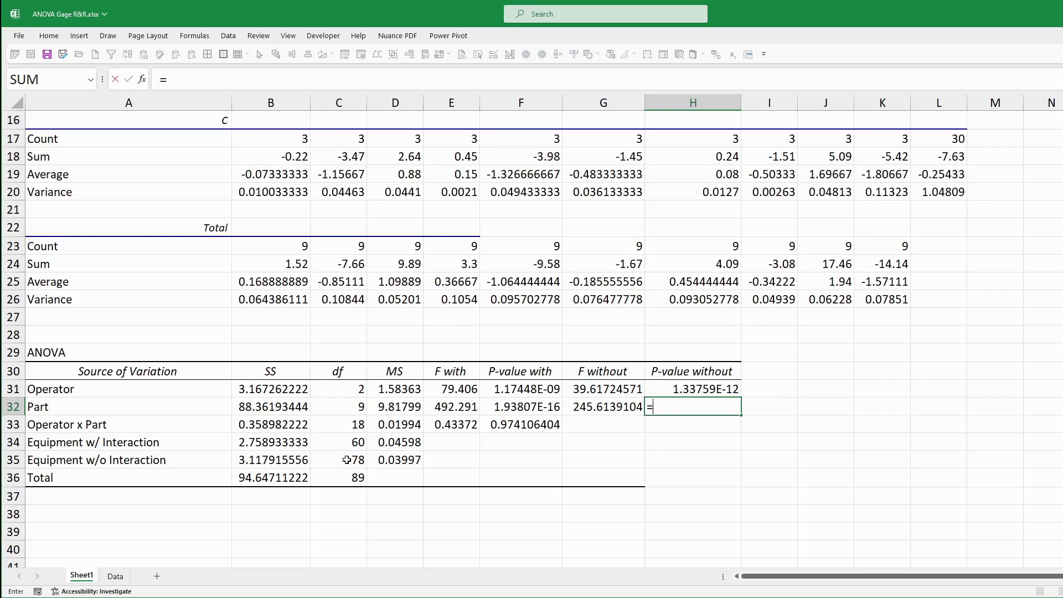
pyautogui.write('f.d')
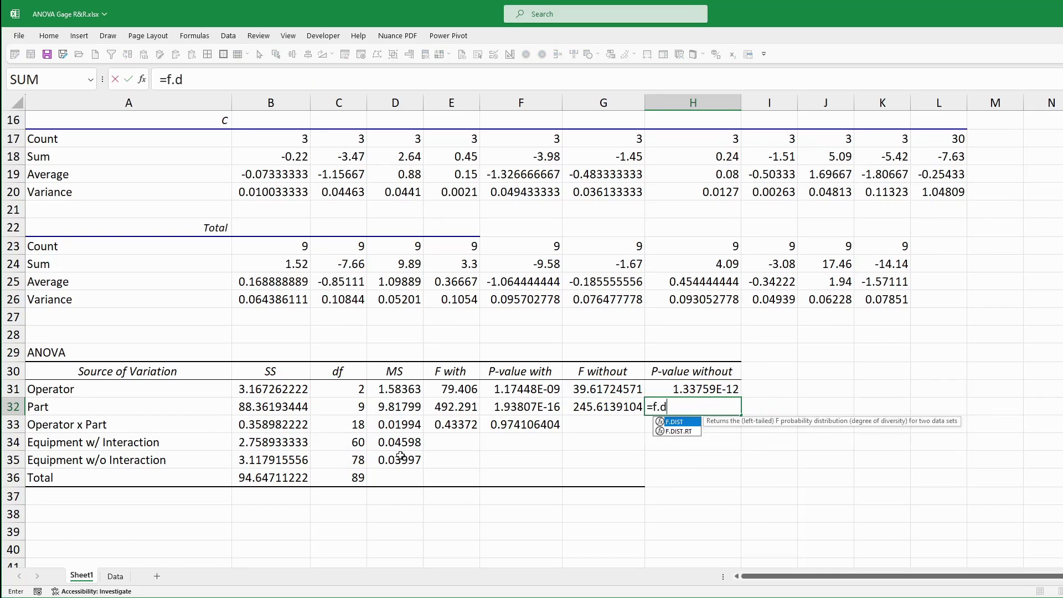
pyautogui.doubleClick(678, 431)
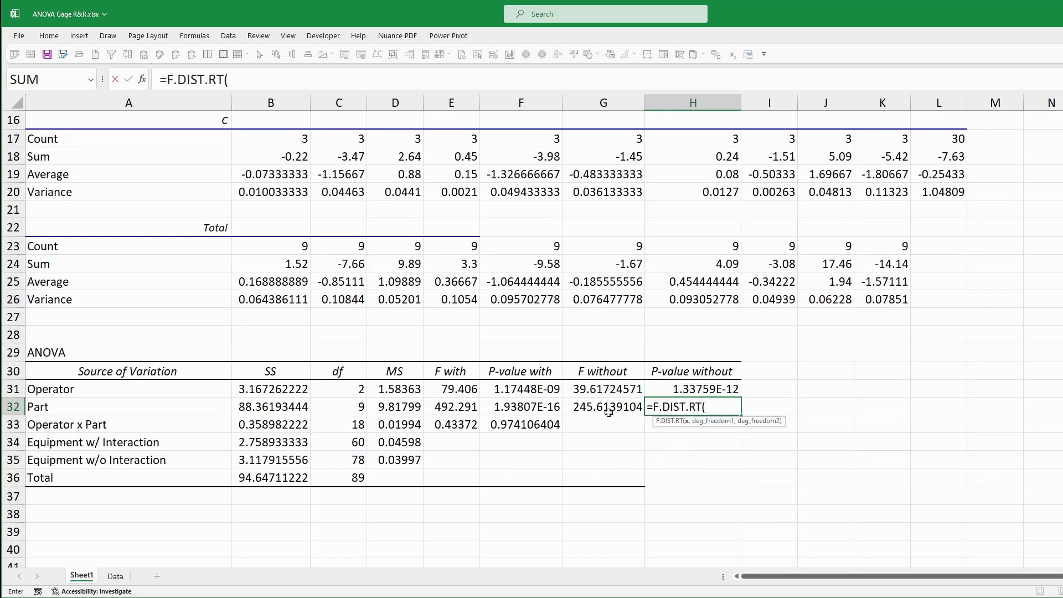
pyautogui.click(605, 408)
pyautogui.write(',')
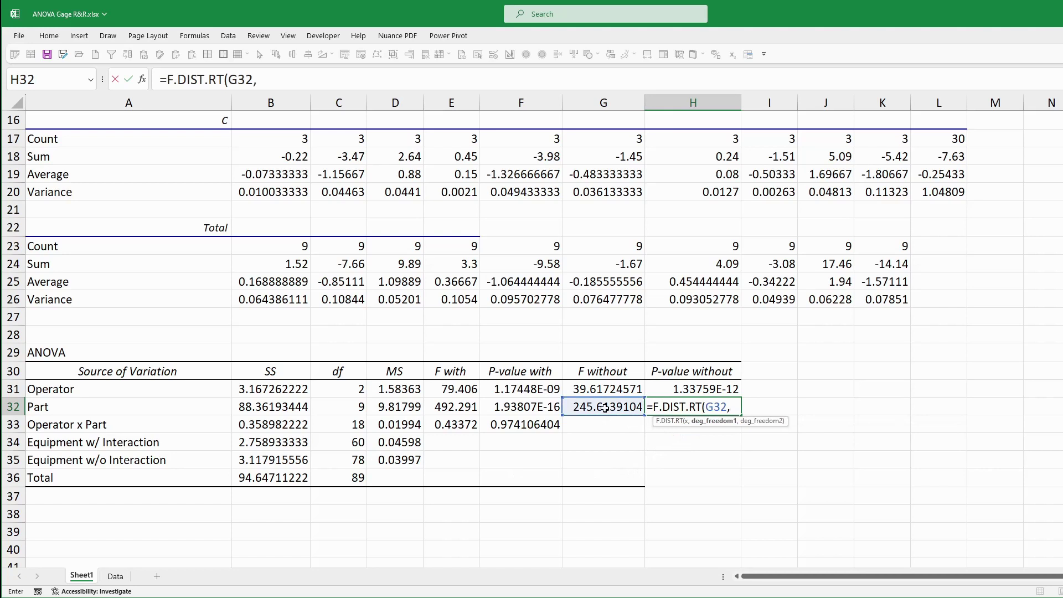
pyautogui.click(362, 406)
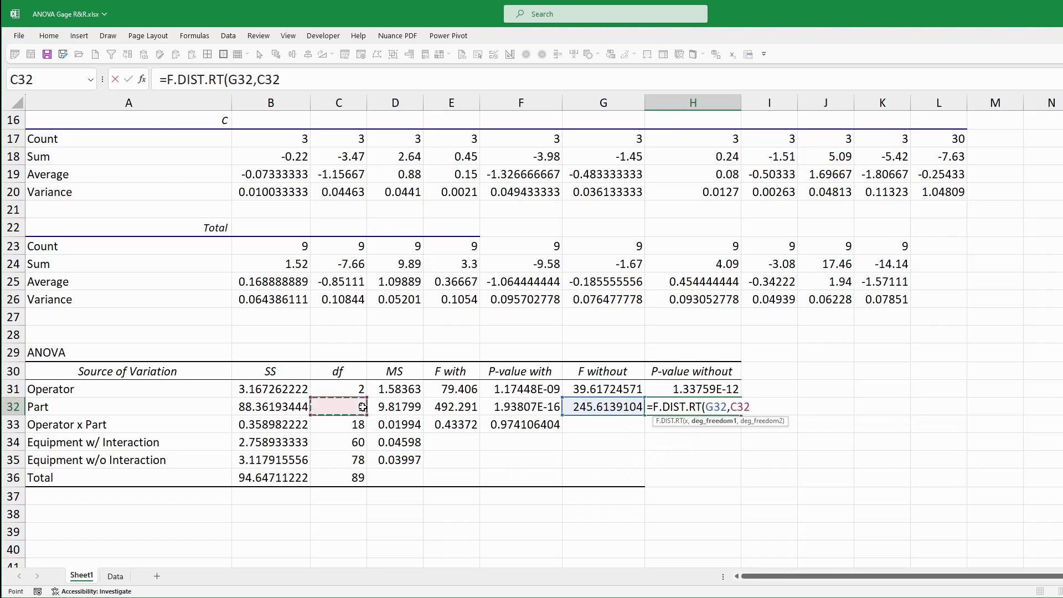
pyautogui.write(',')
pyautogui.click(345, 459)
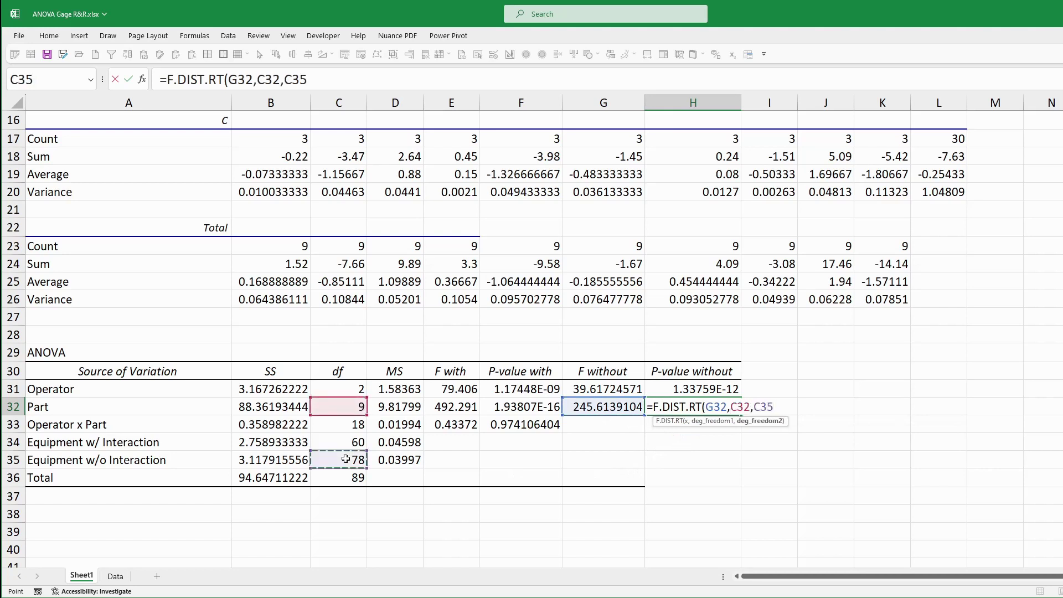
pyautogui.write(')')
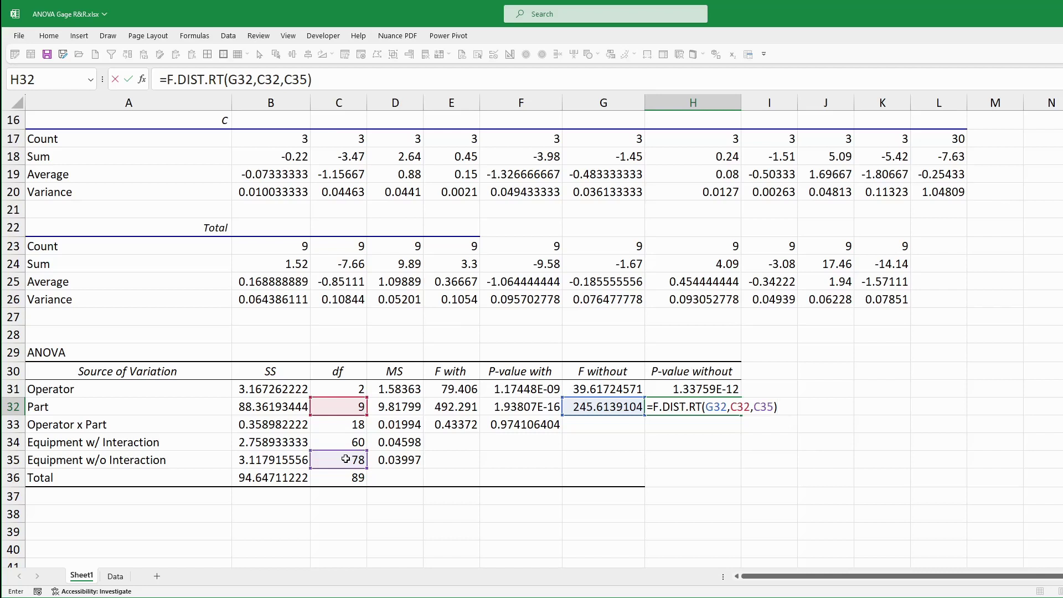
pyautogui.press('Return')
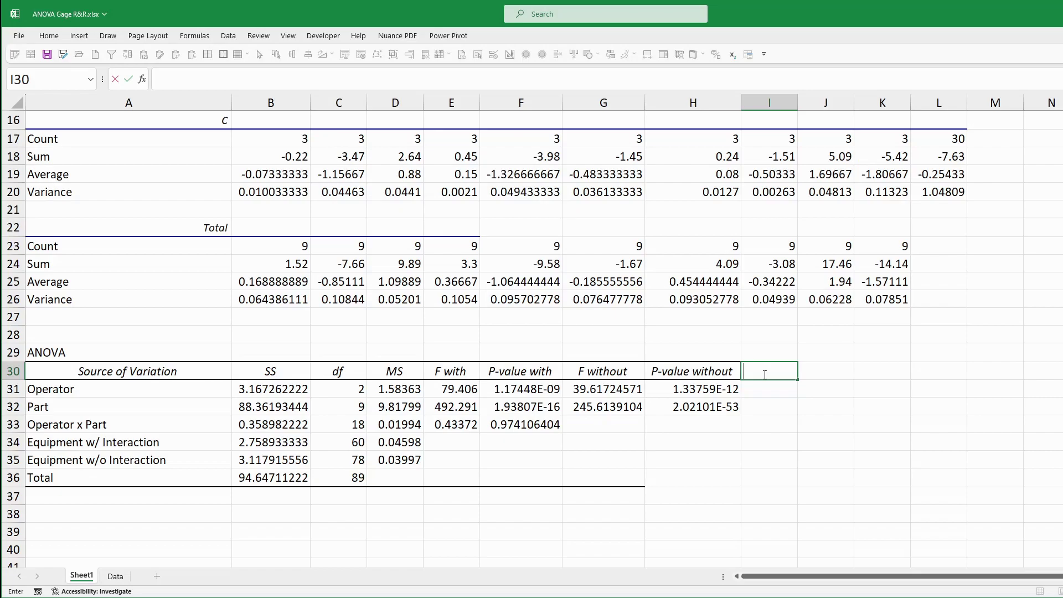
# Step: Type the Var Comp With header in I30 and copy it
pyautogui.write('v')
pyautogui.press('BackSpace')
pyautogui.write('Var')
pyautogui.write(' Comp')
pyautogui.press('Return')
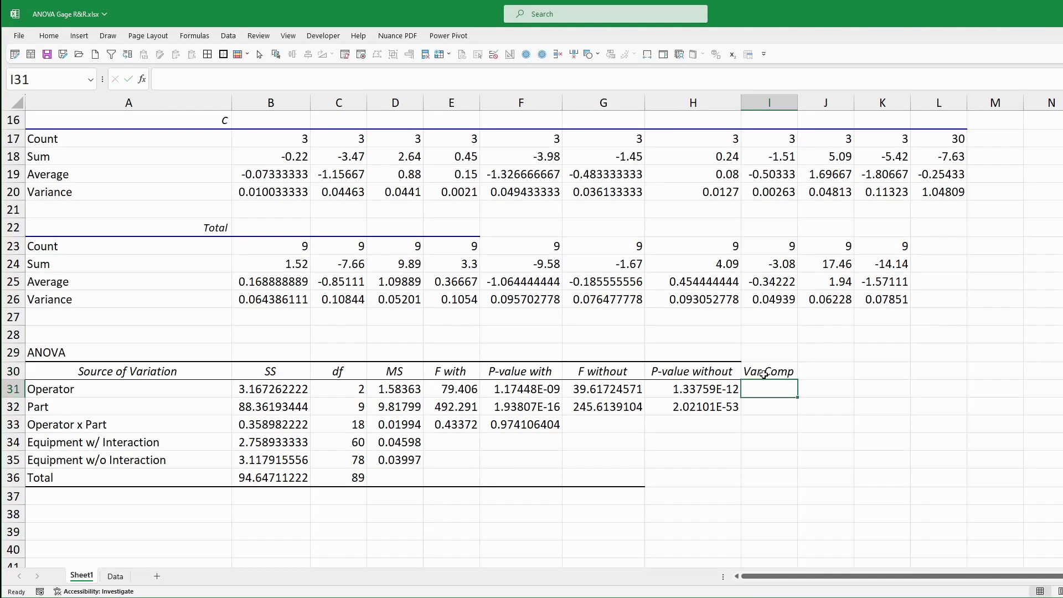
pyautogui.hotkey('ctrl', 'c')
# Step: Turn the pasted copy in J30 into Var Comp Without, autofit column J, and add Var Comp Final
pyautogui.click(861, 371)
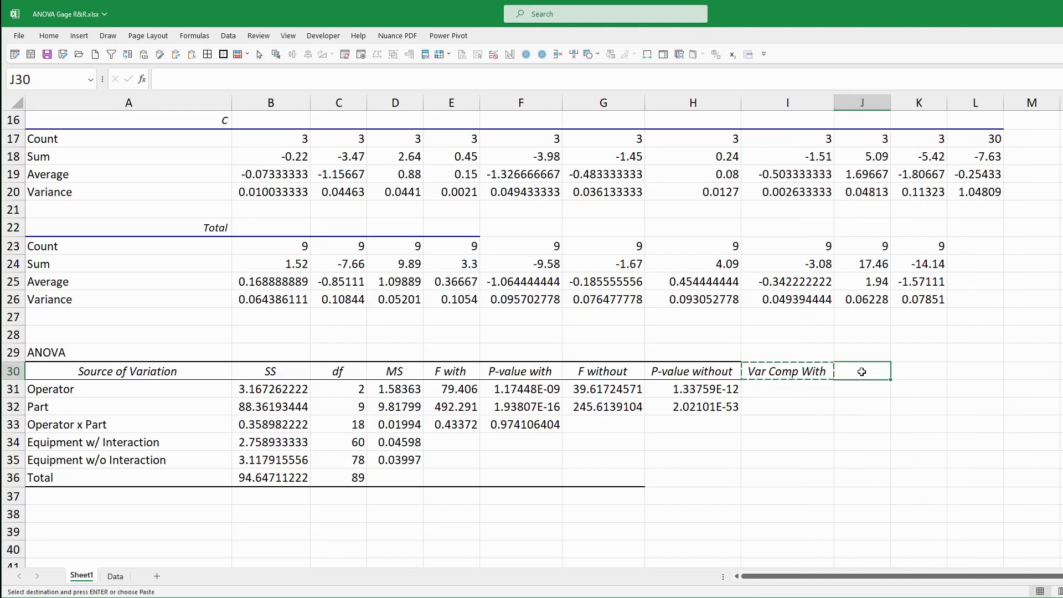
pyautogui.hotkey('ctrl', 'v')
pyautogui.press('F2')
pyautogui.write('out')
pyautogui.press('Tab')
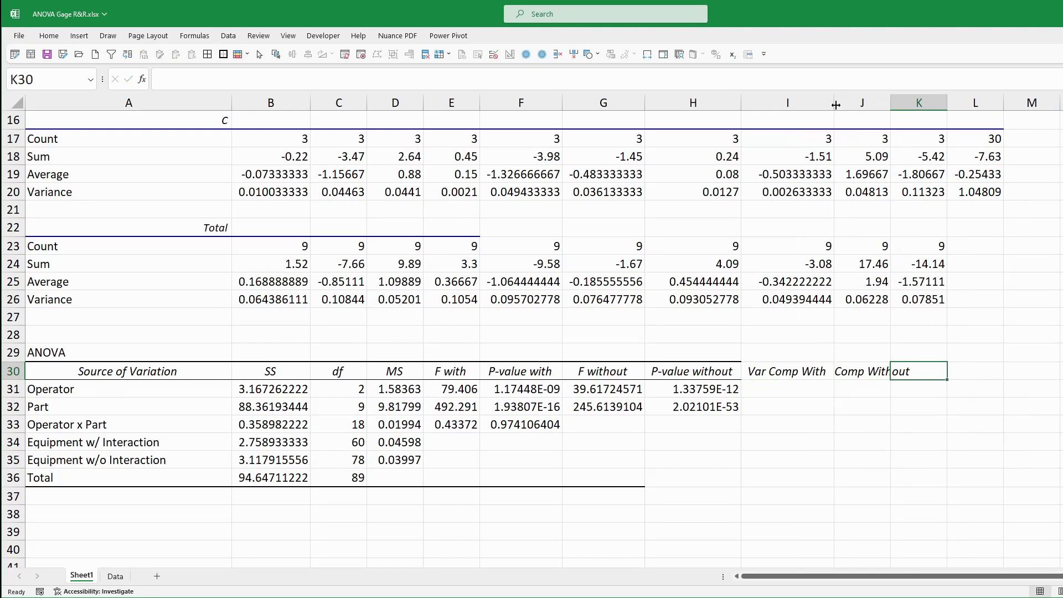
pyautogui.doubleClick(890, 102)
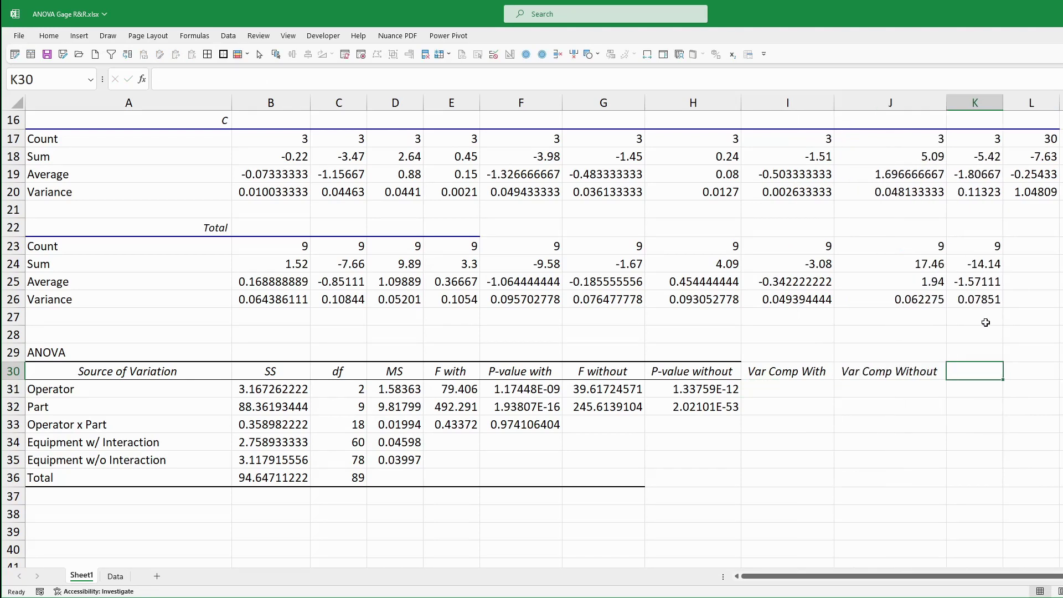
pyautogui.write('Var Comp Final')
pyautogui.click(787, 388)
pyautogui.write('=')
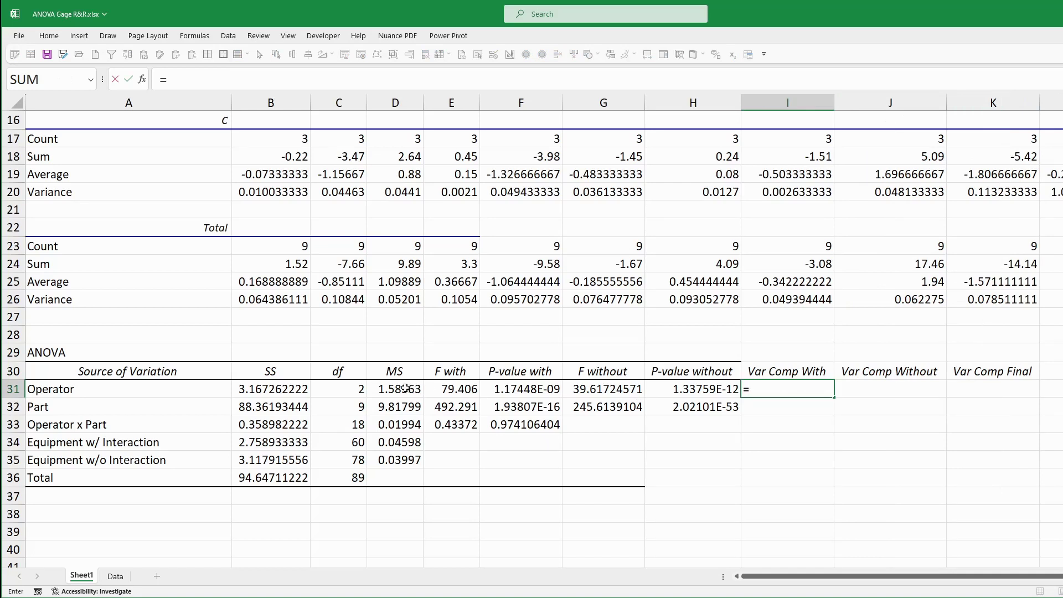
# Step: Enter =(D31-D33)/(n*r) in I31, giving the Operator variance component 0.052122922
pyautogui.write('(')
pyautogui.click(406, 389)
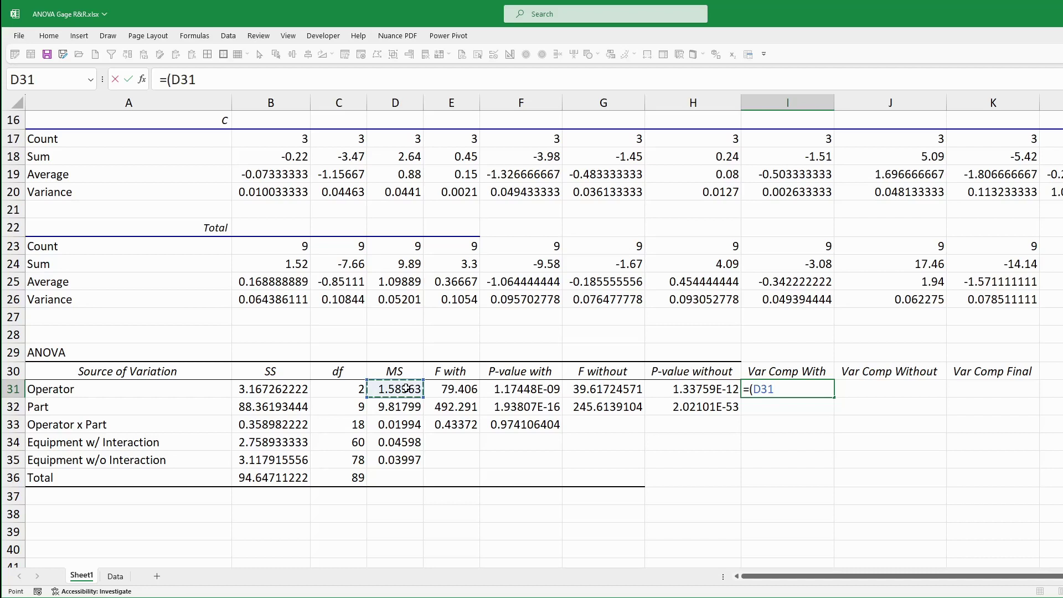
pyautogui.write('-')
pyautogui.click(392, 424)
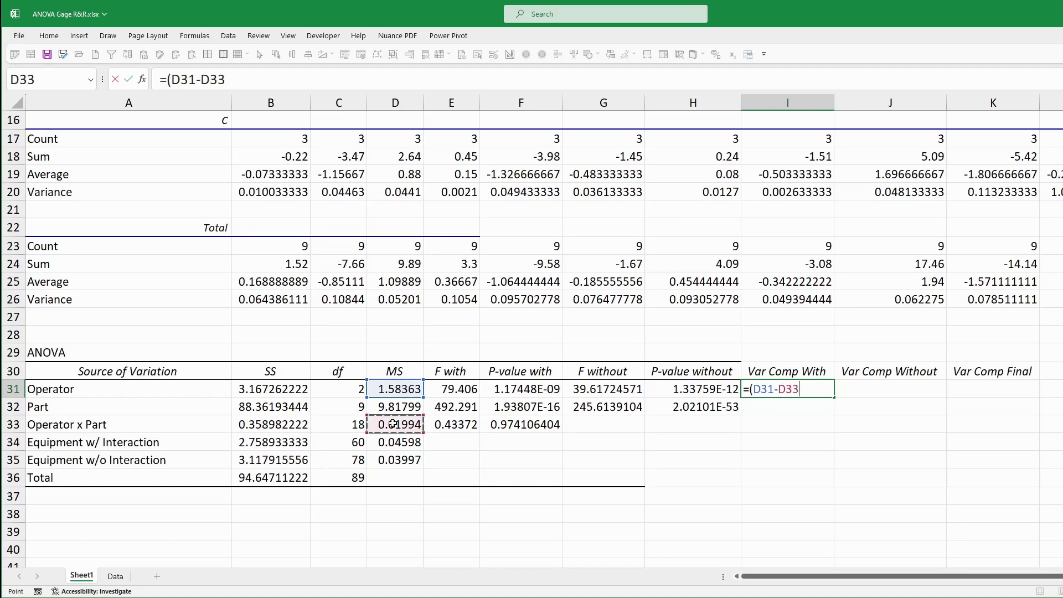
pyautogui.write(')')
pyautogui.write('/')
pyautogui.write('(n')
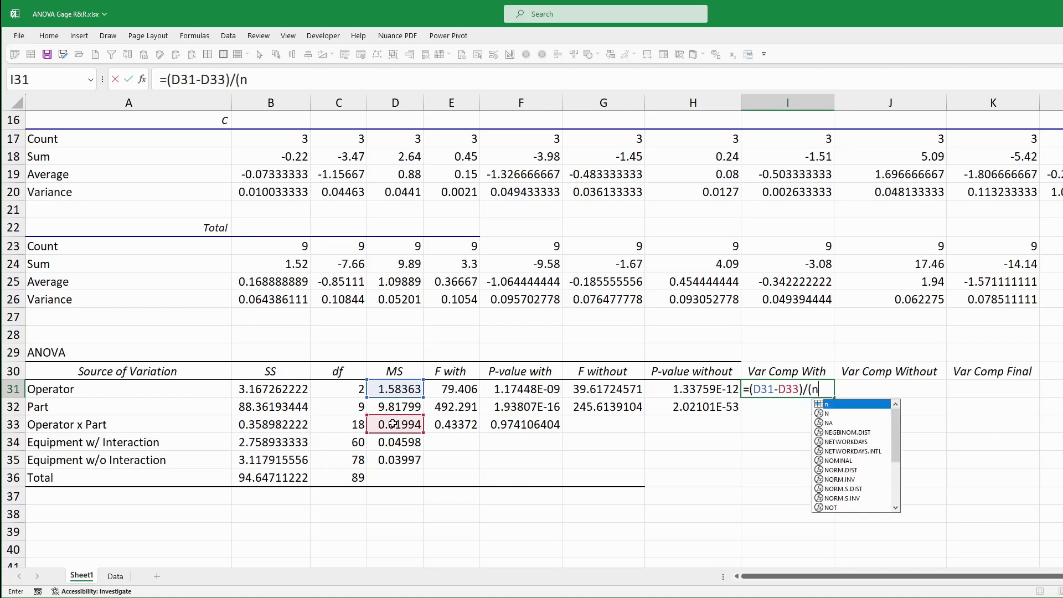
pyautogui.write('*r')
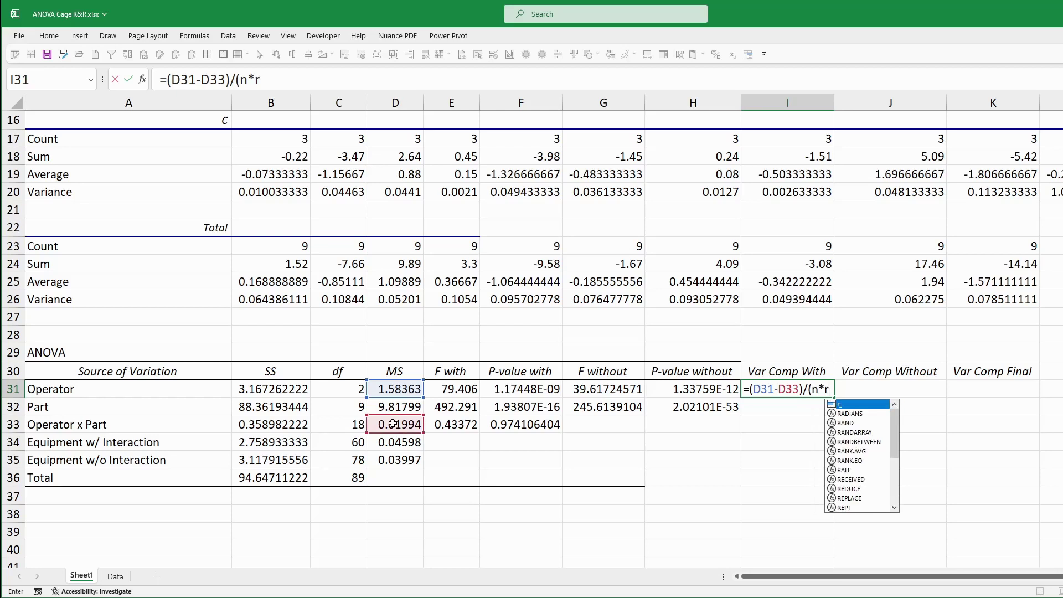
pyautogui.write('__')
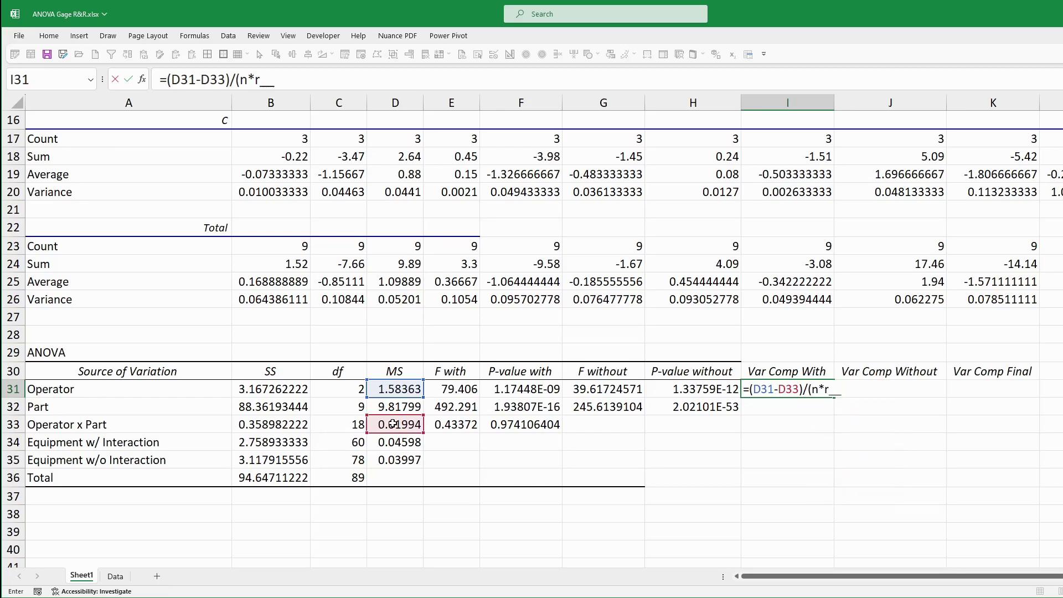
pyautogui.write(')')
pyautogui.press('Return')
# Step: Enter =(D32-D33)/(k*r) in I32, giving the Part variance component 1.08867214
pyautogui.write('=(')
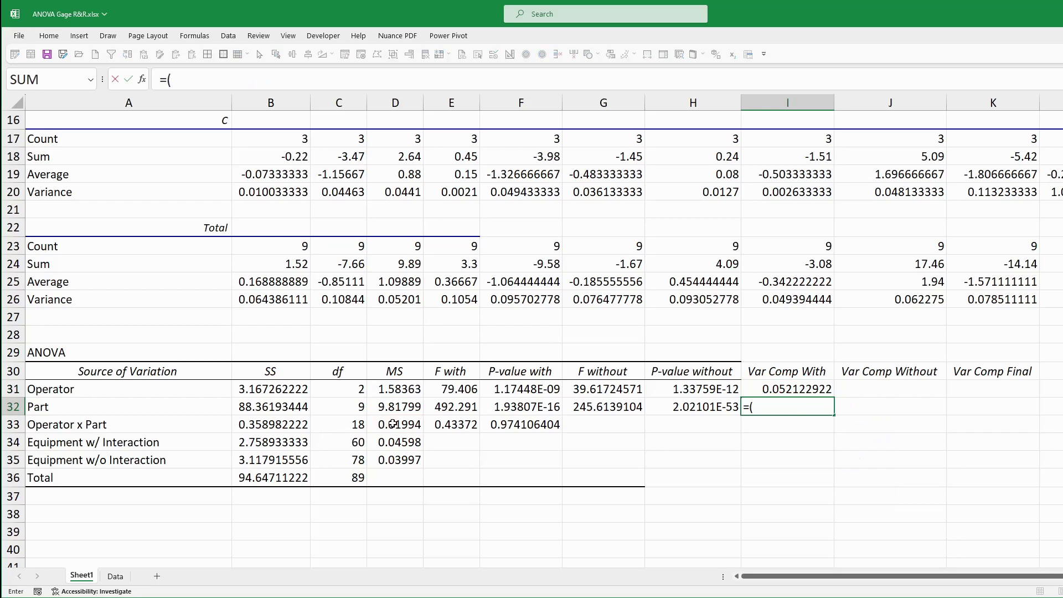
pyautogui.click(390, 407)
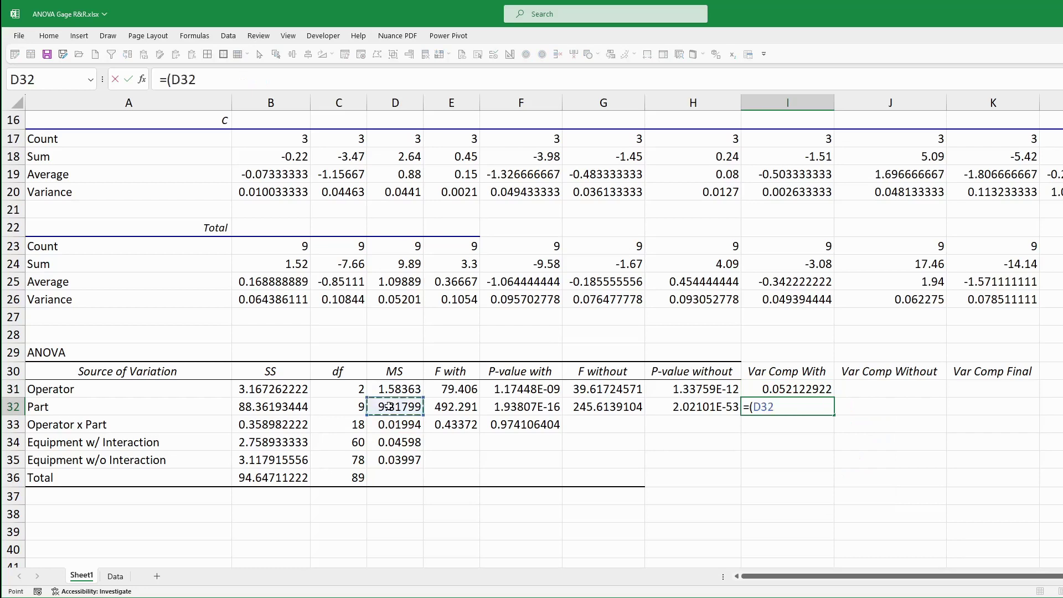
pyautogui.write('-')
pyautogui.click(388, 425)
pyautogui.write(')')
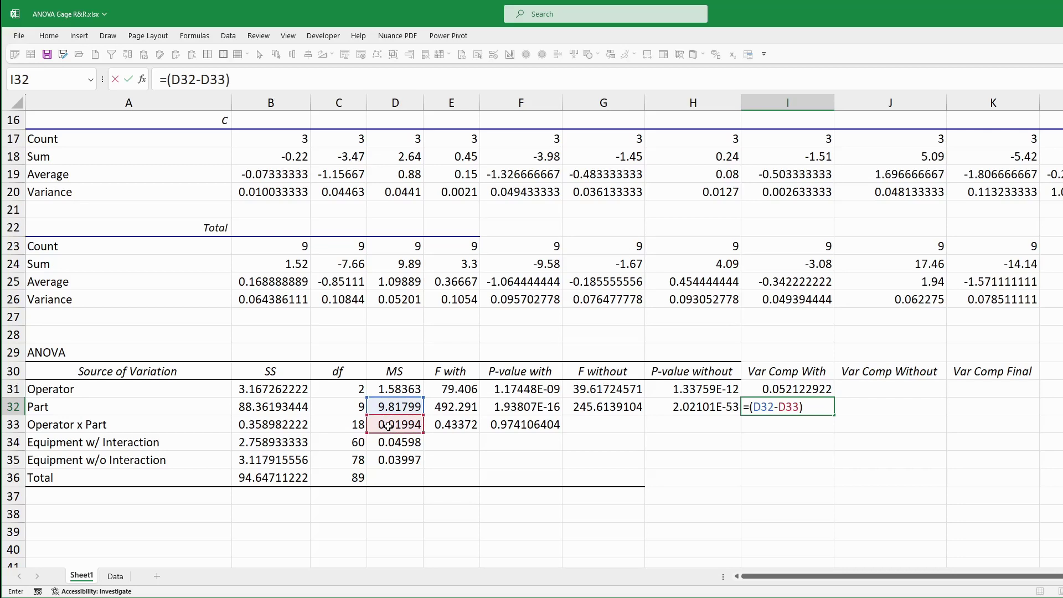
pyautogui.write('/')
pyautogui.write('(')
pyautogui.write('k')
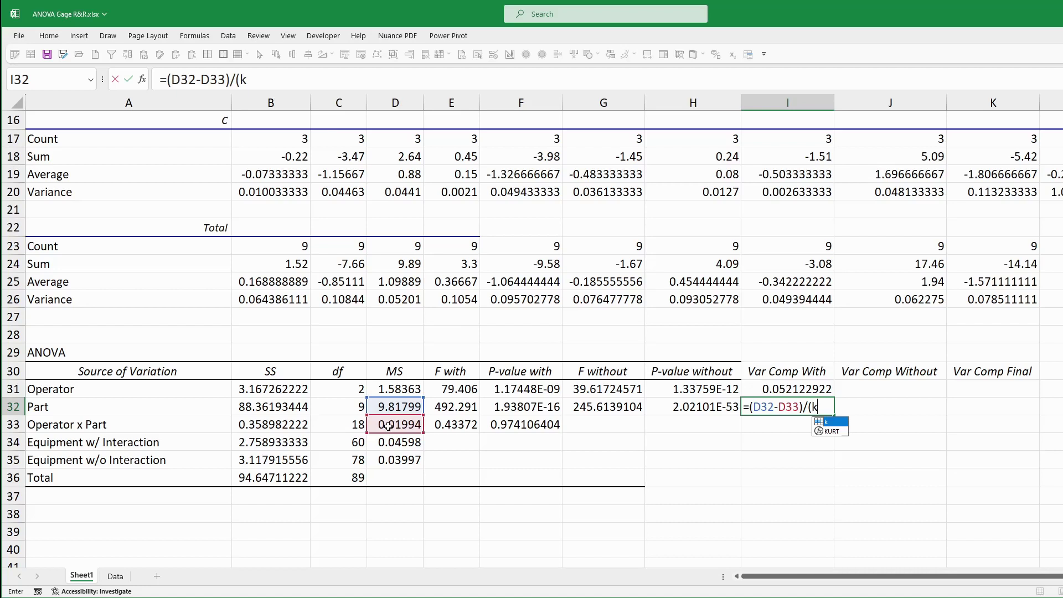
pyautogui.write('*r_')
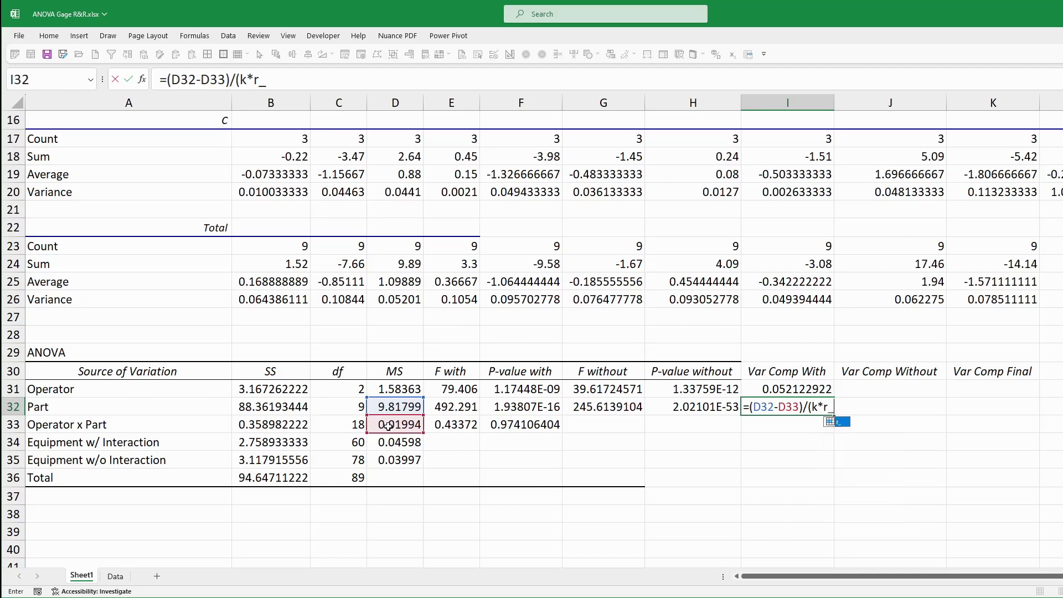
pyautogui.write('_)')
pyautogui.press('Return')
# Step: Enter =(D33-D34)/r_ in I33 for the Operator x Part variance component
pyautogui.write('=(')
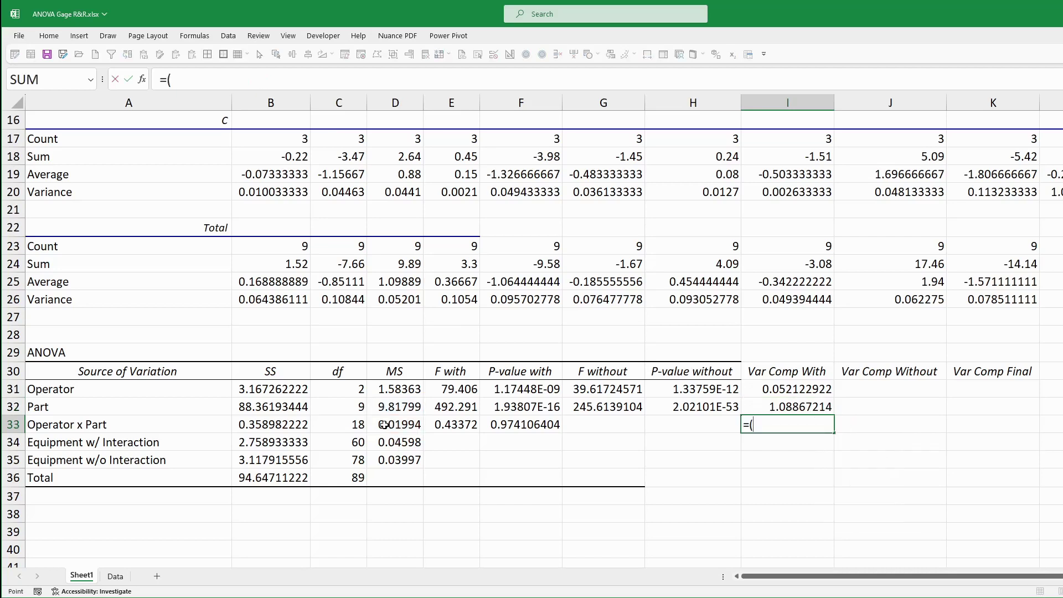
pyautogui.click(384, 425)
pyautogui.write('-')
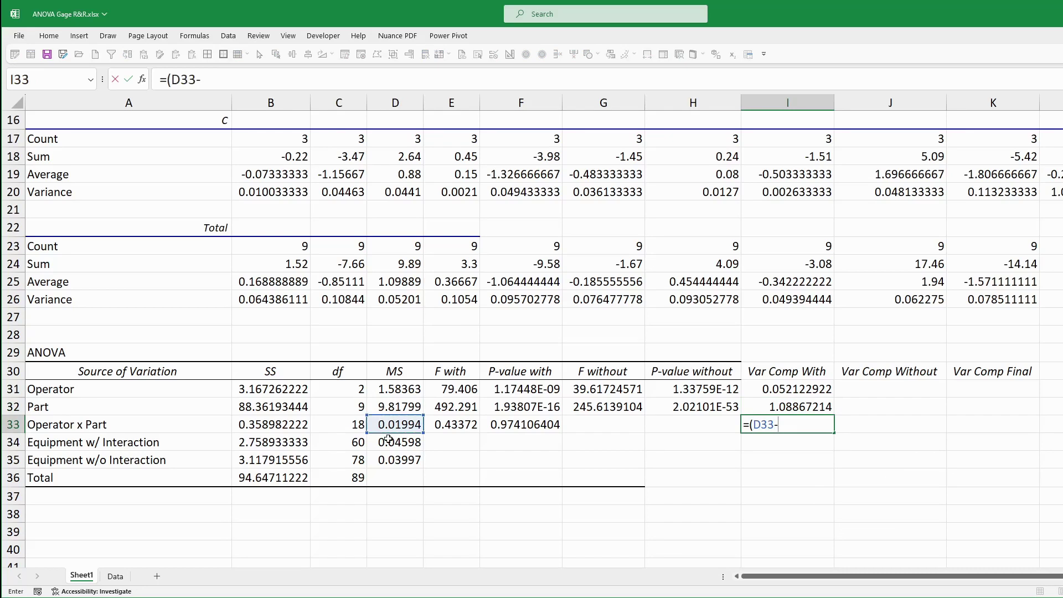
pyautogui.click(392, 442)
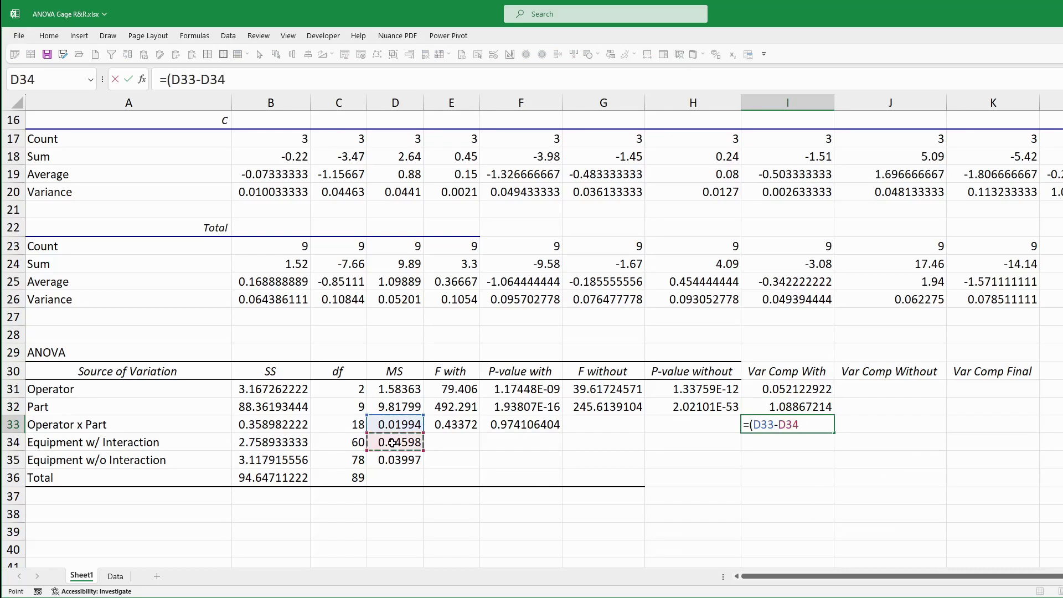
pyautogui.write(')')
pyautogui.write('/r_')
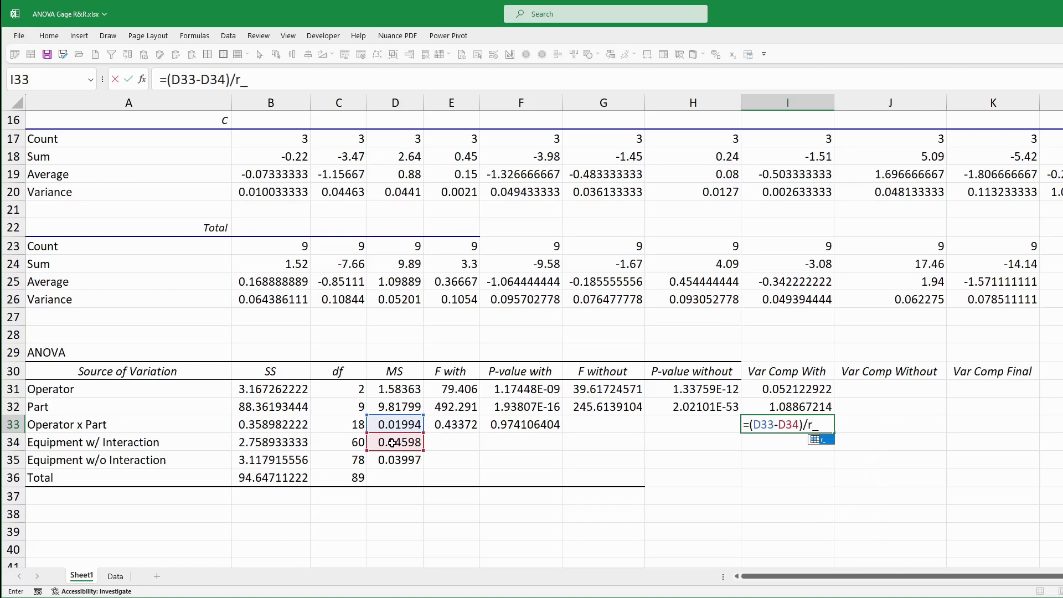
pyautogui.press('Return')
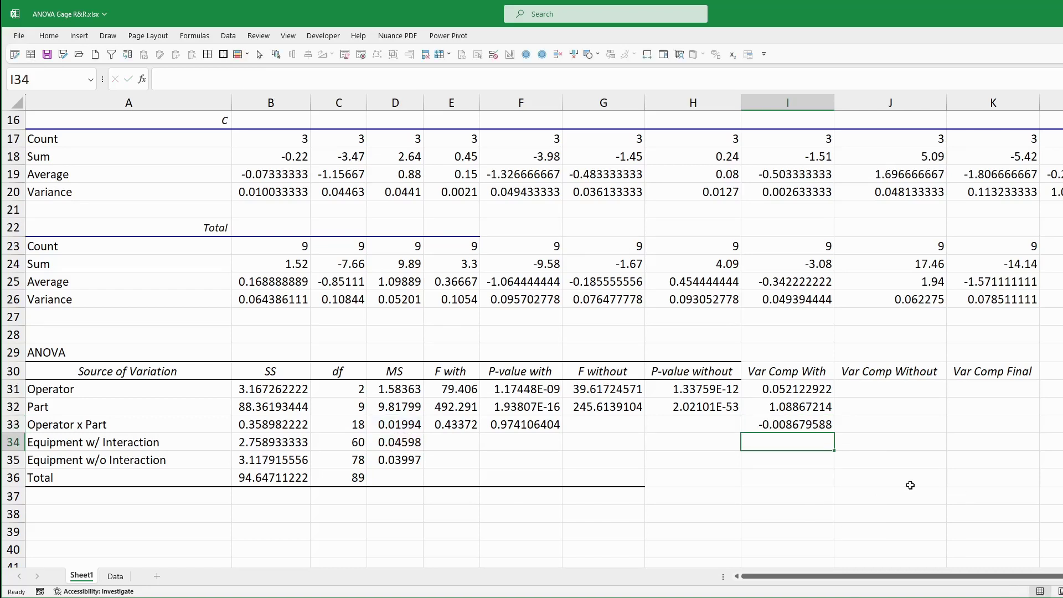
# Step: Wrap the I33 formula in MAX(...,0) so it shows 0 instead of -0.008679588
pyautogui.click(795, 423)
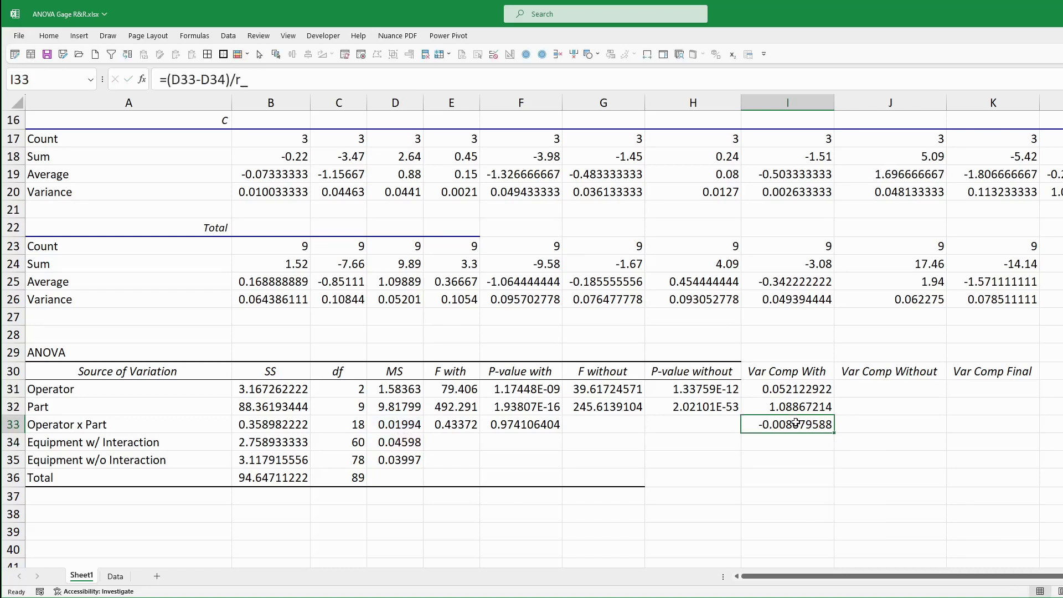
pyautogui.click(167, 79)
pyautogui.write('max')
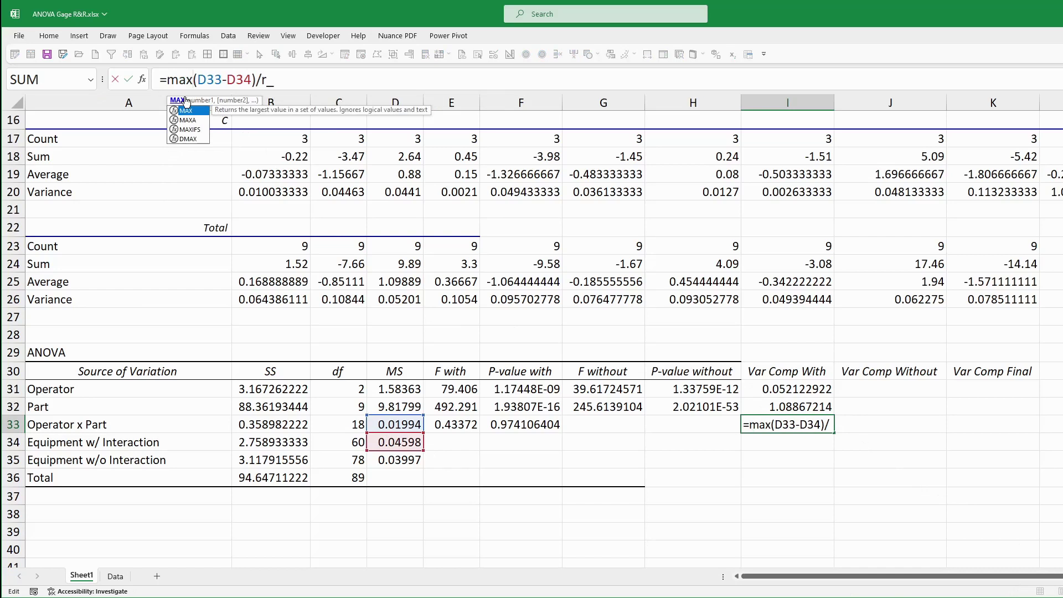
pyautogui.write('(')
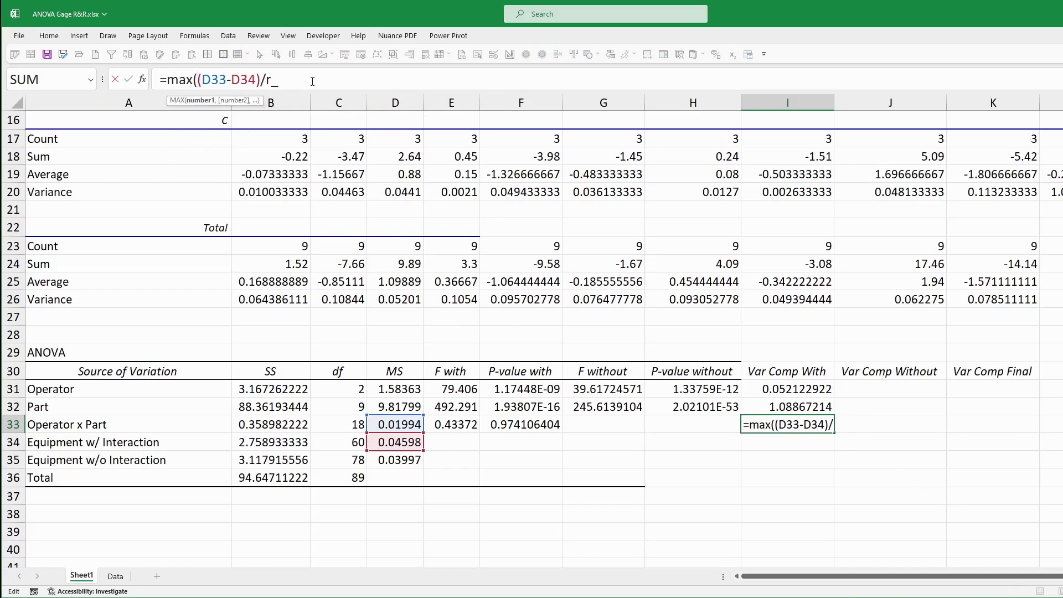
pyautogui.click(312, 81)
pyautogui.write(',')
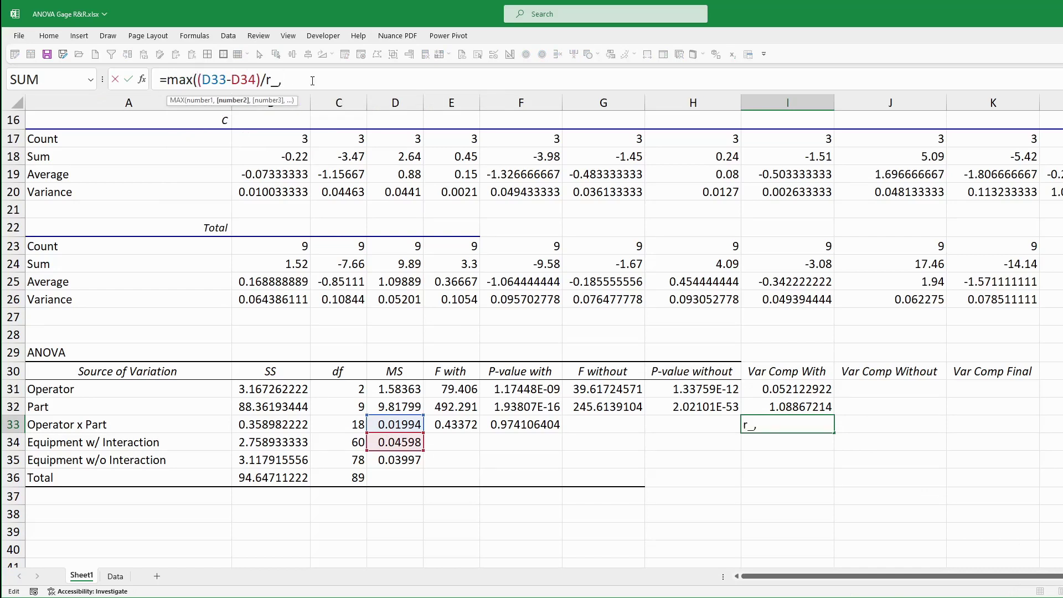
pyautogui.write('0))')
pyautogui.press('Return')
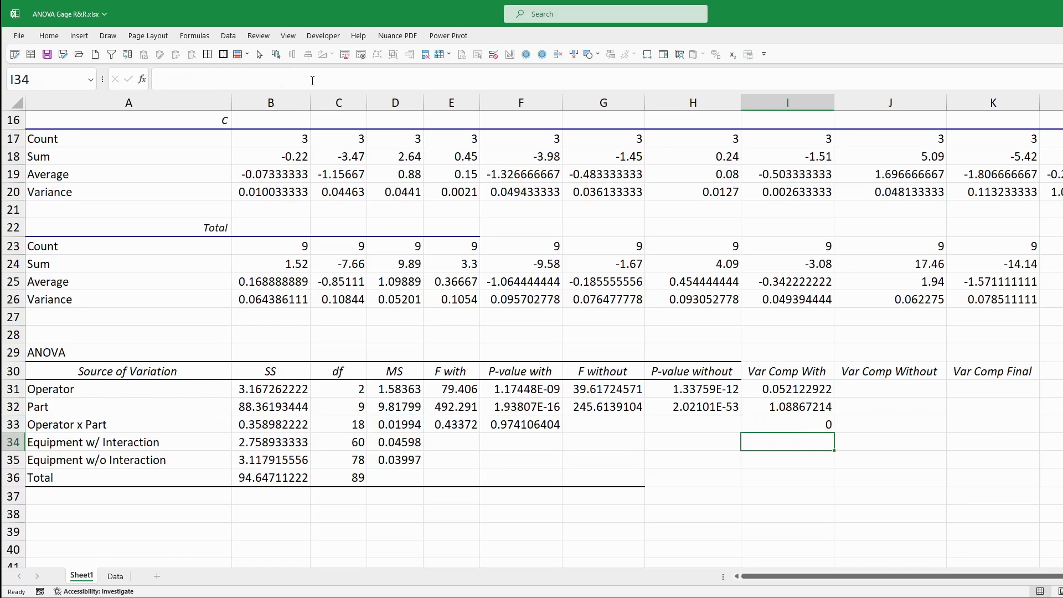
# Step: Enter =(D31-D35)/(n*r_) in J31, giving 0.051455261 for Operator
pyautogui.click(863, 389)
pyautogui.write('=(')
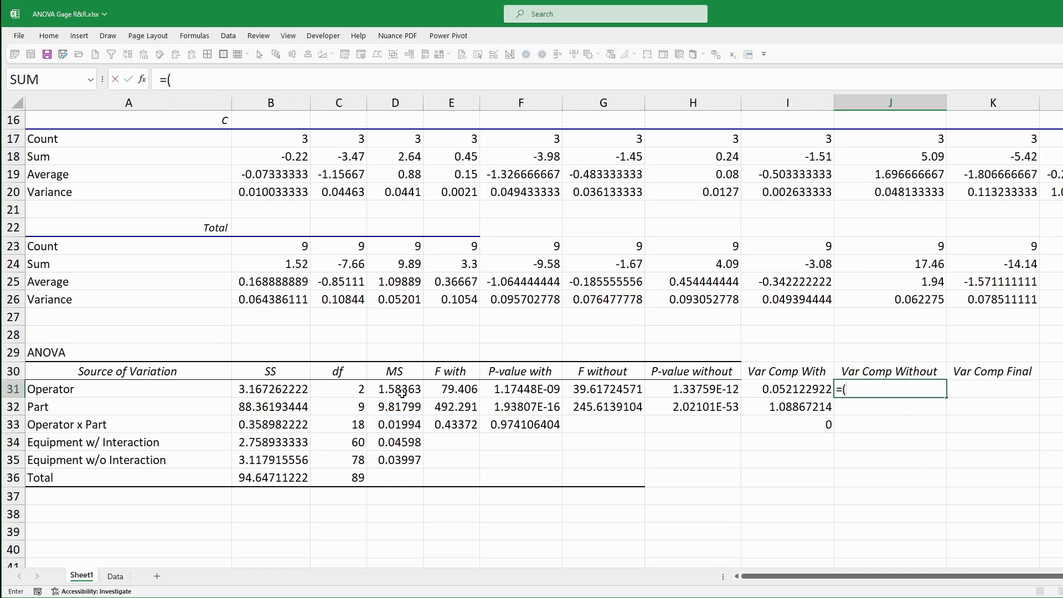
pyautogui.click(402, 389)
pyautogui.write('-')
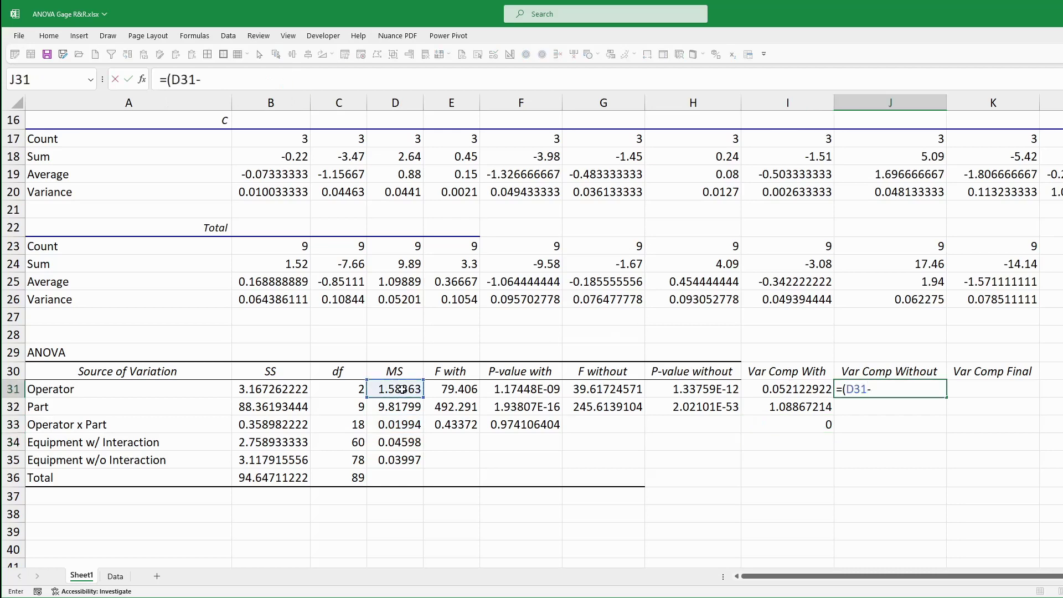
pyautogui.click(394, 460)
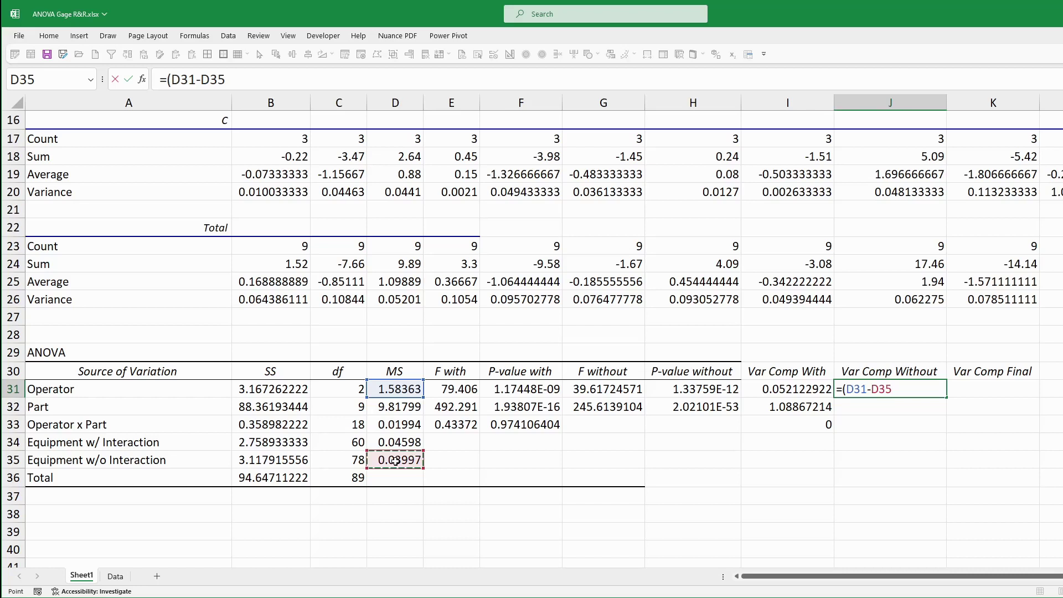
pyautogui.write(')/')
pyautogui.write('(n*')
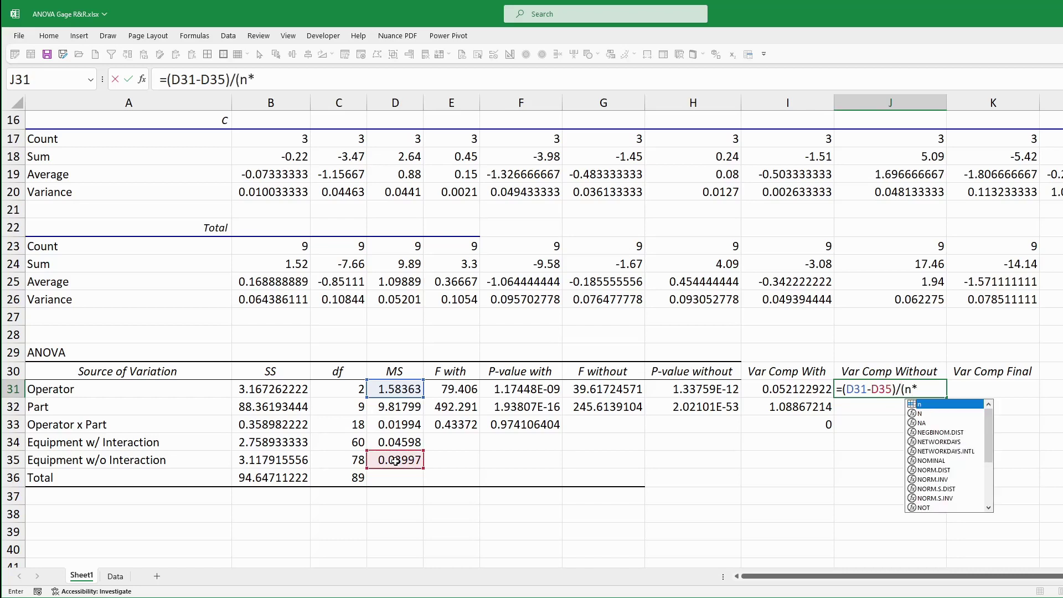
pyautogui.write('r_)')
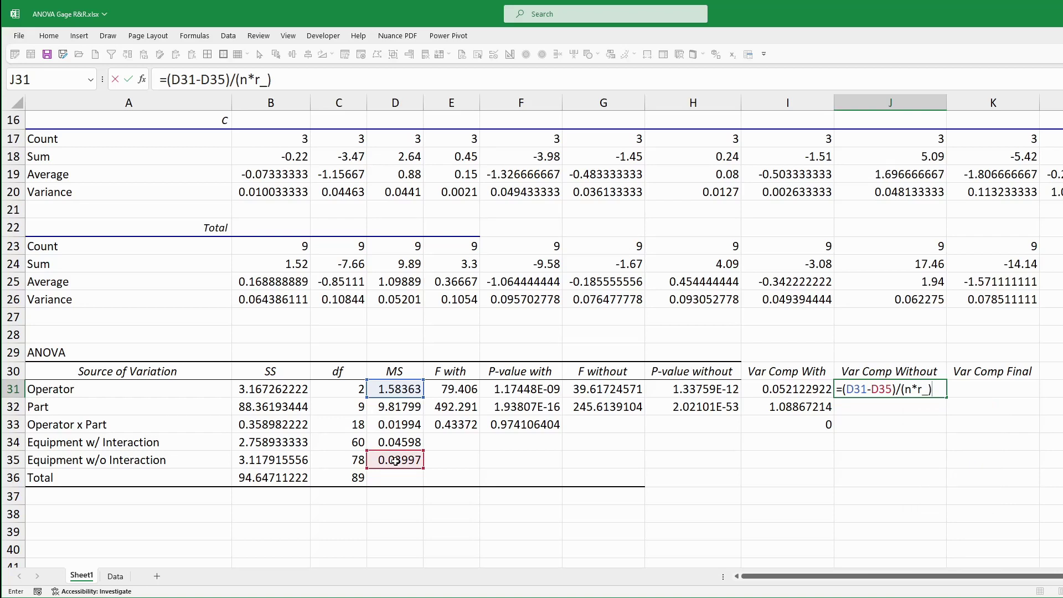
pyautogui.press('Return')
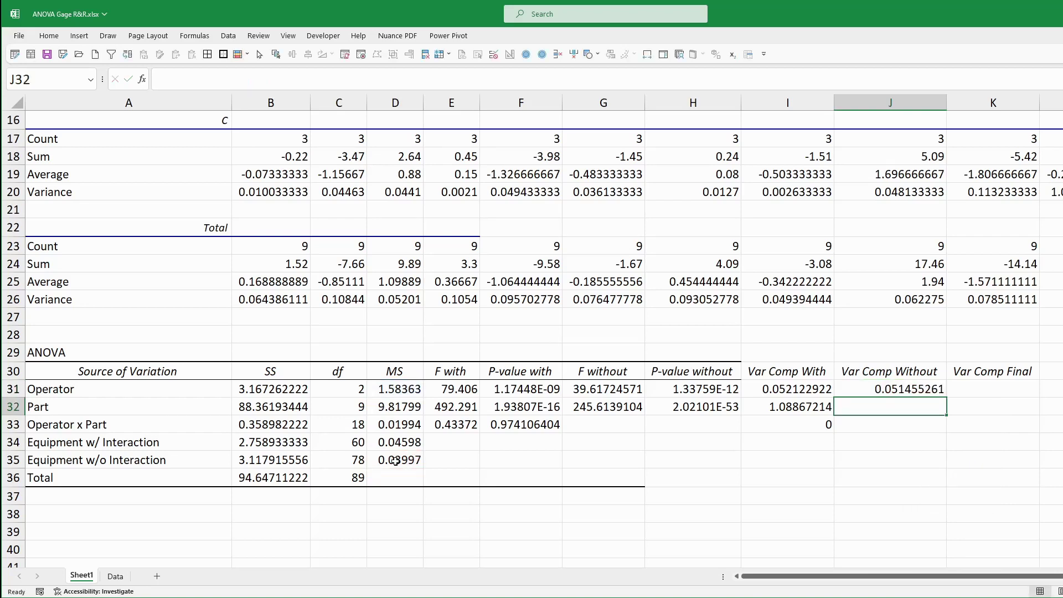
# Step: Enter =(D32-D35)/(k*r) in J32 for Part (1.086446604) and 0 for Operator x Part
pyautogui.write('=')
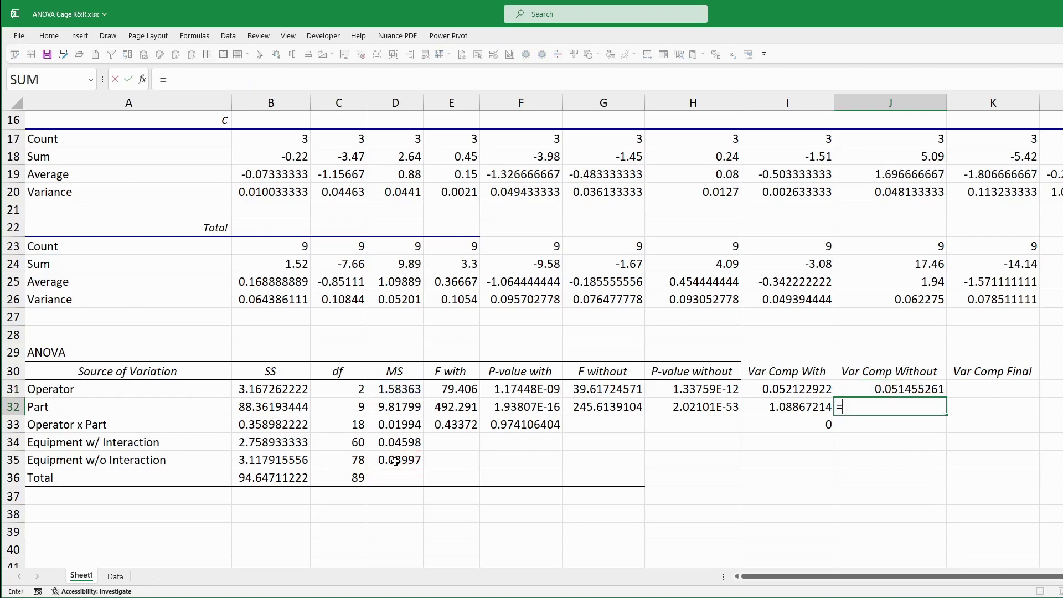
pyautogui.write('(')
pyautogui.click(389, 409)
pyautogui.write('-')
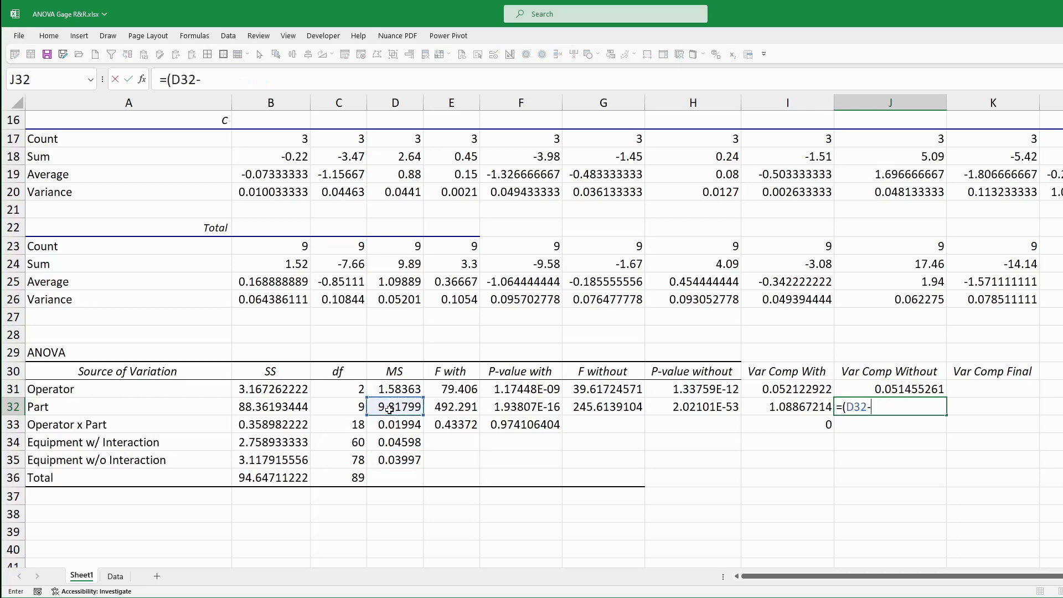
pyautogui.click(397, 460)
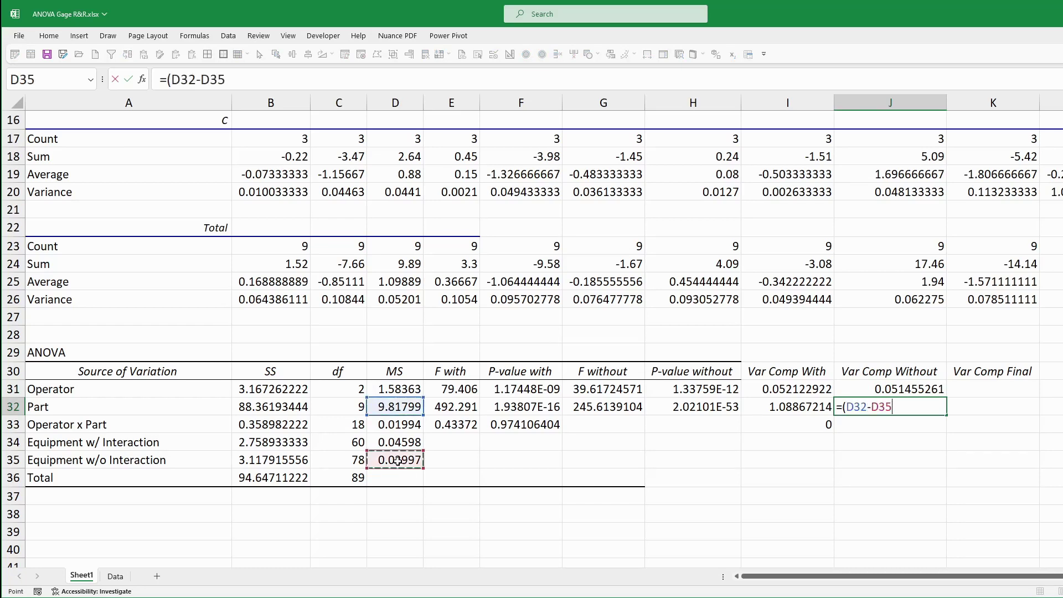
pyautogui.write(')')
pyautogui.write('/')
pyautogui.write('(k')
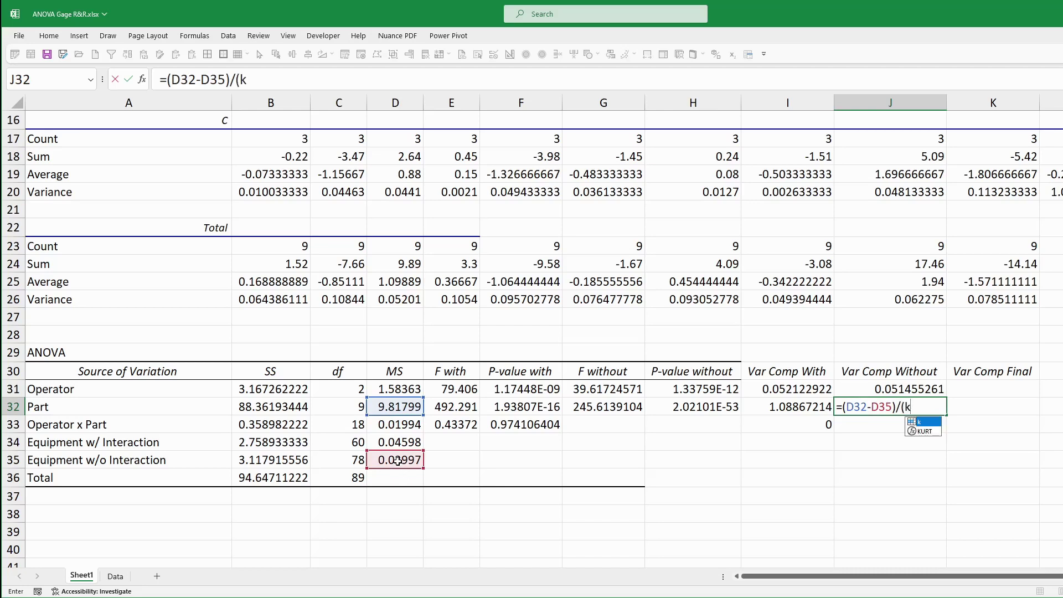
pyautogui.write('*r)')
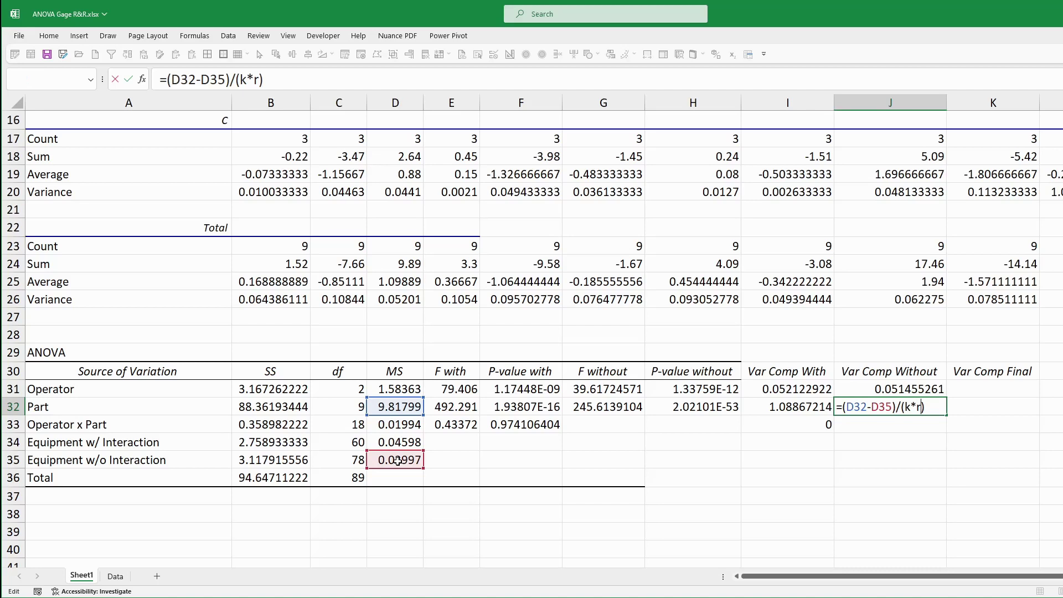
pyautogui.press('Return')
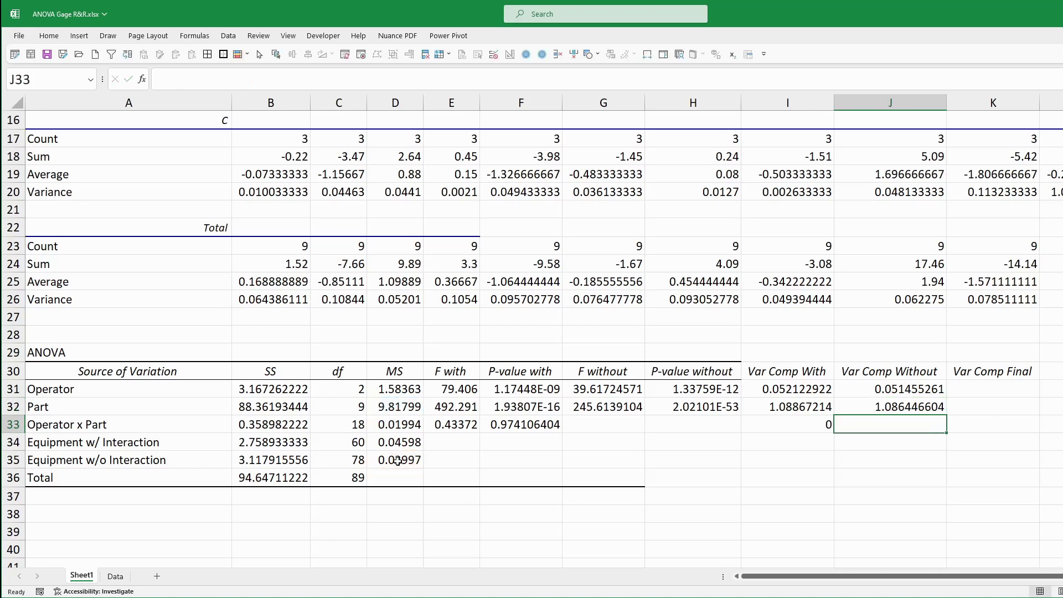
pyautogui.write('0')
pyautogui.press('Return')
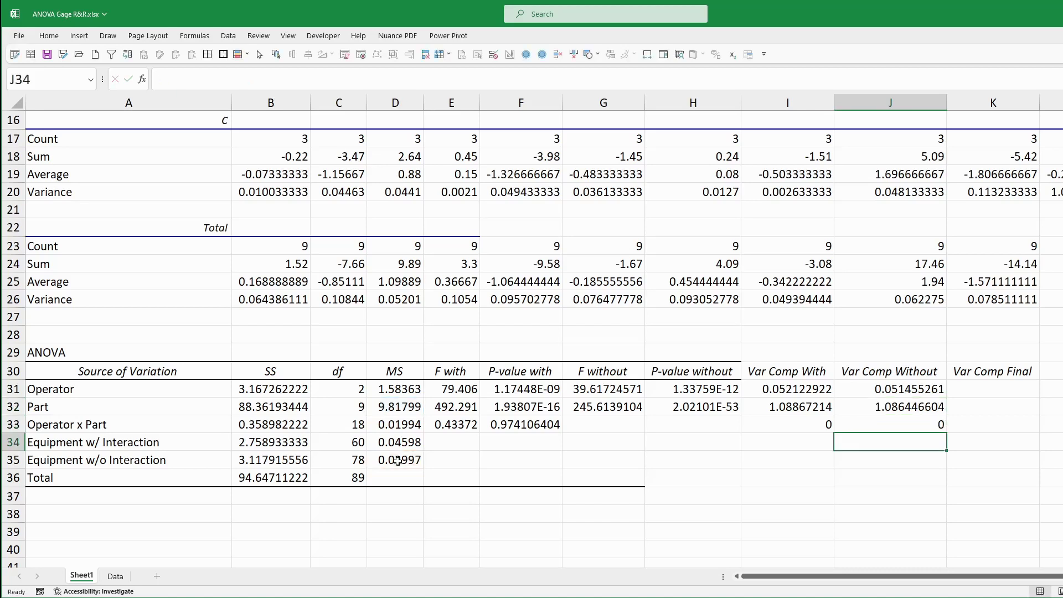
# Step: Set the equipment components to =D34 in I34 (0.045982222) and =D35 in J35 (0.039973276)
pyautogui.click(744, 445)
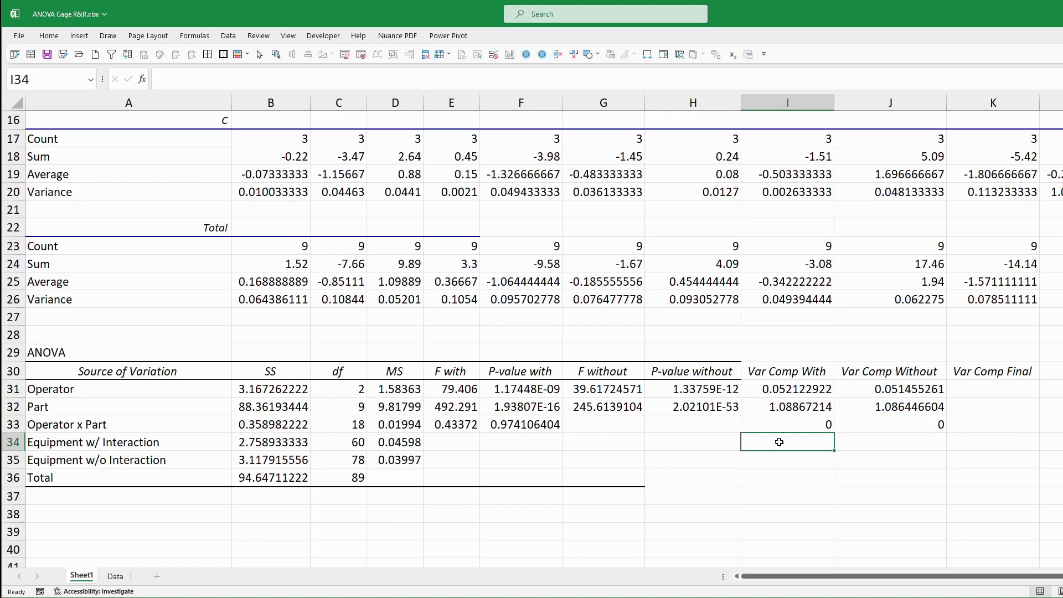
pyautogui.write('=')
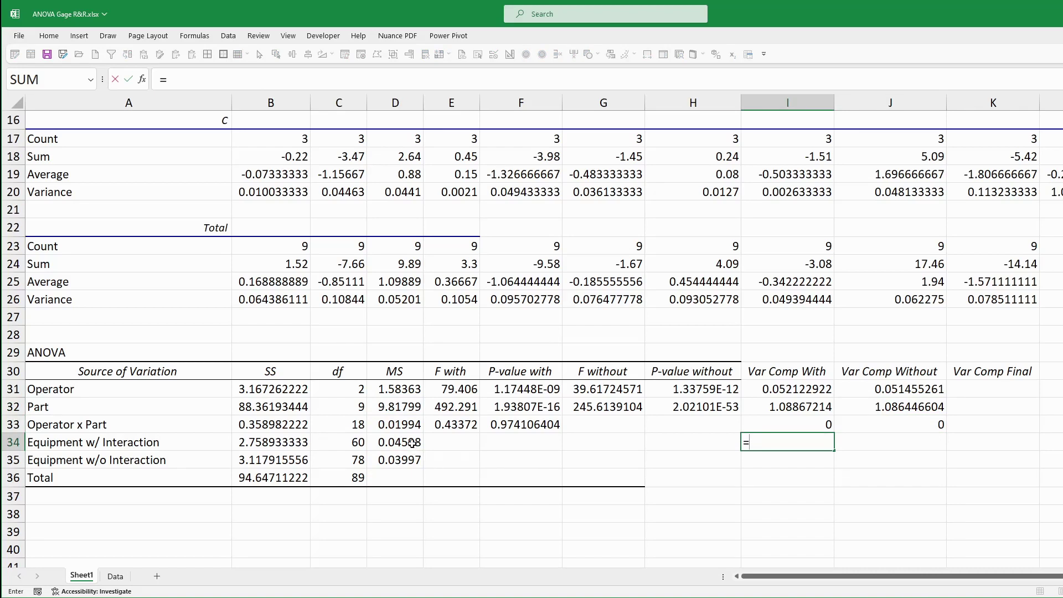
pyautogui.click(412, 443)
pyautogui.press('Return')
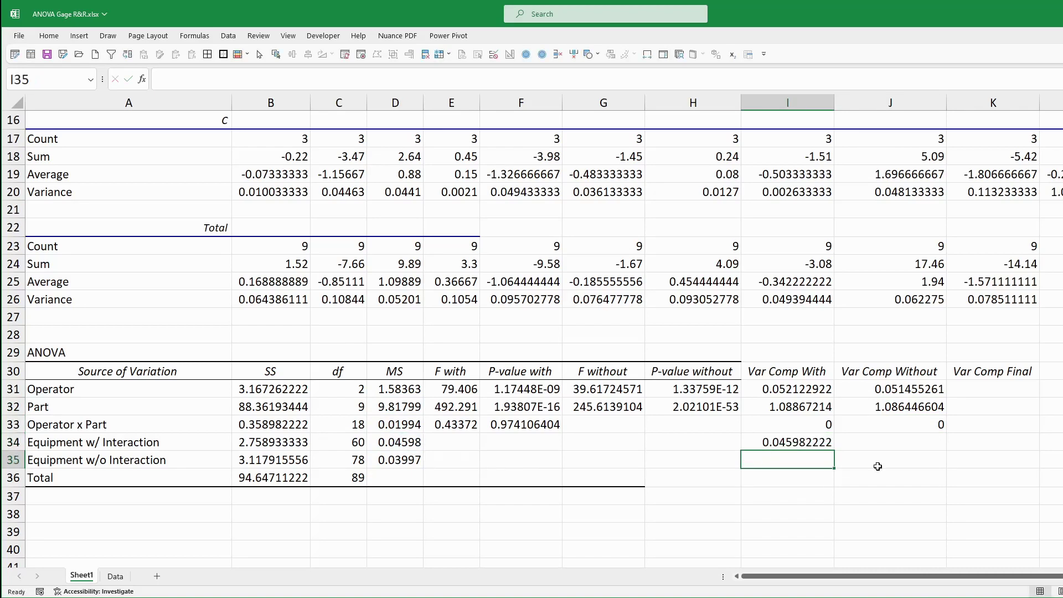
pyautogui.click(878, 464)
pyautogui.write('=')
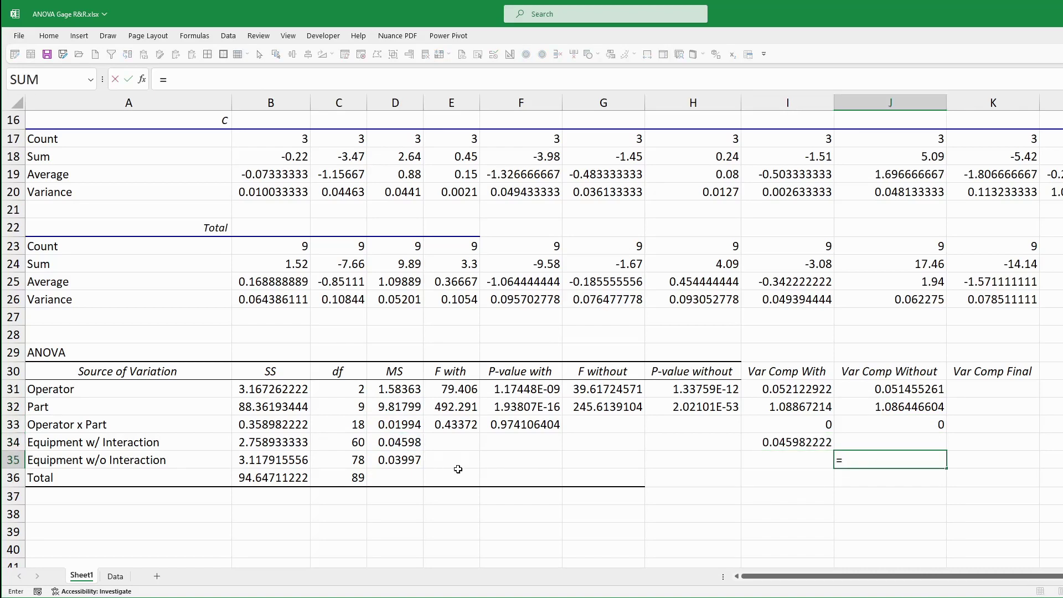
pyautogui.click(406, 461)
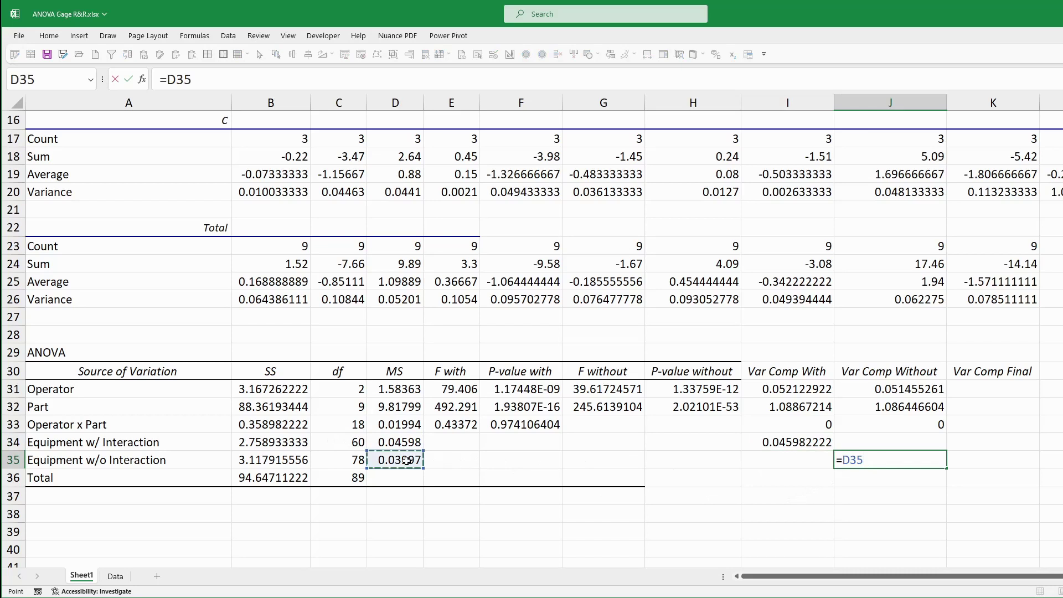
pyautogui.press('Return')
# Step: Total Var Comp With with =SUM(I31:I35) and copy it across for the Without total
pyautogui.press('Left')
pyautogui.write('=sum(')
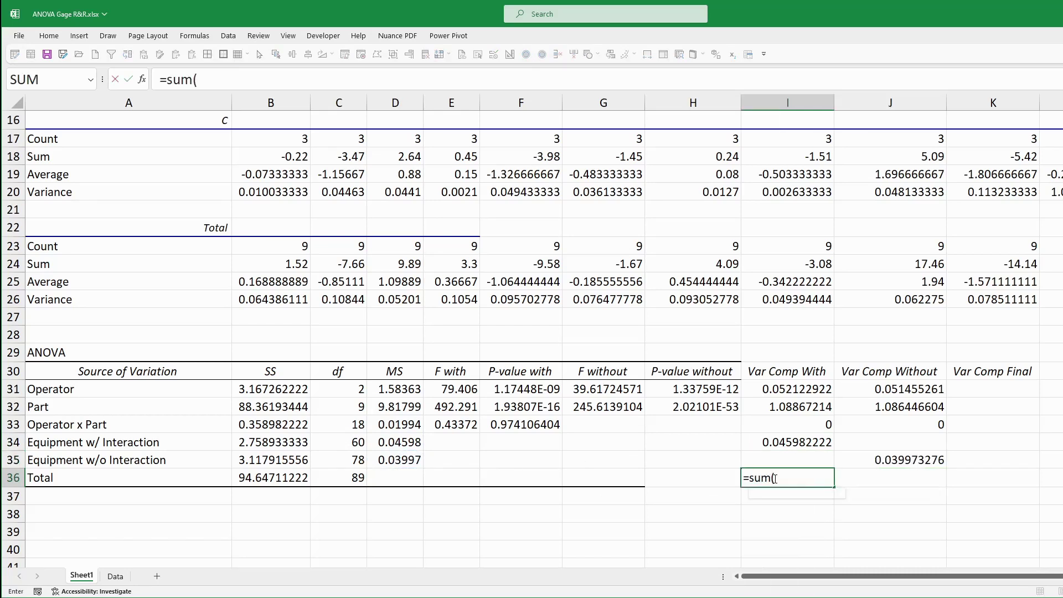
pyautogui.moveTo(780, 389); pyautogui.dragTo(778, 451)
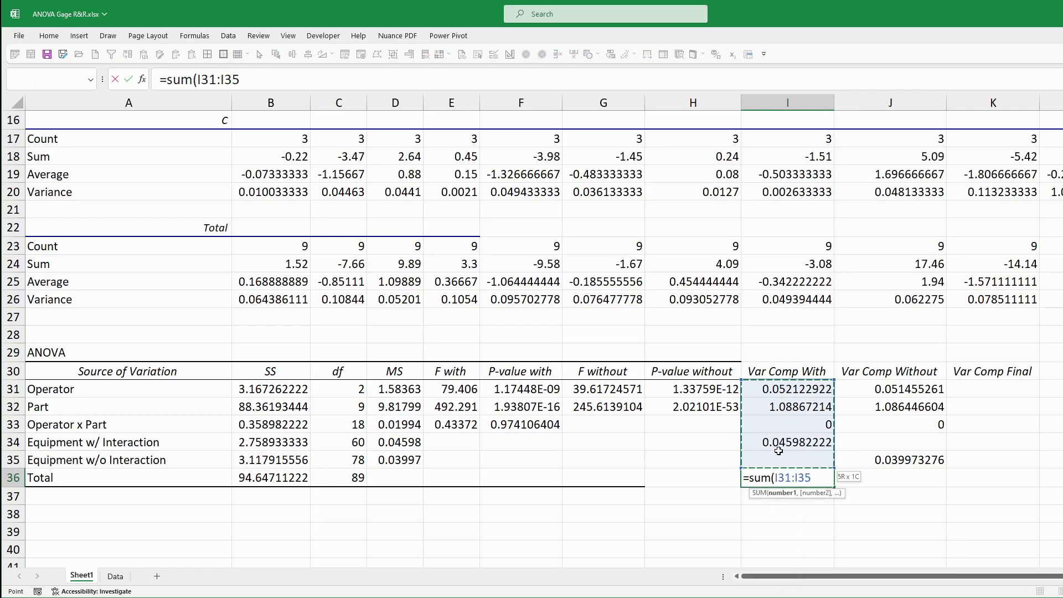
pyautogui.write(')')
pyautogui.press('Return')
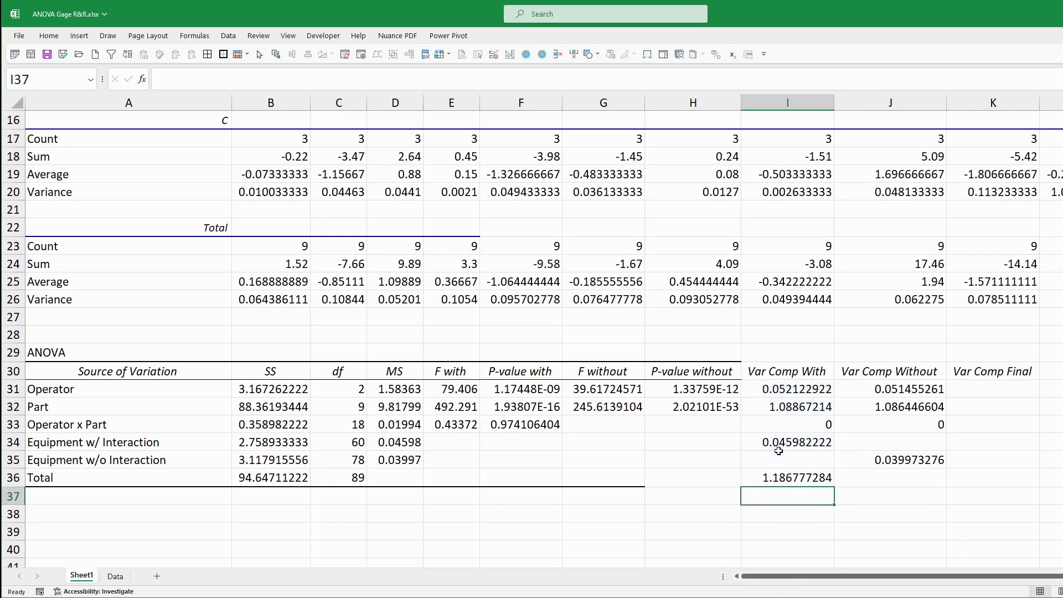
pyautogui.press('Up')
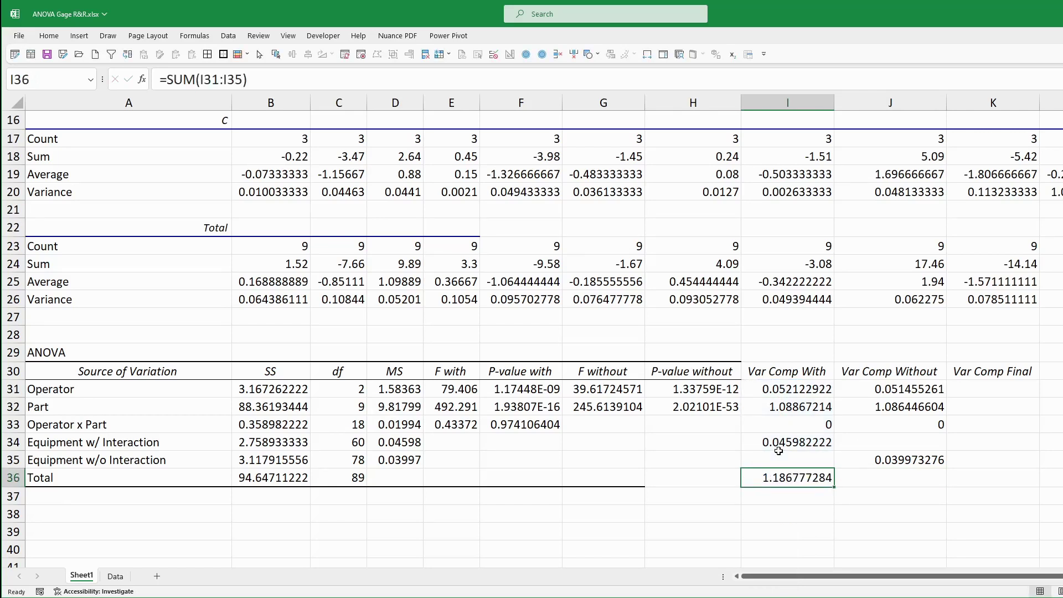
pyautogui.hotkey('ctrl', 'c')
pyautogui.press('Right')
pyautogui.hotkey('ctrl', 'v')
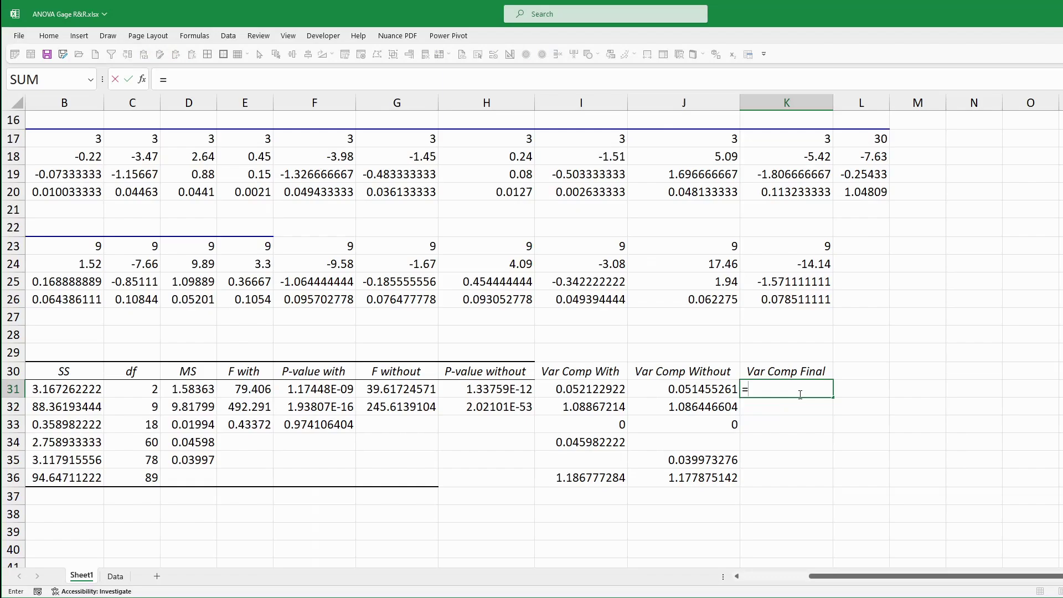
# Step: Build =IF(F33<alpha,I31,J31) in K31 to choose the With or Without value
pyautogui.write('i')
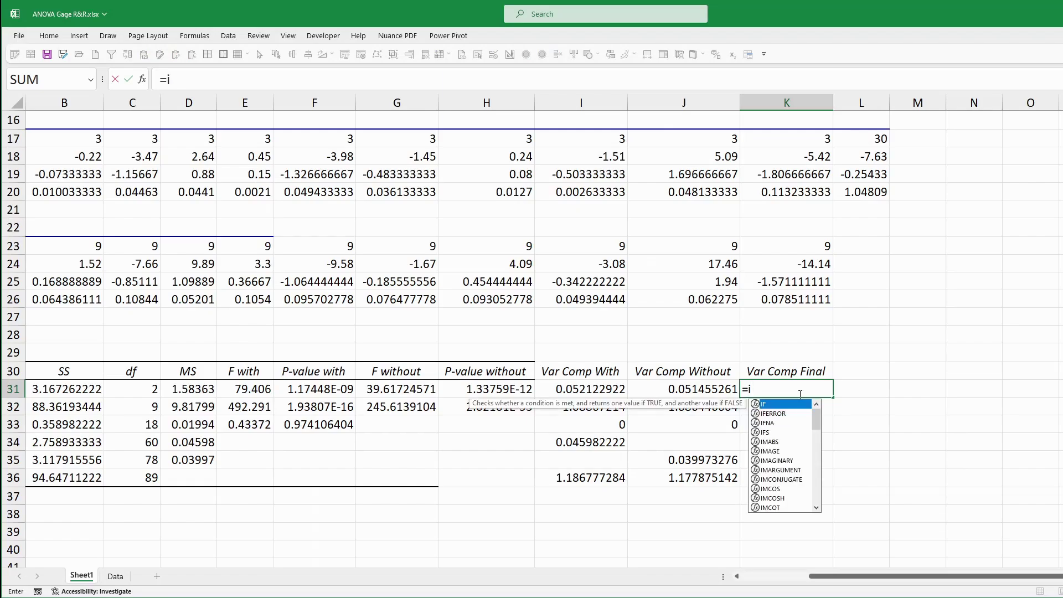
pyautogui.write('f(')
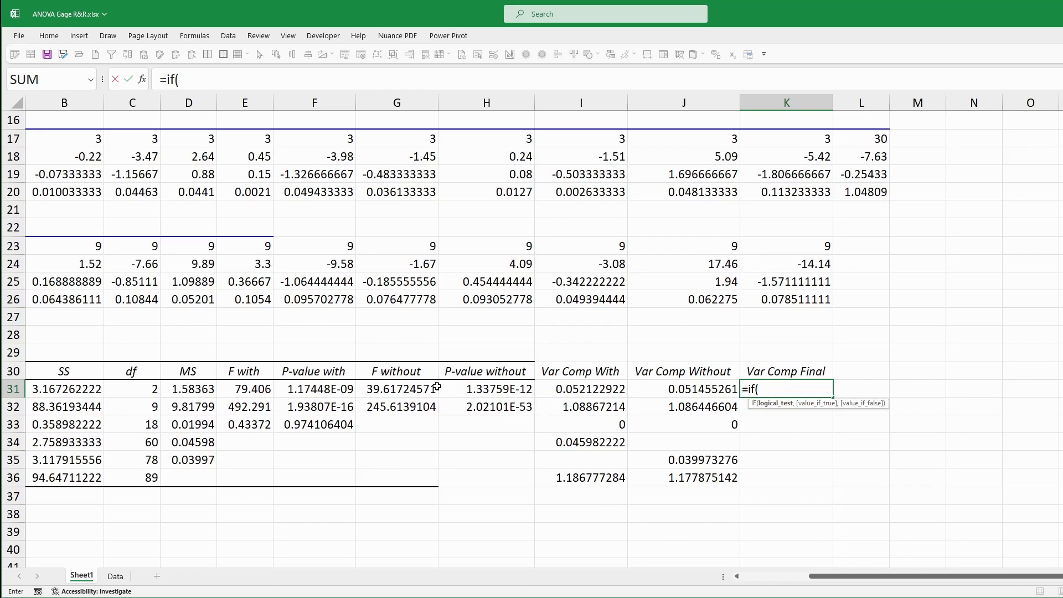
pyautogui.click(319, 423)
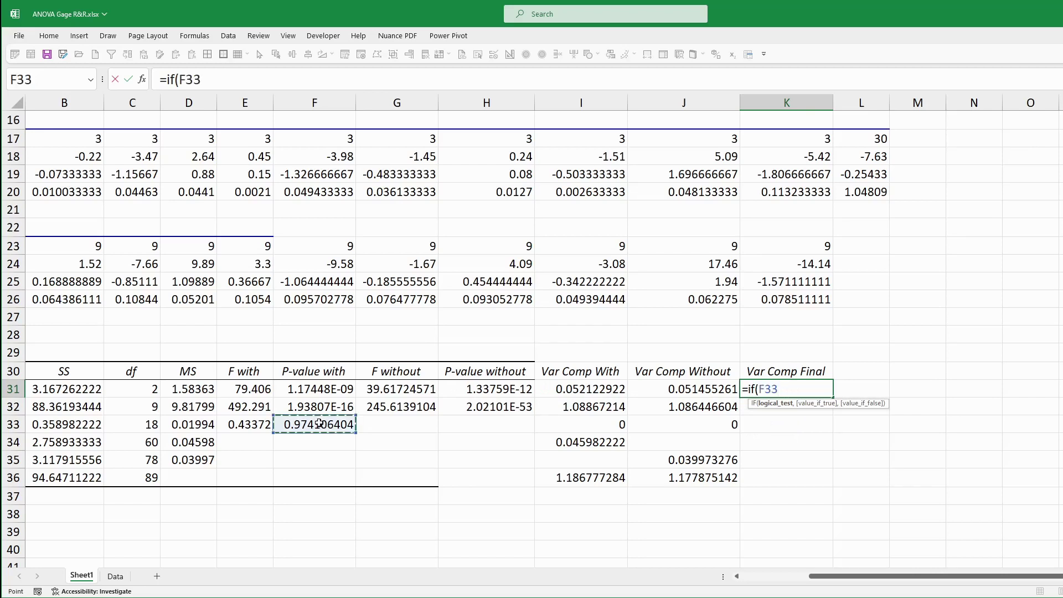
pyautogui.write('<al')
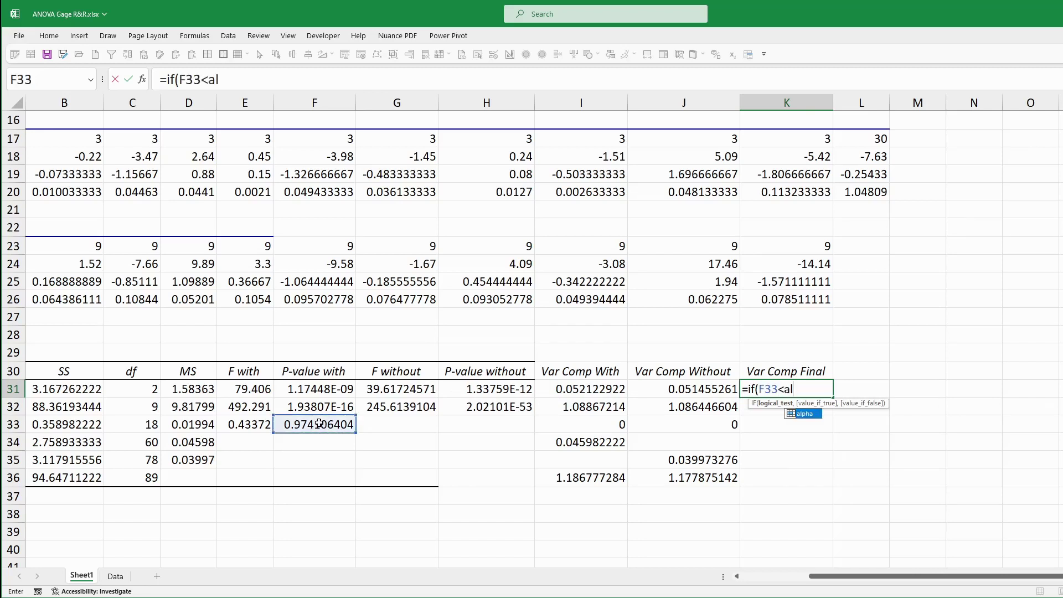
pyautogui.doubleClick(801, 413)
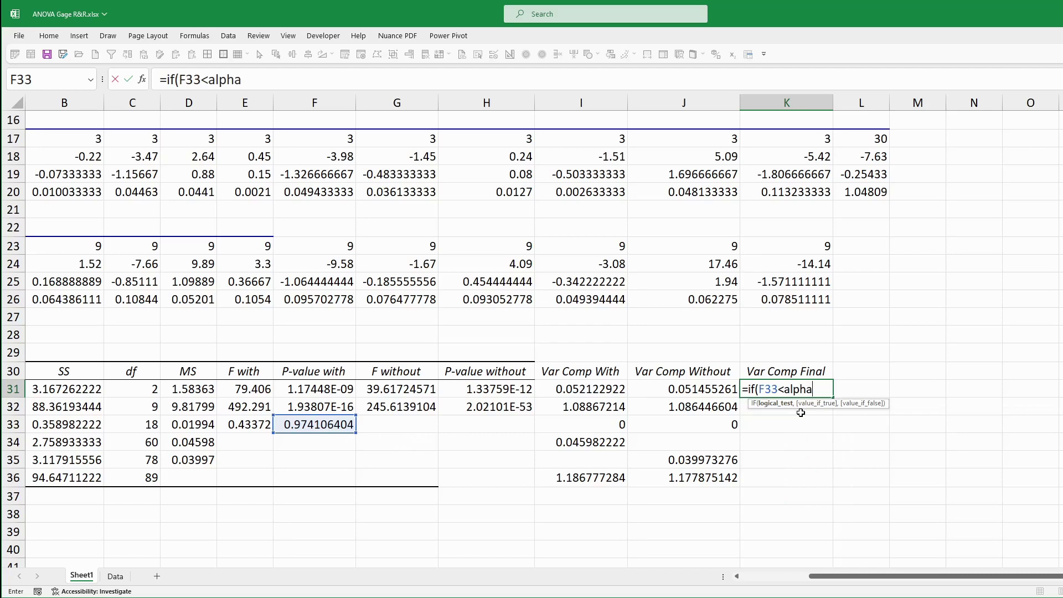
pyautogui.write(',')
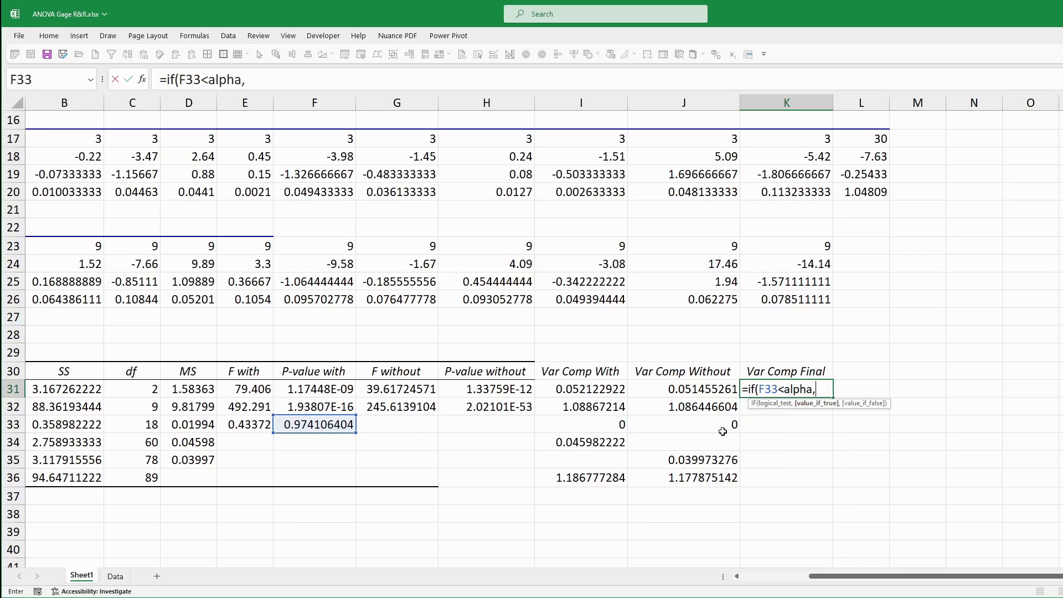
pyautogui.click(594, 388)
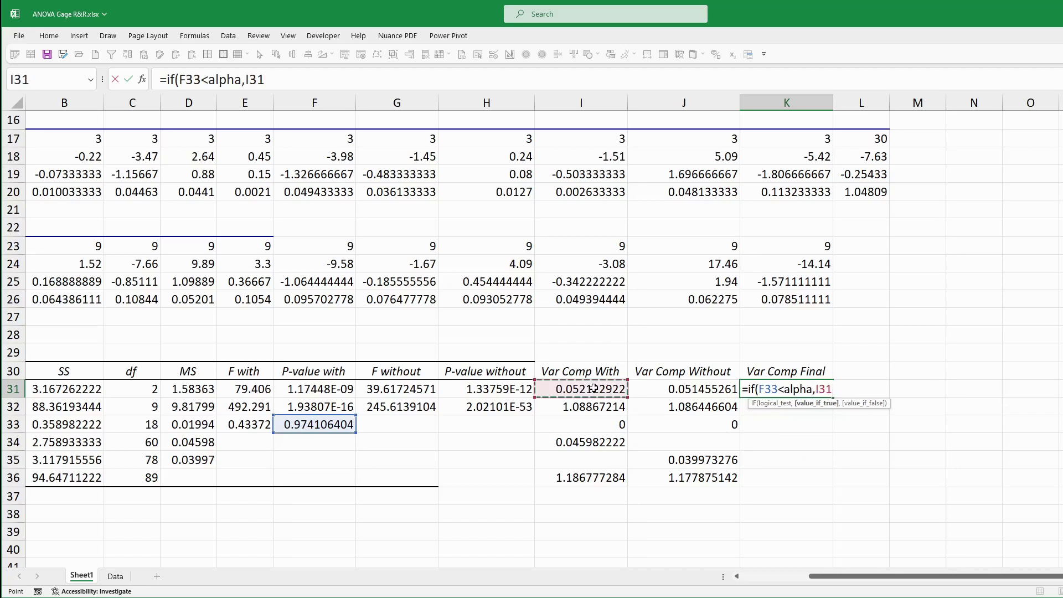
pyautogui.write(',')
pyautogui.click(663, 385)
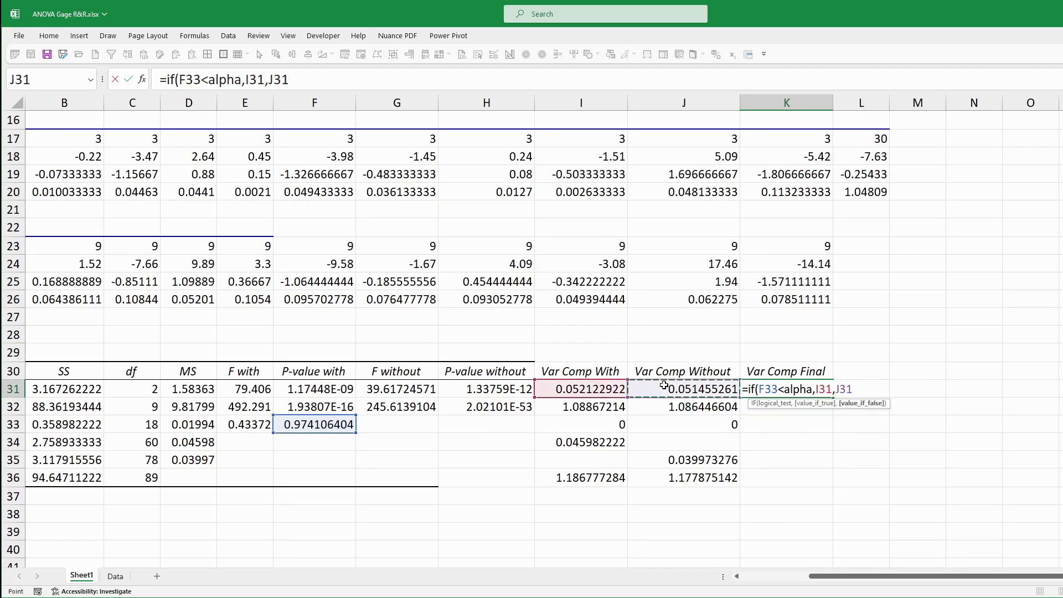
pyautogui.write(')')
# Step: Fill the IF formula down to K36 and fix the equipment row to use I34 and J35
pyautogui.press('Return')
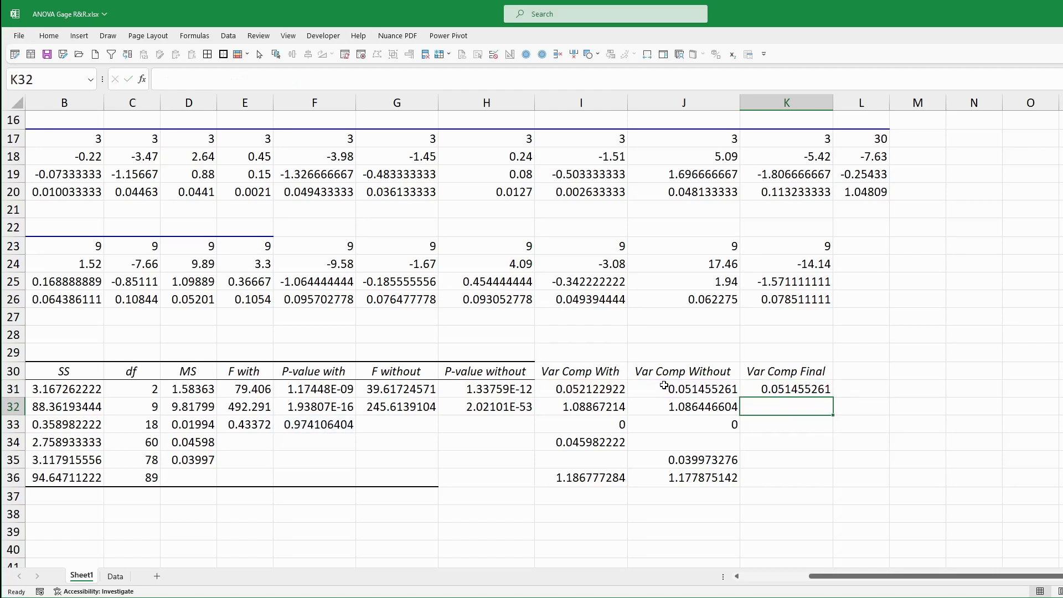
pyautogui.press('Return')
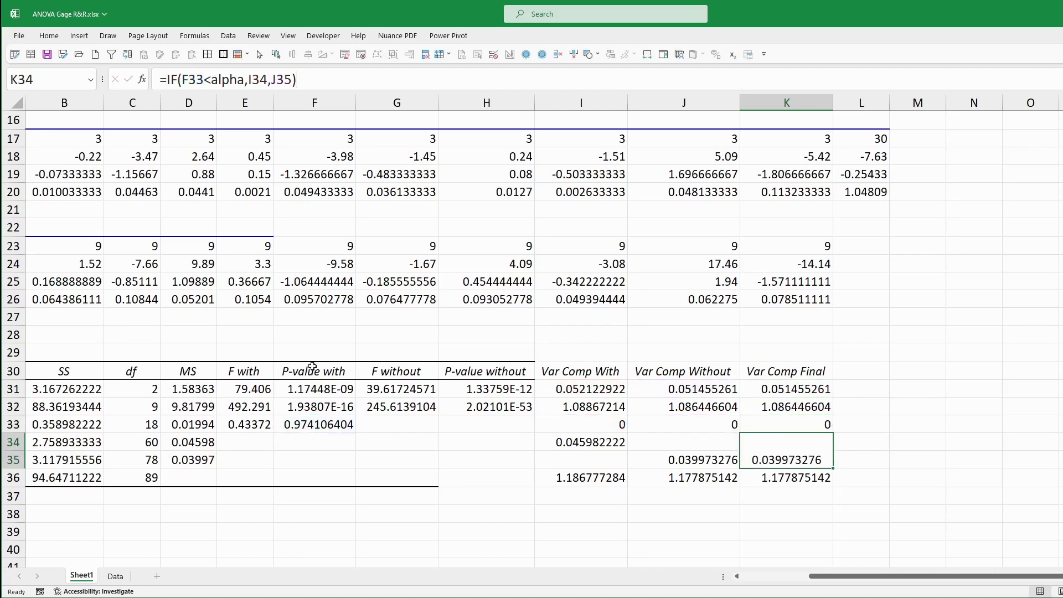
pyautogui.click(309, 80)
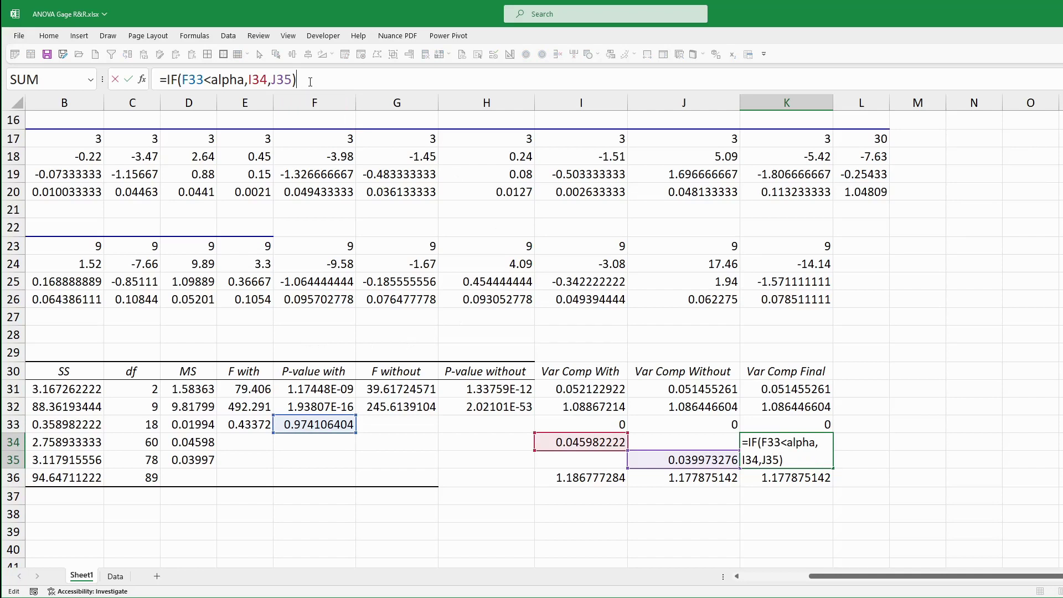
pyautogui.press('Return')
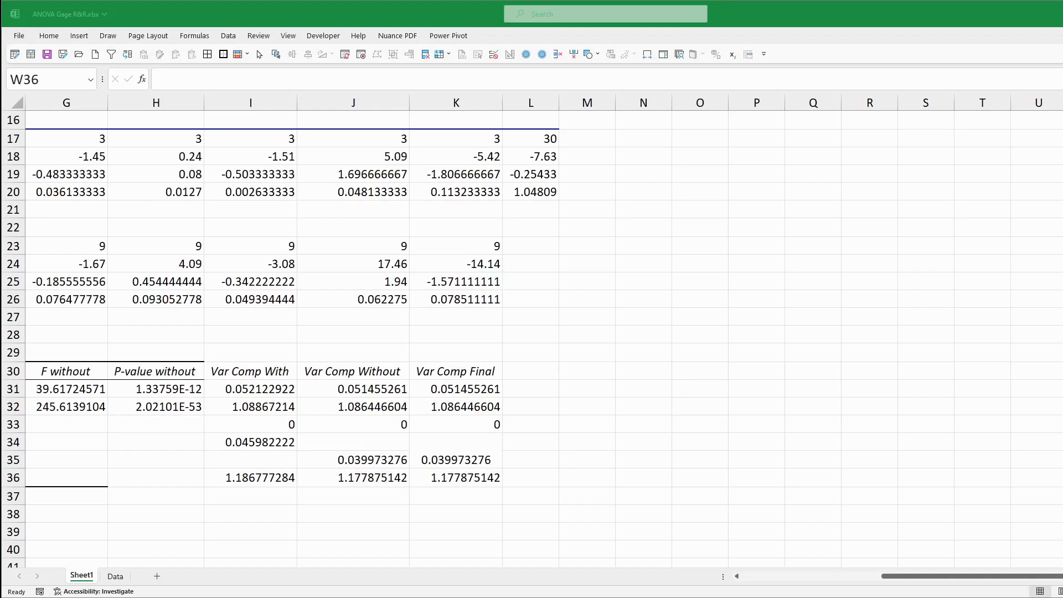
# Step: Hide columns B through J
pyautogui.click(892, 578)
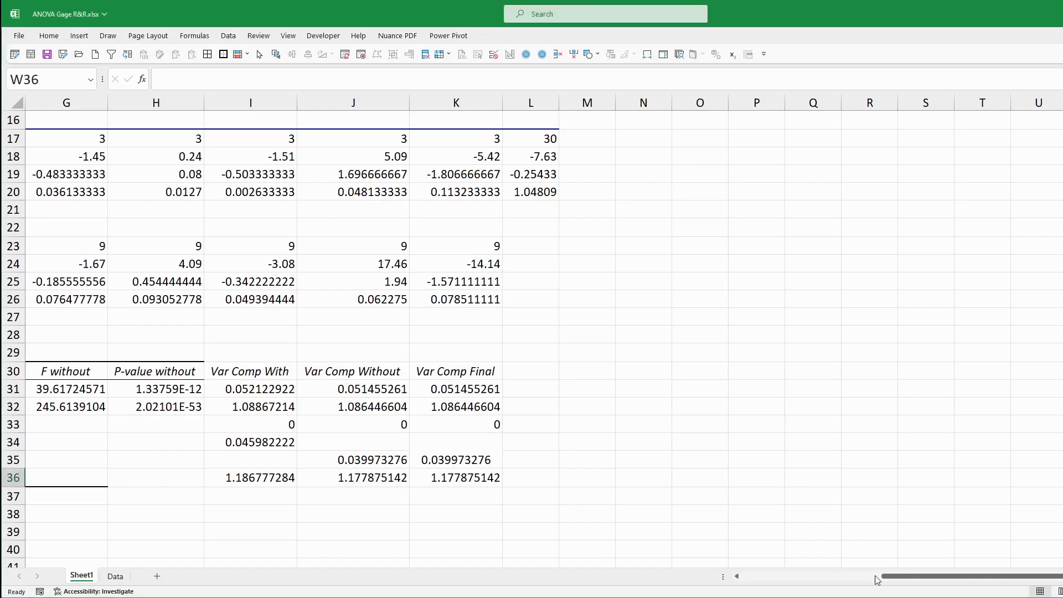
pyautogui.click(766, 579)
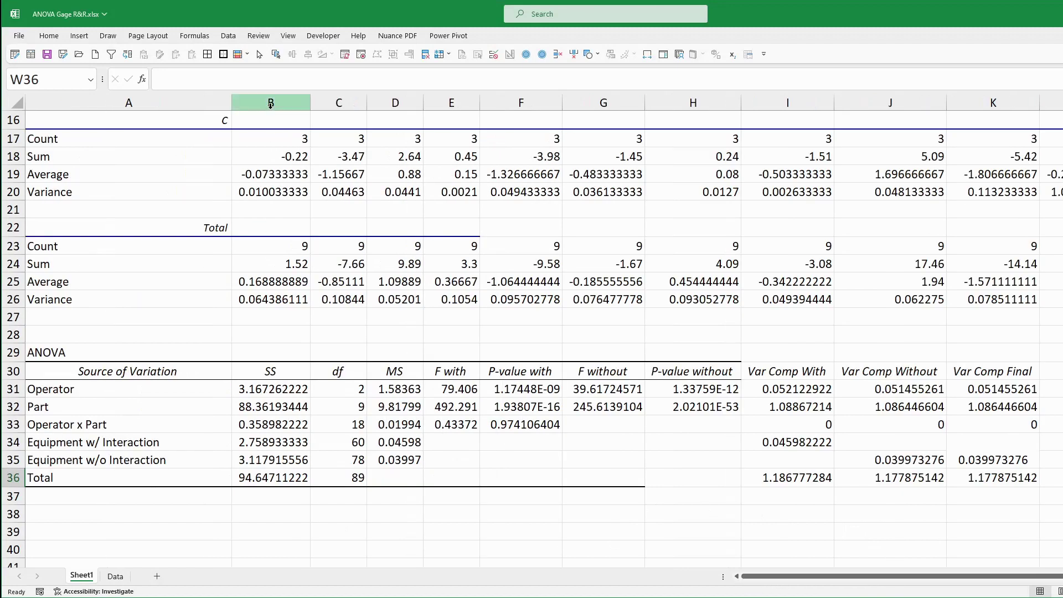
pyautogui.moveTo(270, 105)
pyautogui.mouseDown()
pyautogui.moveTo(918, 100)
pyautogui.moveTo(857, 85)
pyautogui.mouseUp()
pyautogui.rightClick(884, 106)
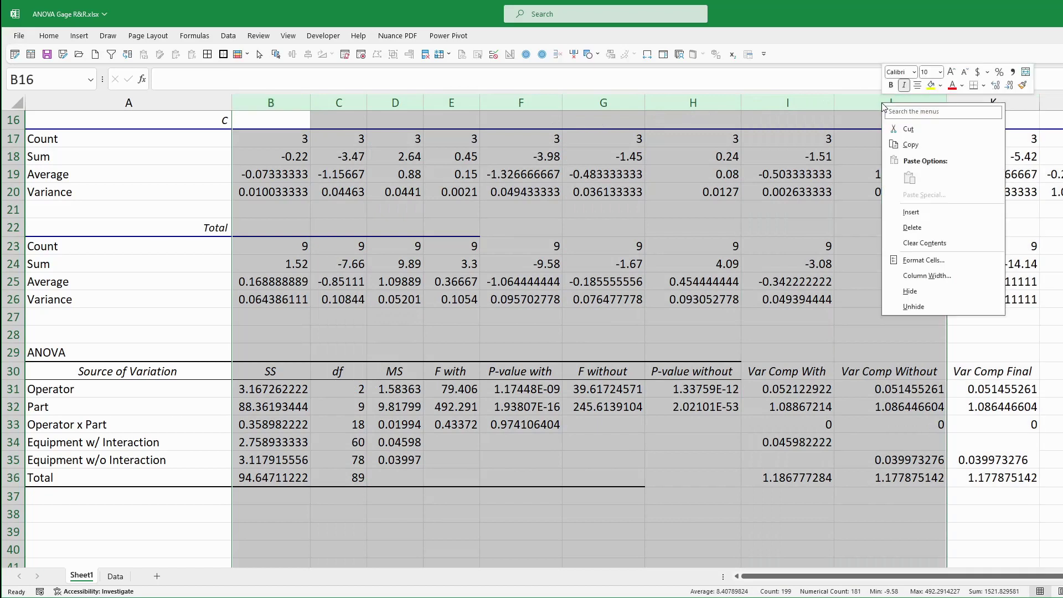
pyautogui.click(909, 291)
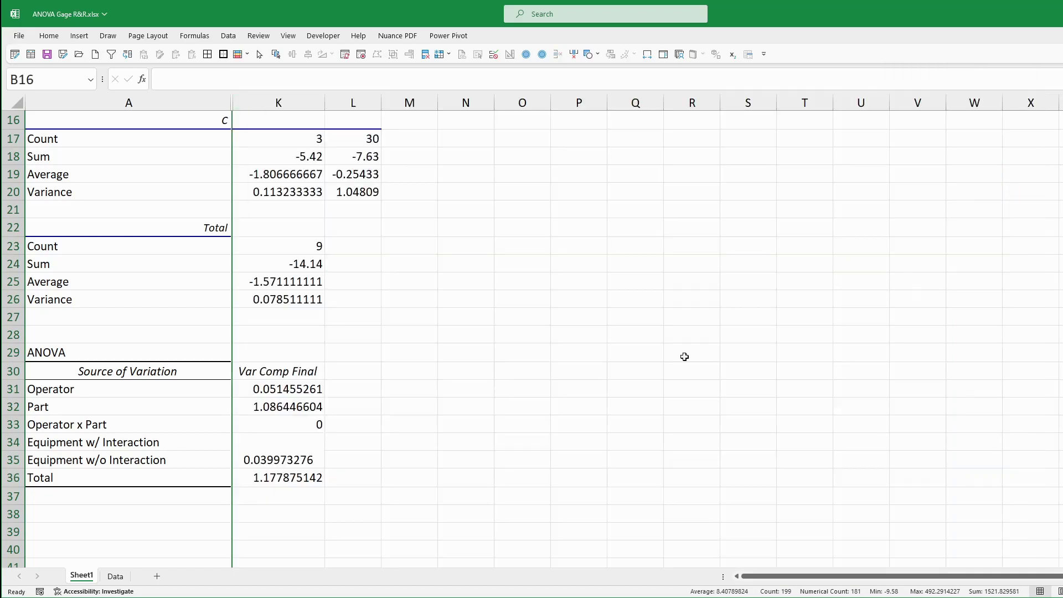
# Step: Add a bold Gage R&R title in M29 and begin the Source header below it
pyautogui.click(429, 354)
pyautogui.write('Gage R&')
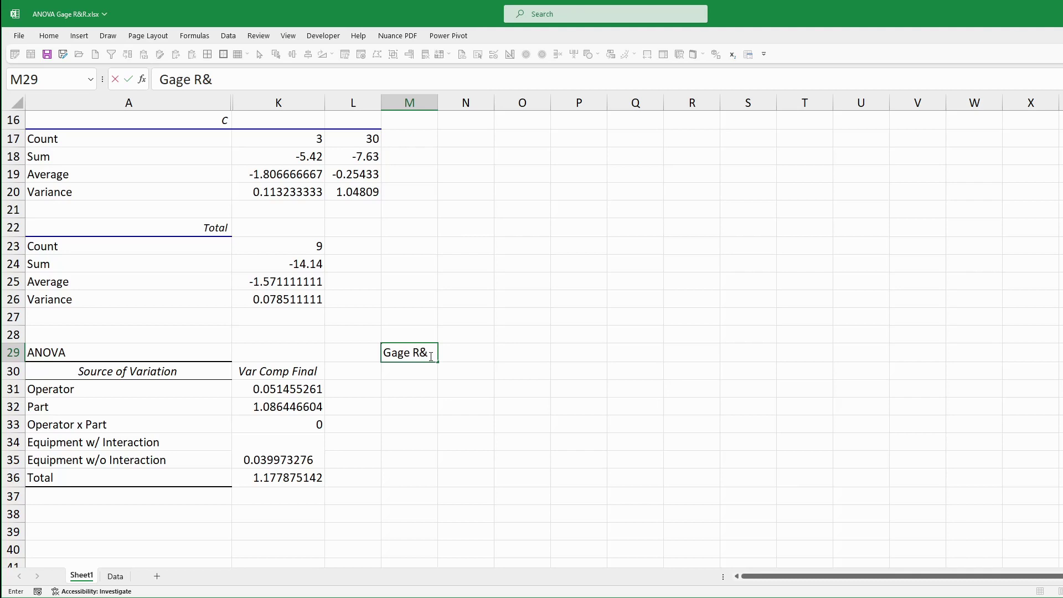
pyautogui.write('R')
pyautogui.press('Return')
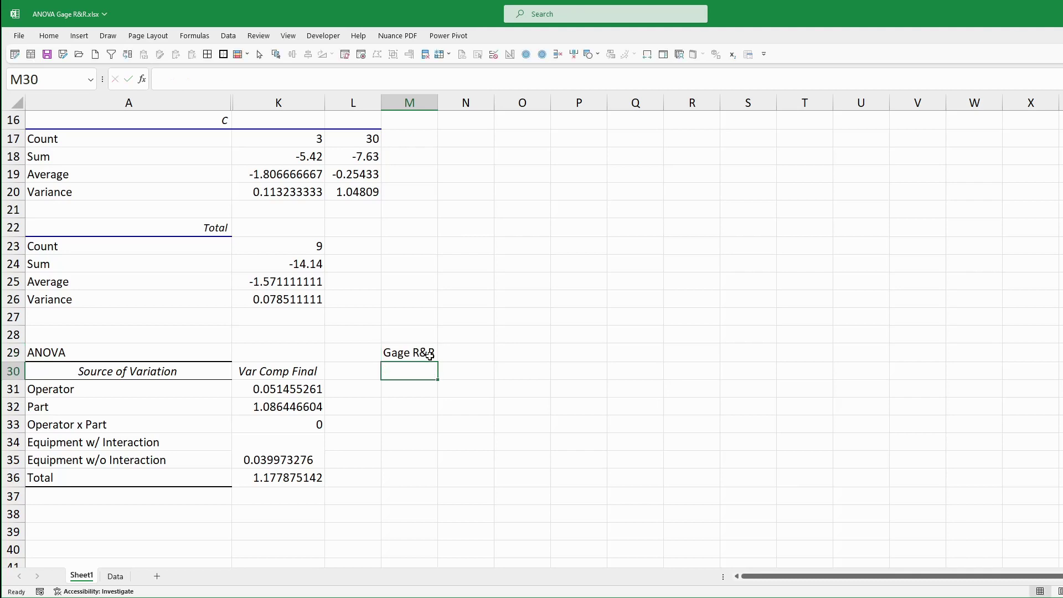
pyautogui.click(431, 357)
pyautogui.hotkey('ctrl', 'b')
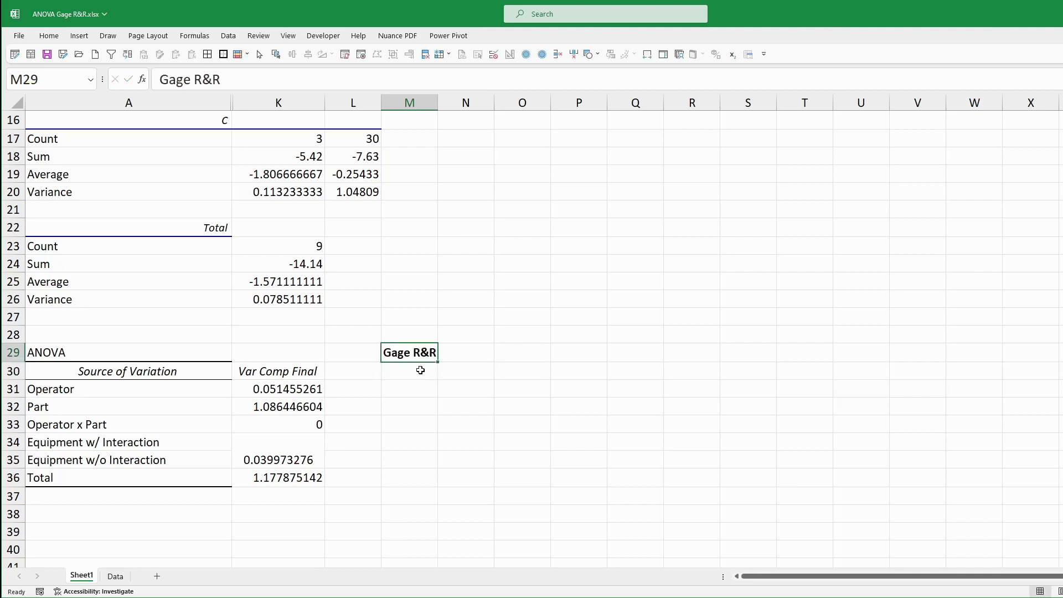
pyautogui.click(437, 375)
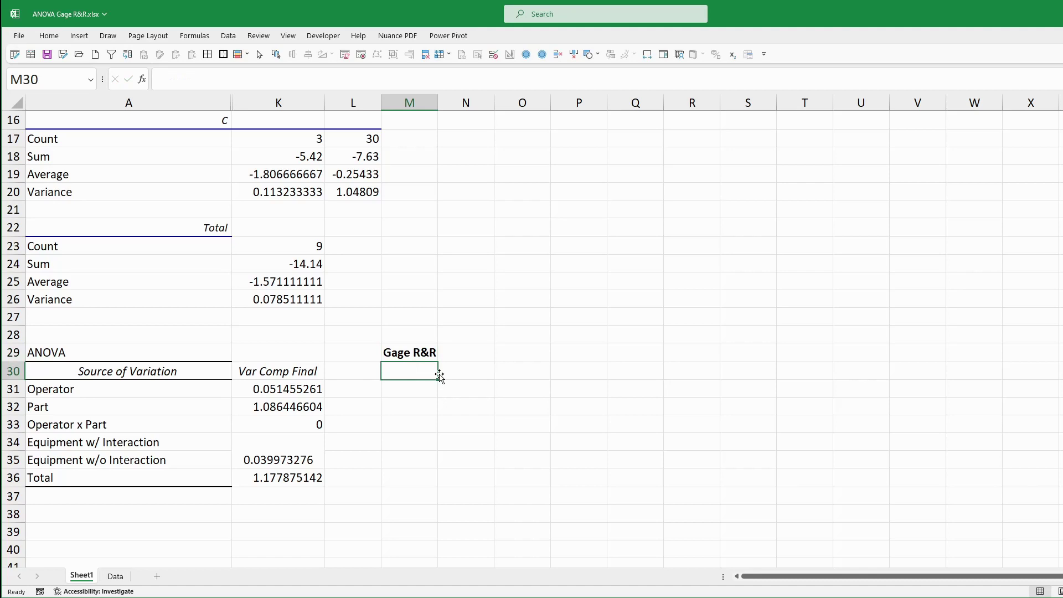
pyautogui.write('Sour')
pyautogui.write('=')
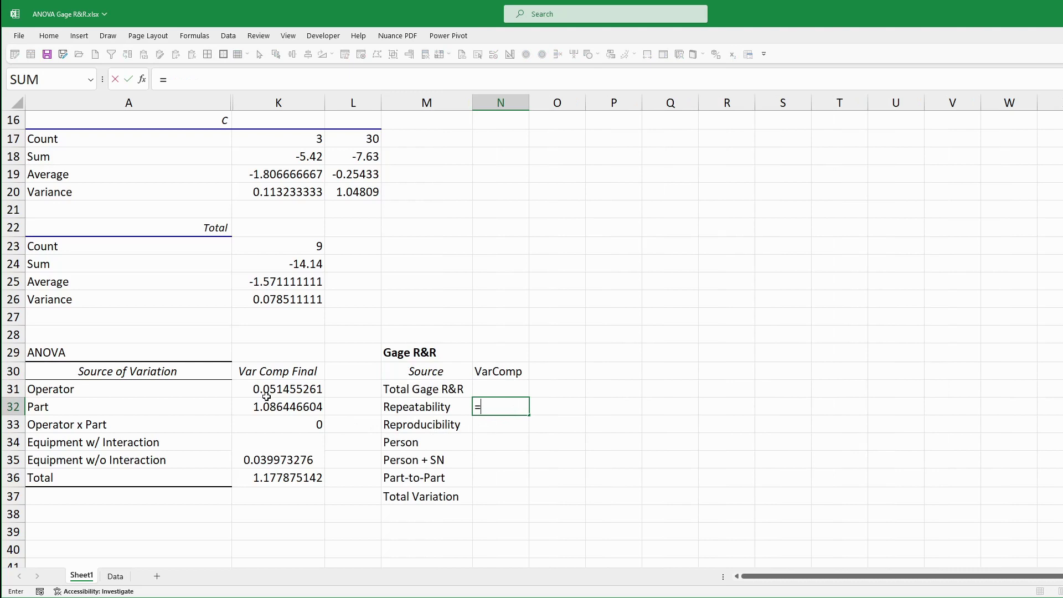
# Step: Link the Repeatability and Person VarComp cells to the equipment and operator variance components
pyautogui.click(266, 455)
pyautogui.press('Return')
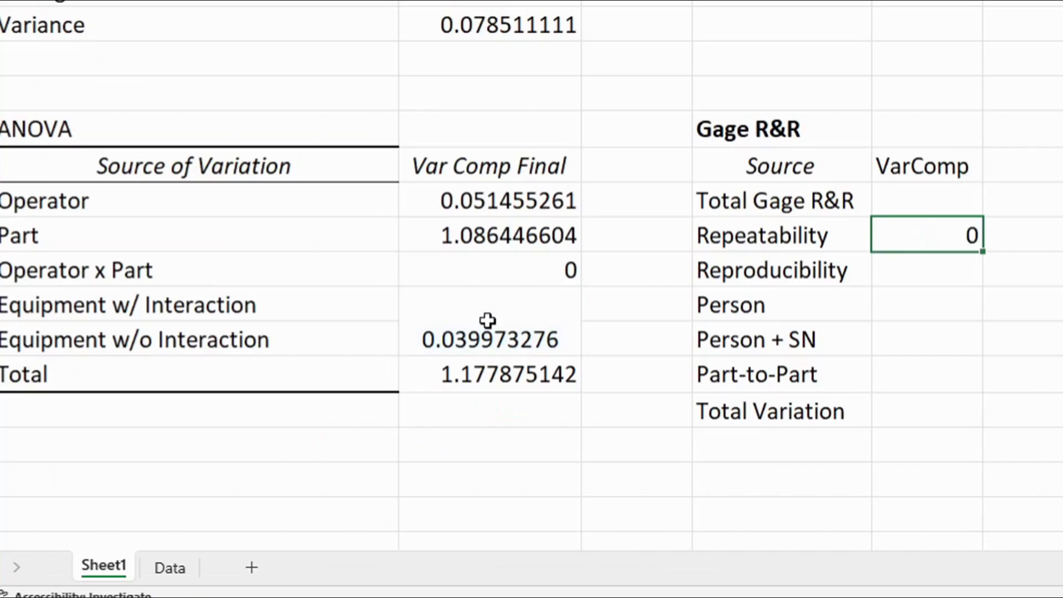
pyautogui.click(885, 311)
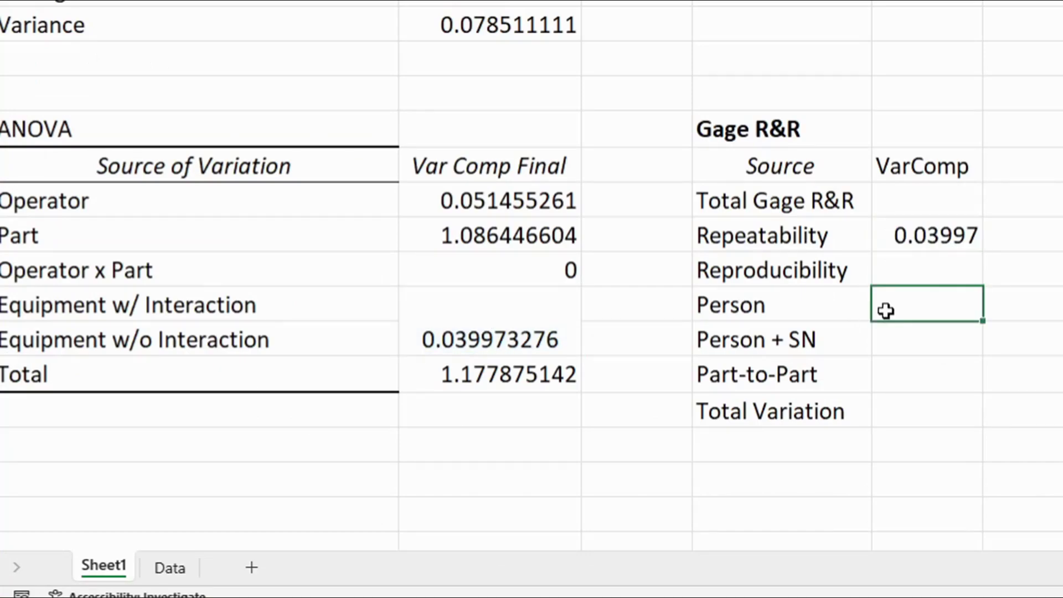
pyautogui.write('=')
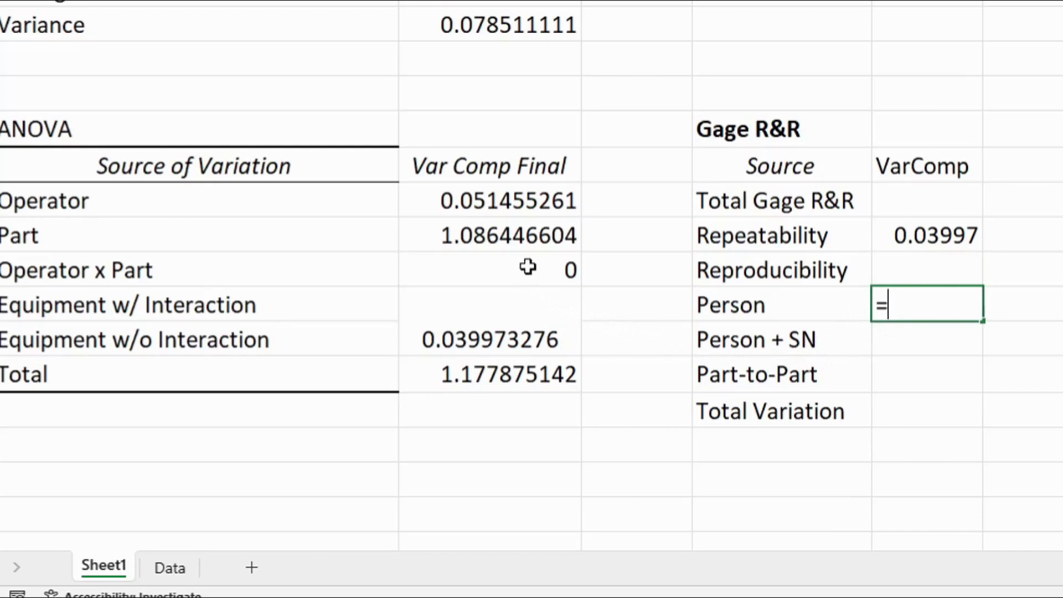
pyautogui.click(515, 203)
pyautogui.press('Return')
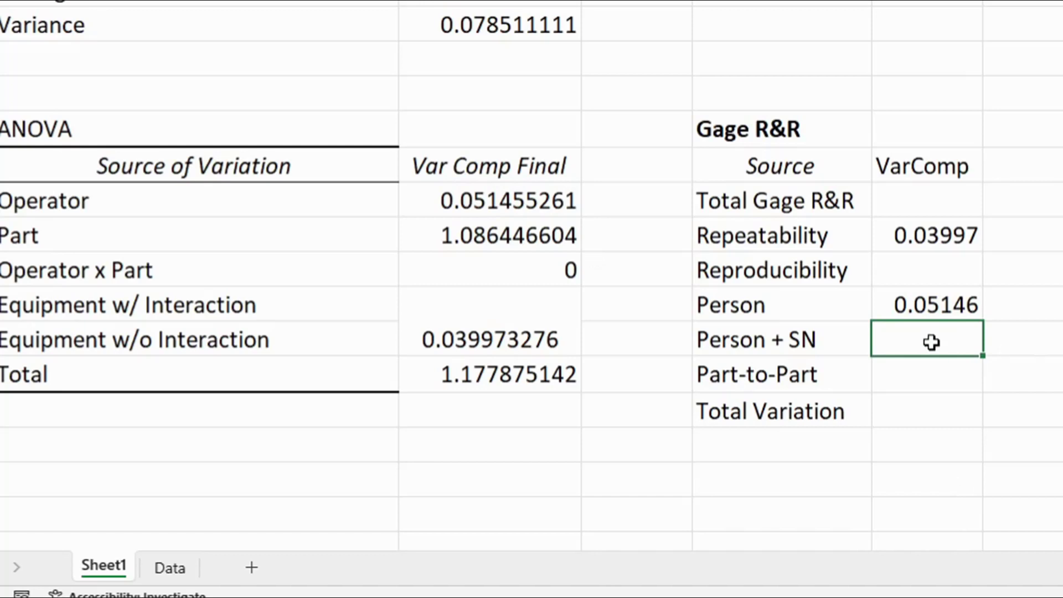
# Step: Link the Person + SN and Part-to-Part VarComp cells to the operator×part and part components
pyautogui.write('=')
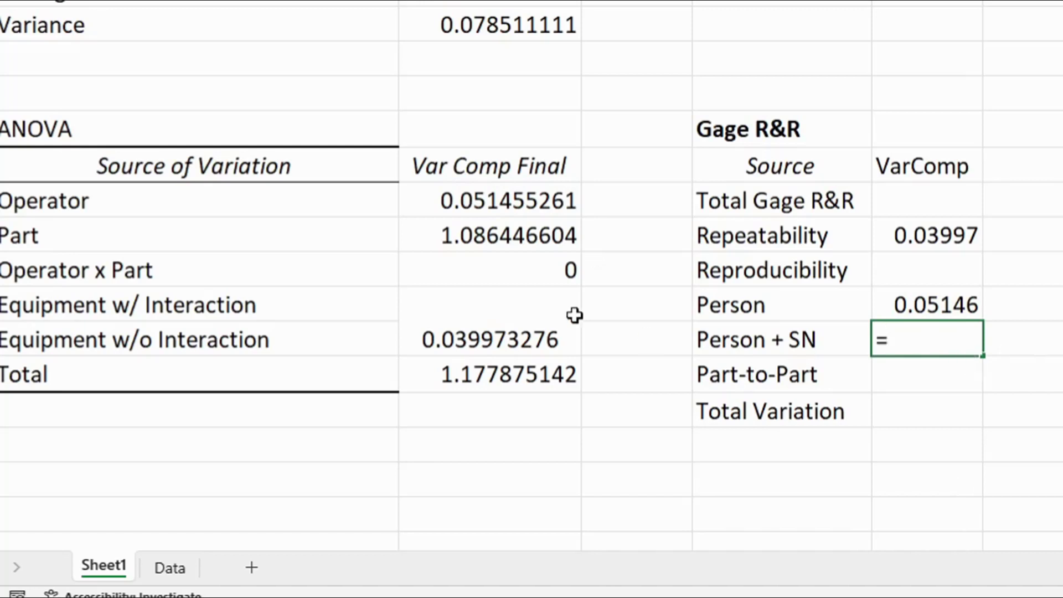
pyautogui.click(518, 271)
pyautogui.press('Return')
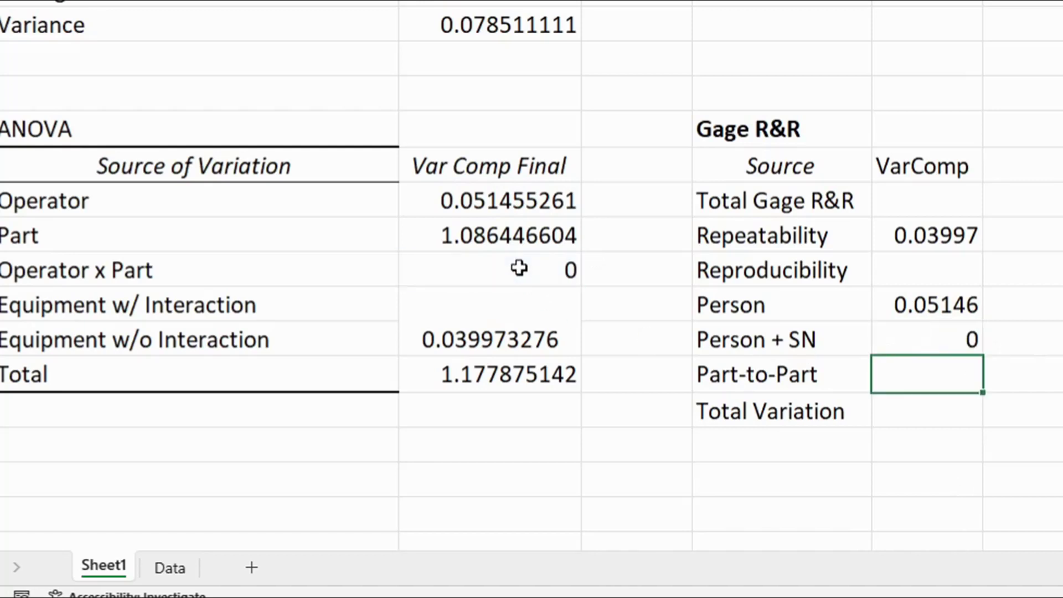
pyautogui.write('=')
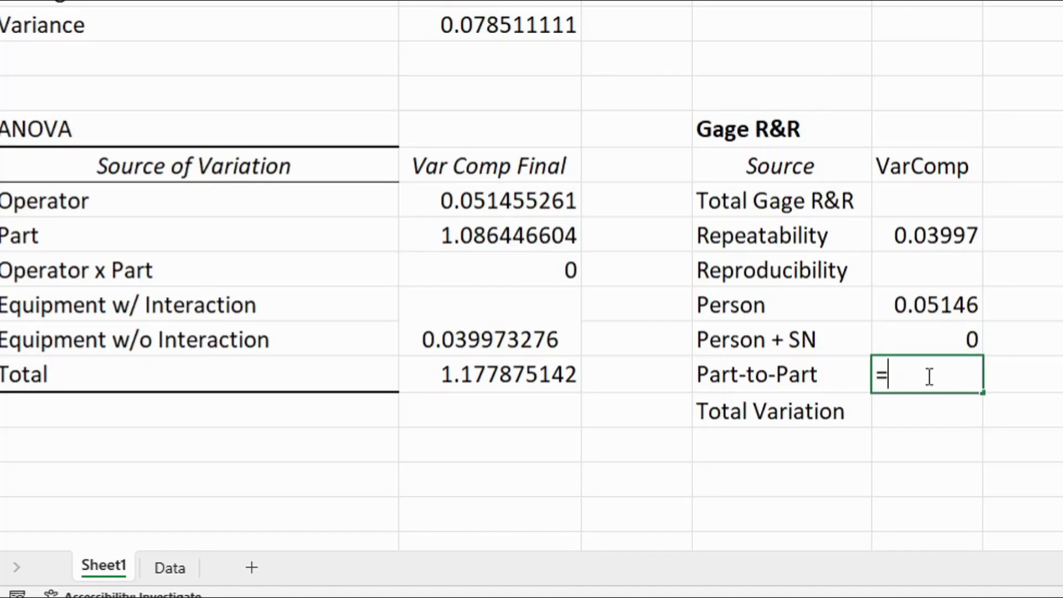
pyautogui.click(520, 232)
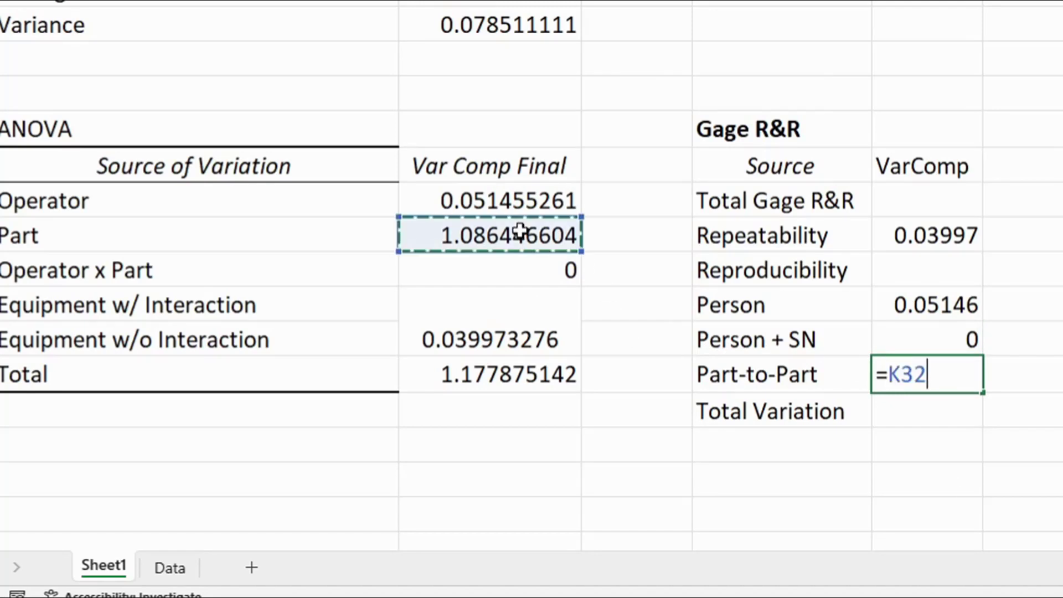
pyautogui.press('Return')
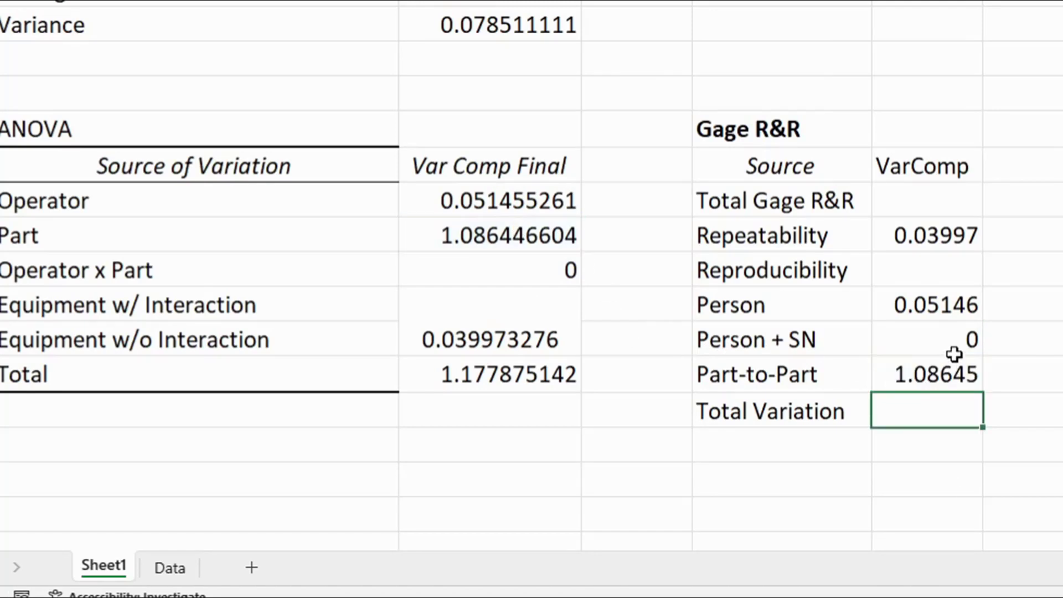
# Step: Set Reproducibility VarComp to Person plus Person + SN variance (=N34+N35)
pyautogui.click(920, 271)
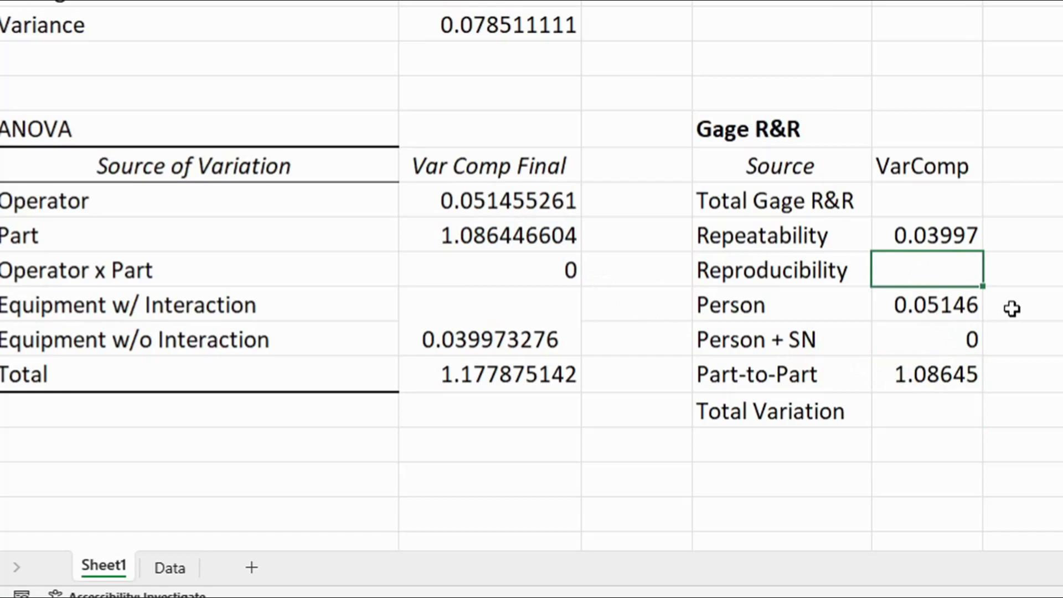
pyautogui.write('=')
pyautogui.click(934, 304)
pyautogui.write('+')
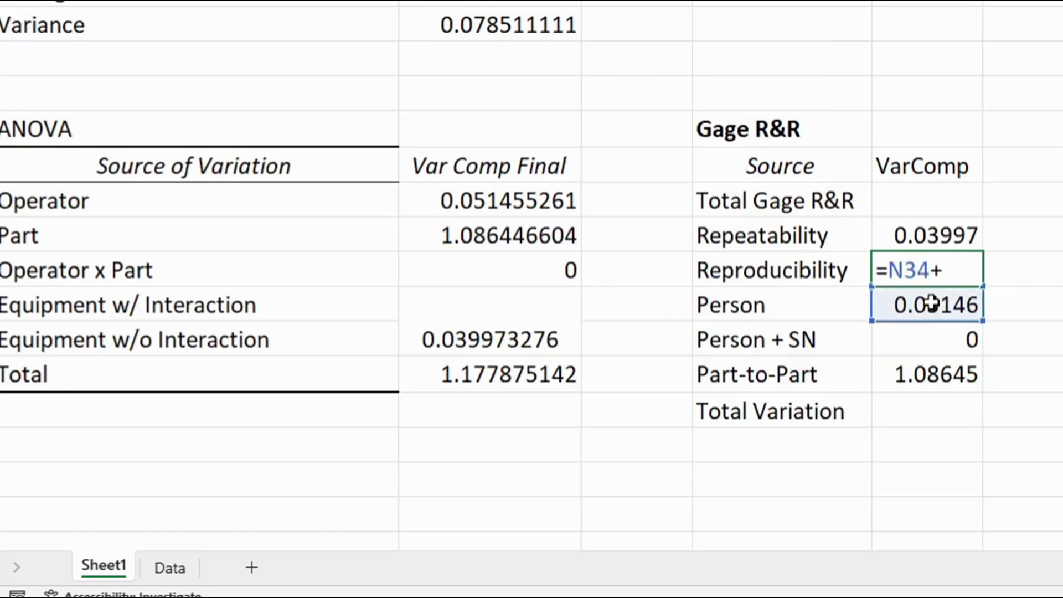
pyautogui.click(920, 340)
pyautogui.press('Return')
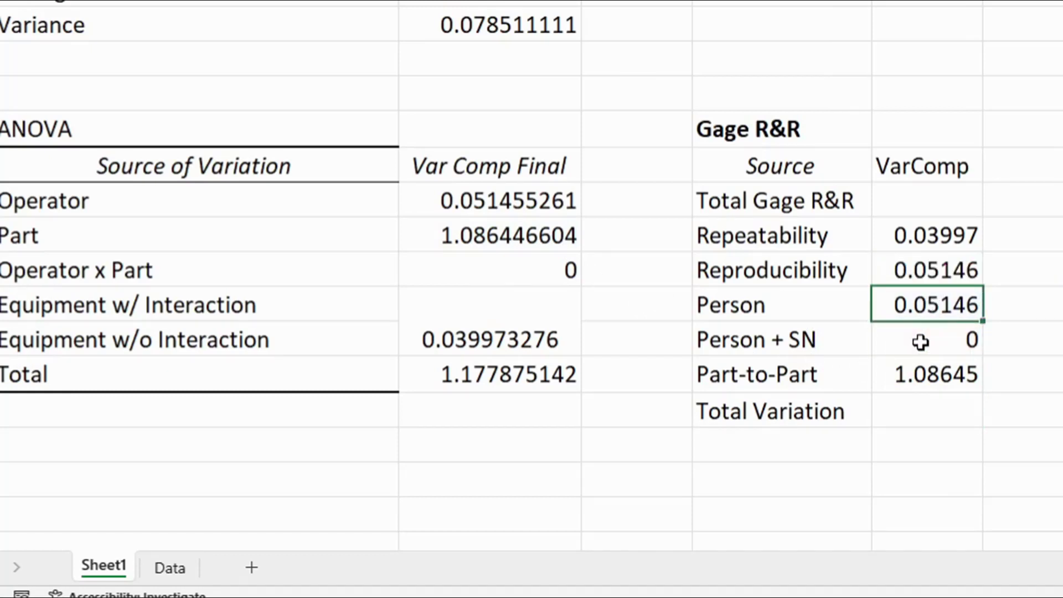
# Step: Set Total Gage R&R VarComp to Repeatability plus Reproducibility (=N32+N33), giving 0.09143
pyautogui.click(917, 204)
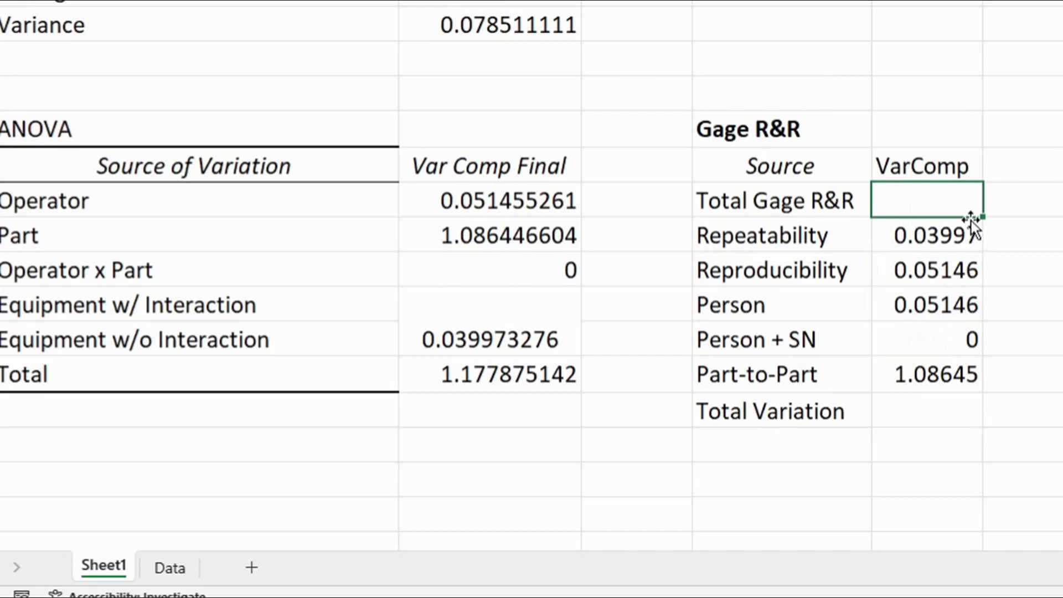
pyautogui.write('=')
pyautogui.click(944, 233)
pyautogui.write('+')
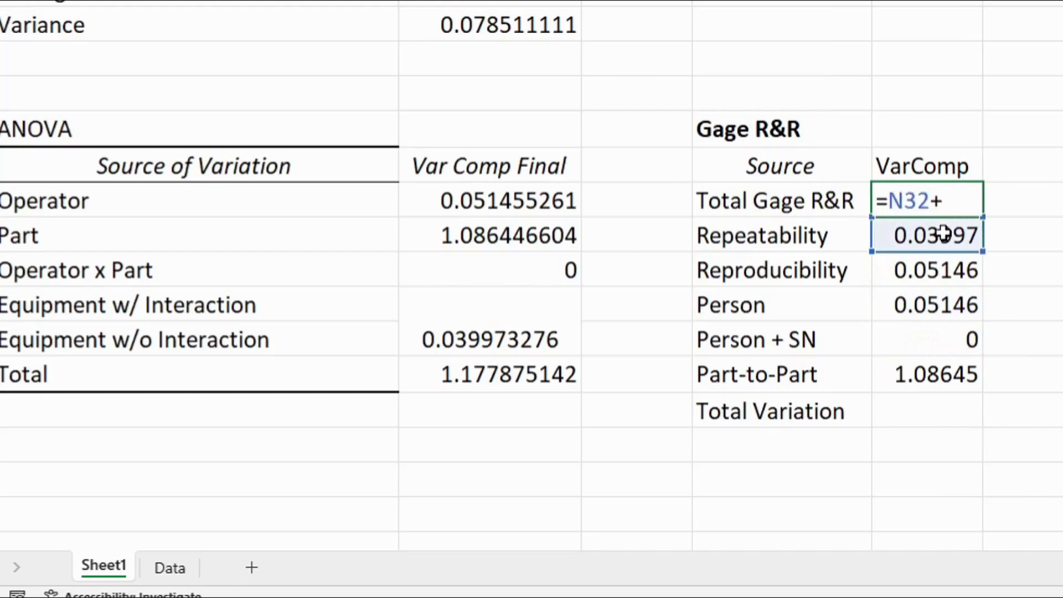
pyautogui.click(937, 274)
pyautogui.press('Return')
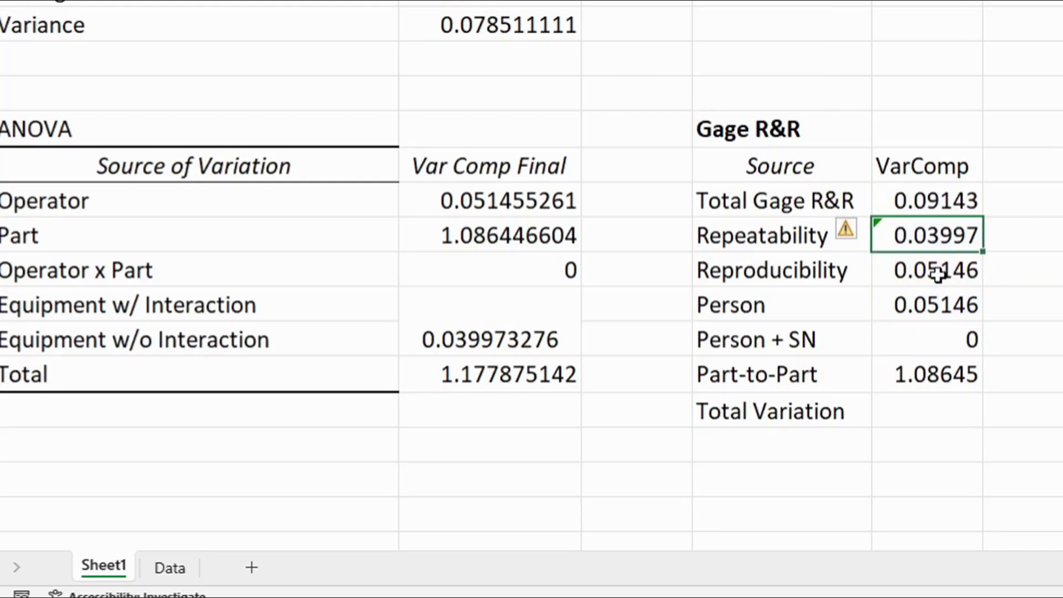
# Step: Set Total Variation VarComp to Total Gage R&R plus Part-to-Part (=N31+N36), giving 1.17788
pyautogui.click(950, 429)
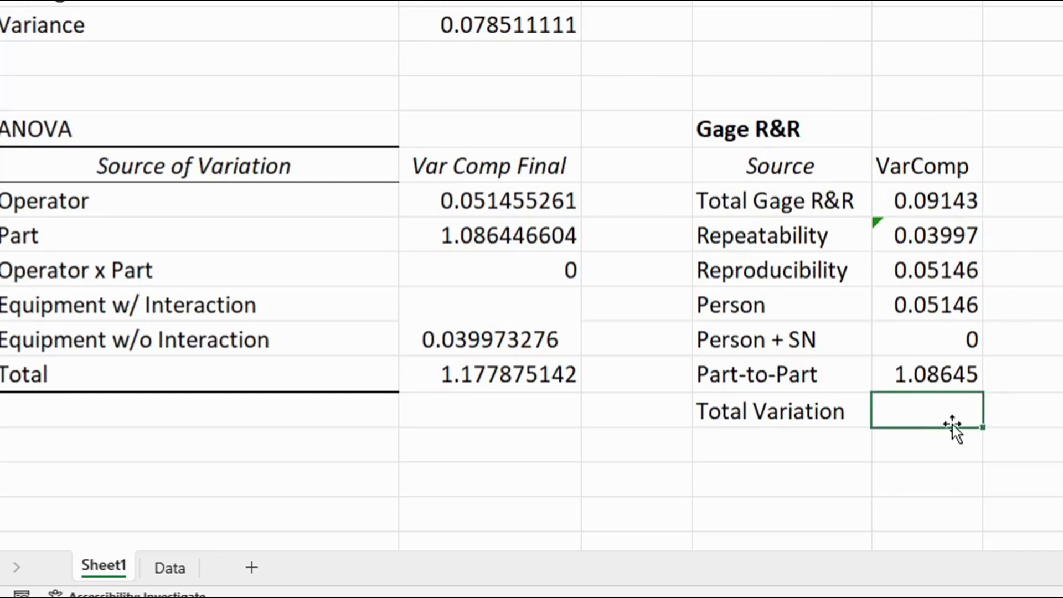
pyautogui.write('=')
pyautogui.click(934, 203)
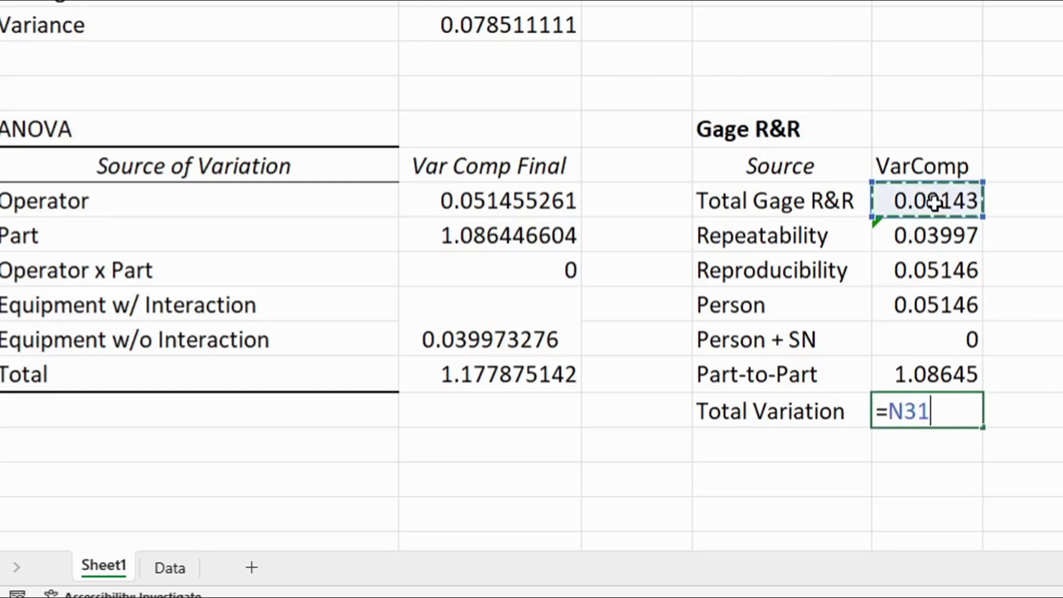
pyautogui.write('+')
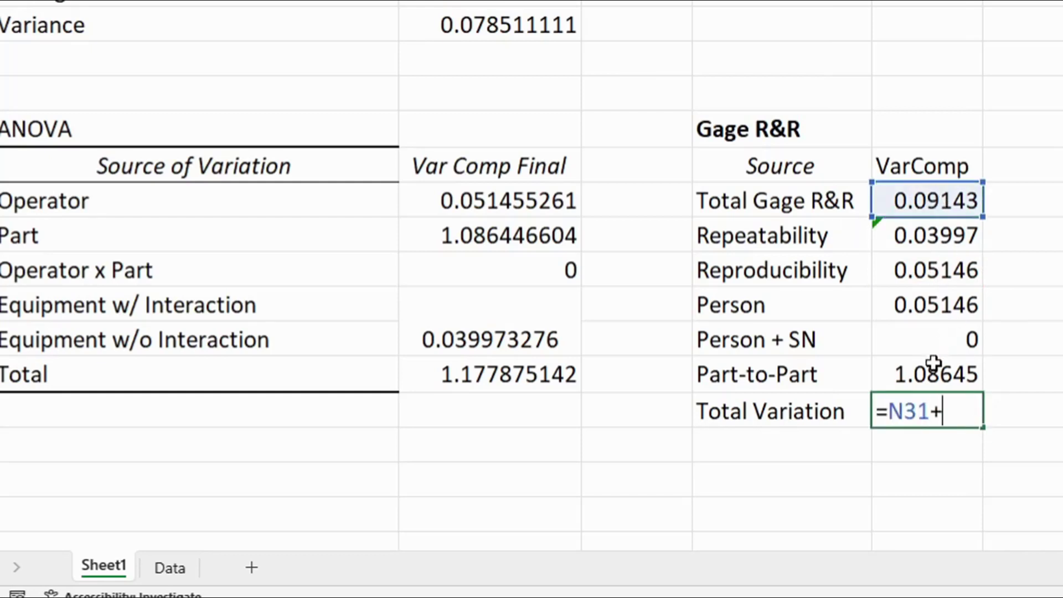
pyautogui.click(928, 372)
pyautogui.press('Return')
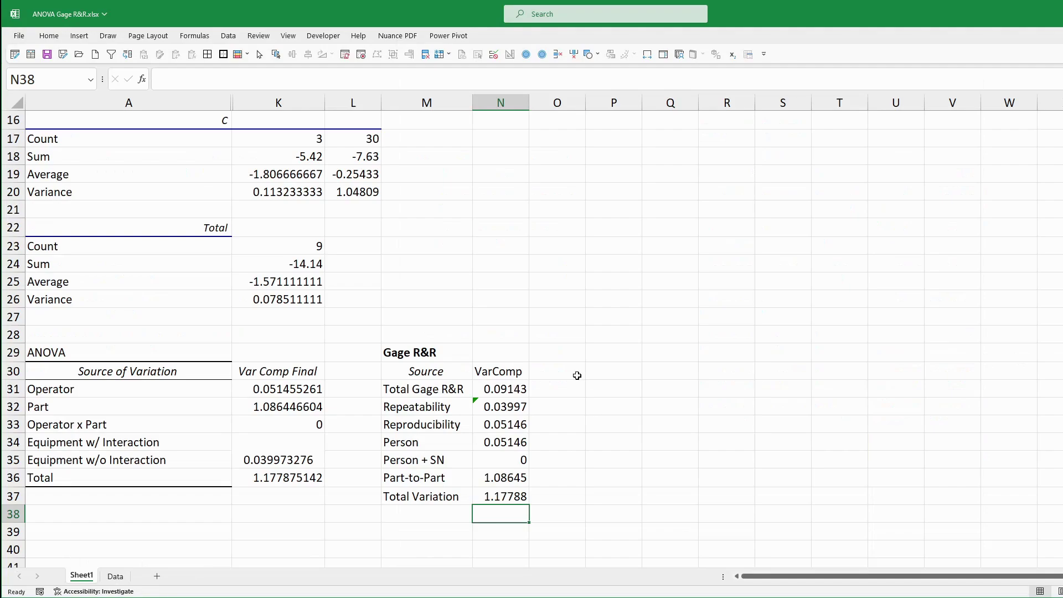
pyautogui.click(565, 369)
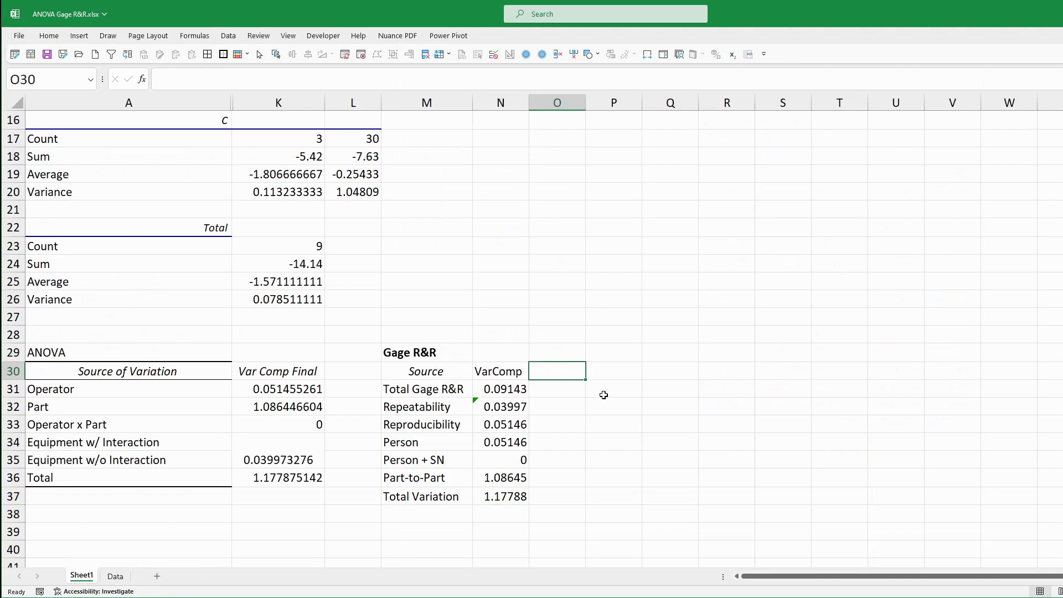
# Step: Add the '% Contribution' header and divide Total Gage R&R VarComp by Total Variation (=N31/$N$37)
pyautogui.write('%')
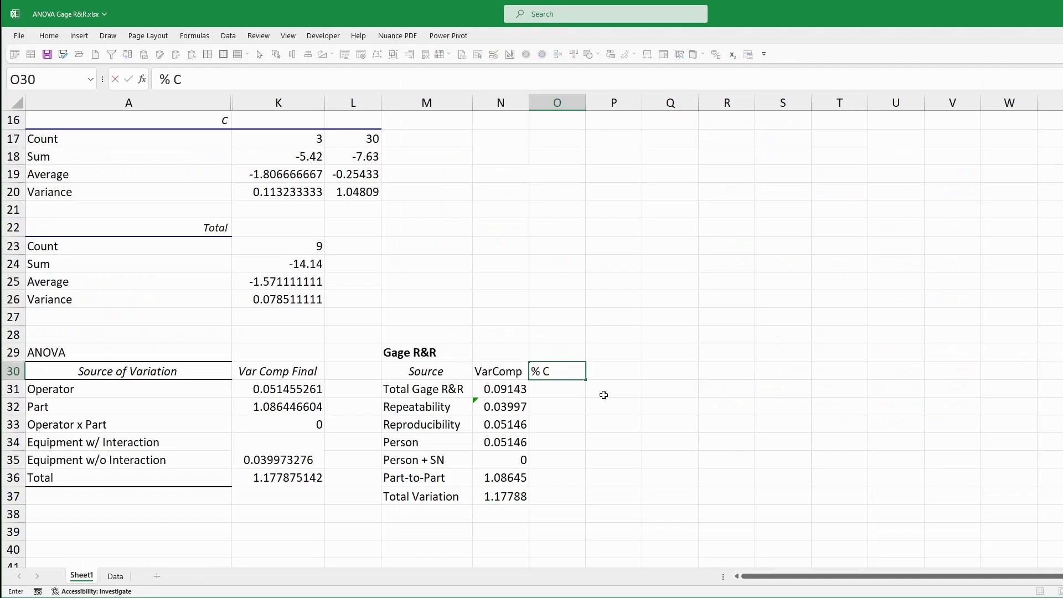
pyautogui.write(' Contribution')
pyautogui.press('Return')
pyautogui.write('=')
pyautogui.click(513, 388)
pyautogui.write('/')
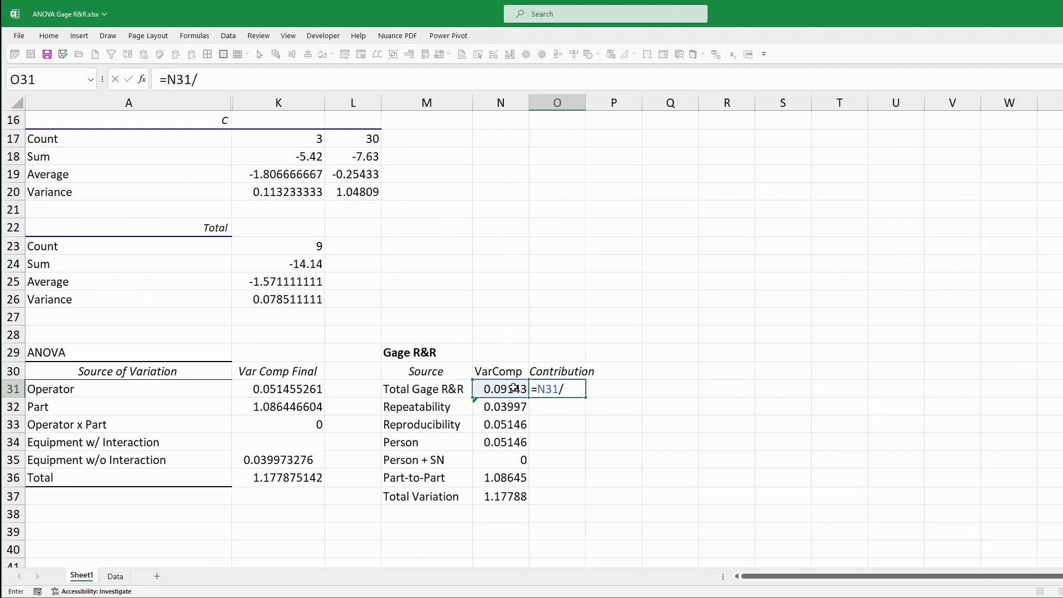
pyautogui.click(502, 495)
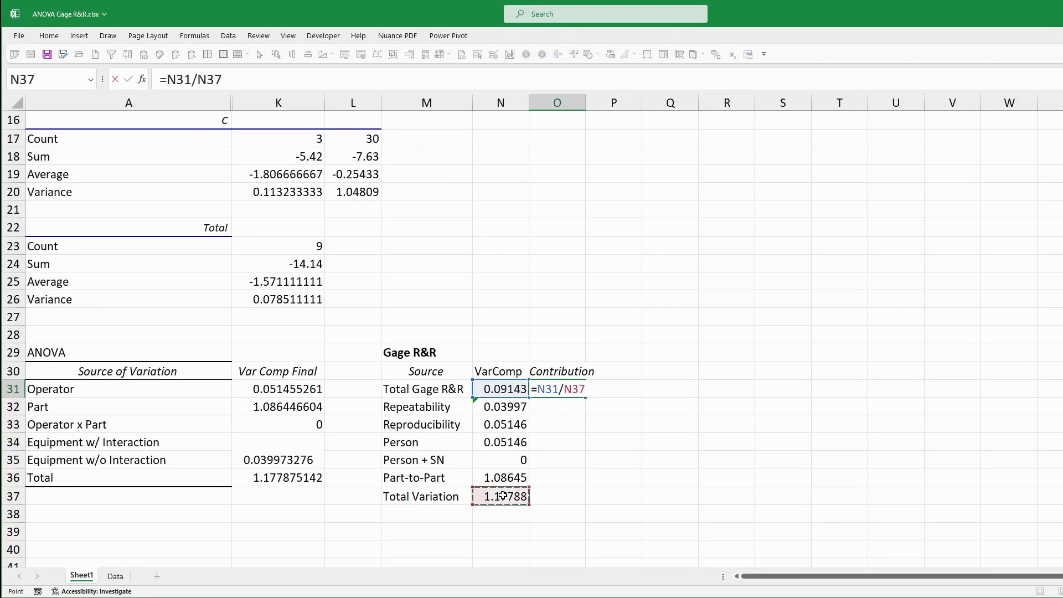
pyautogui.press('Return')
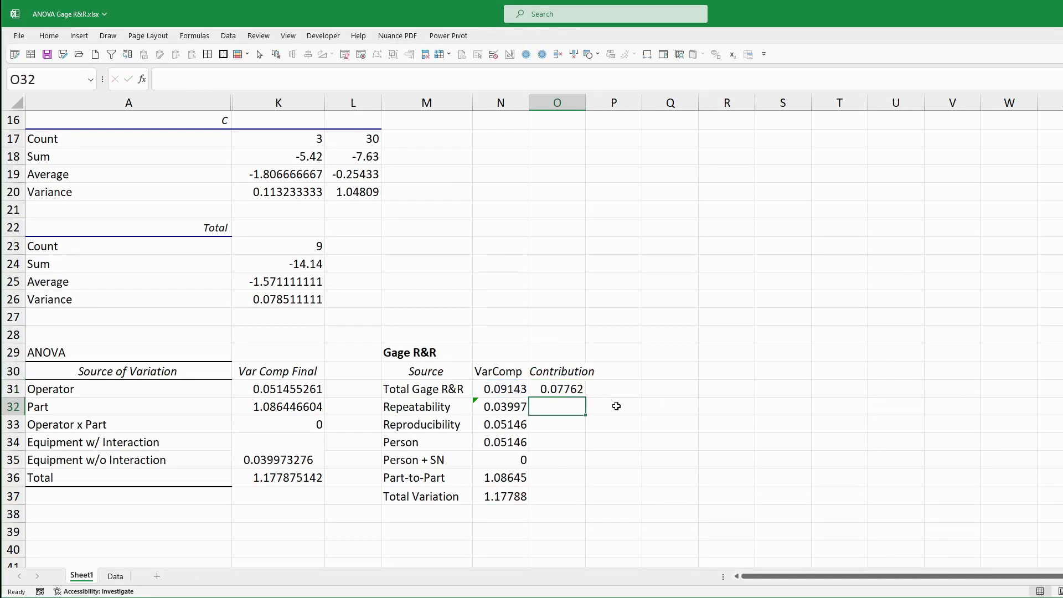
pyautogui.click(564, 389)
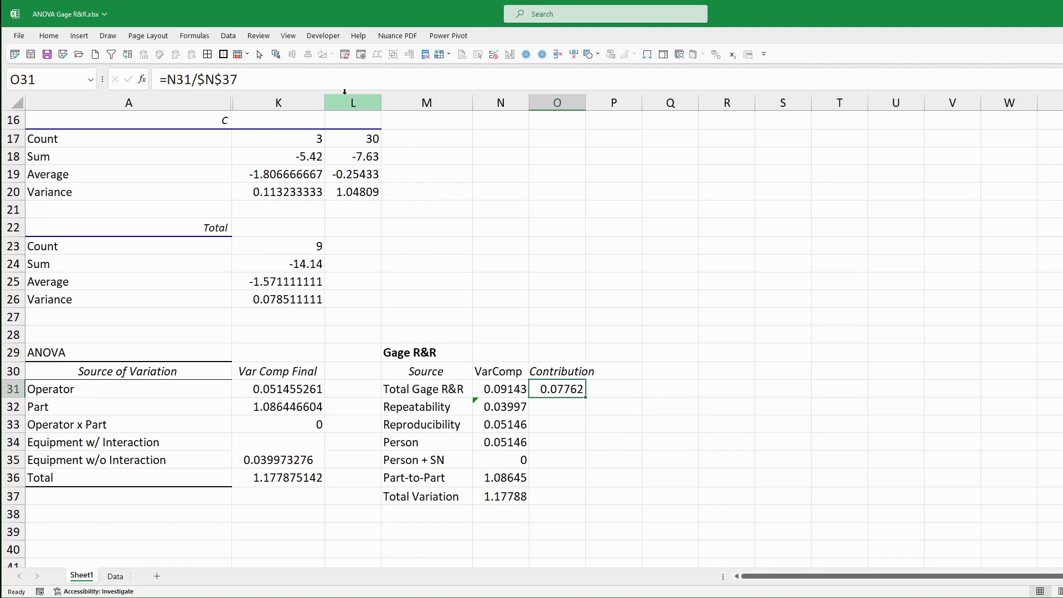
# Step: Format the contribution as a two-decimal percentage and copy it down through Total Variation (7.76% to 100.00%)
pyautogui.click(52, 37)
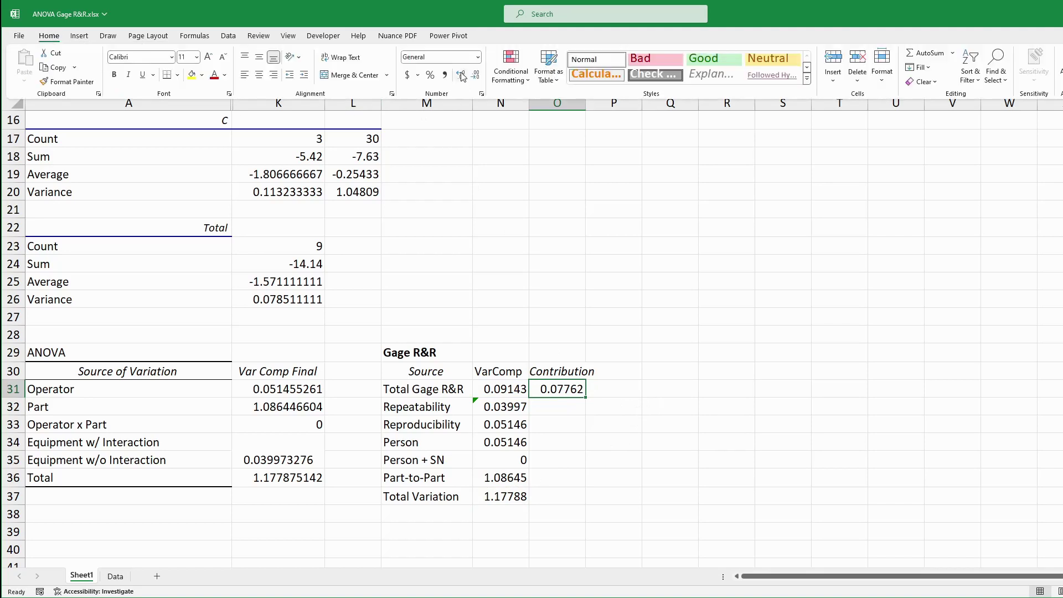
pyautogui.click(431, 74)
pyautogui.click(461, 78)
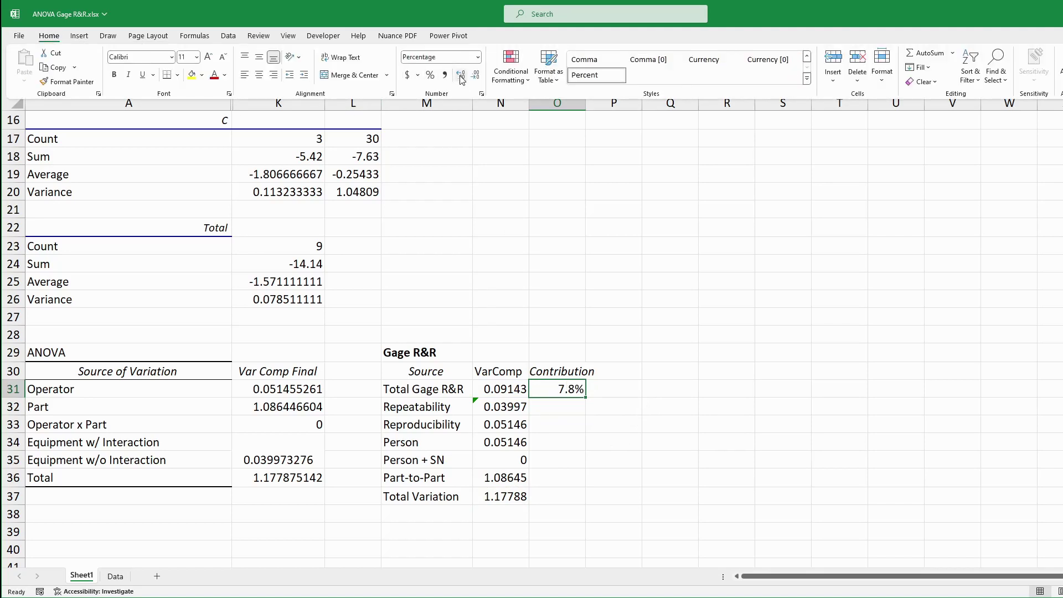
pyautogui.click(461, 77)
pyautogui.hotkey('ctrl', 'F1')
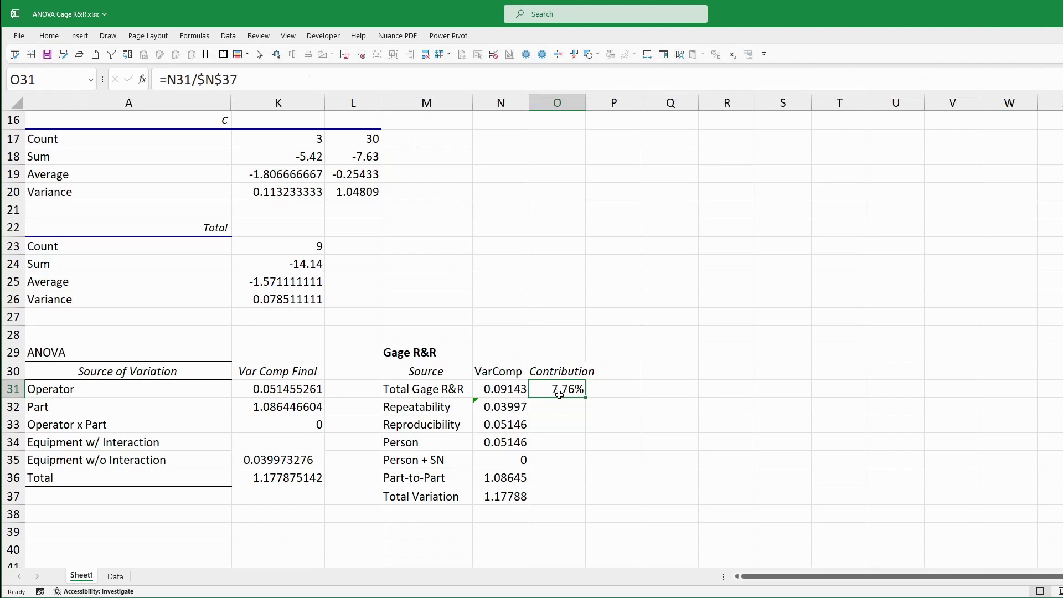
pyautogui.hotkey('ctrl', 'c')
pyautogui.moveTo(565, 407); pyautogui.dragTo(605, 486)
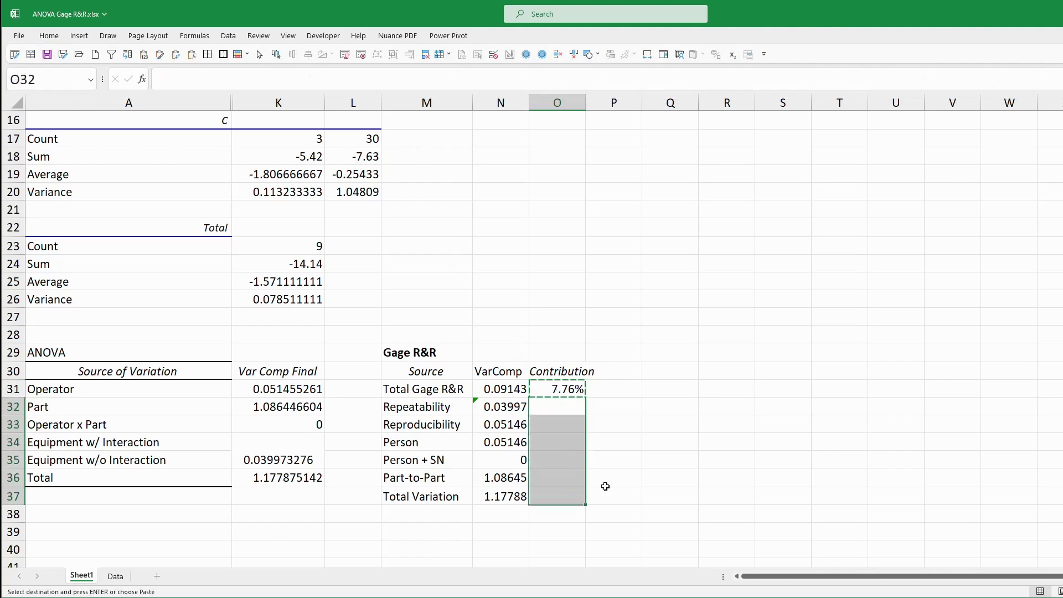
pyautogui.press('Return')
# Step: Enter =SQRT(N31) for StDev and fill it down to Total Variation (0.30237 to 1.0853)
pyautogui.click(678, 424)
pyautogui.write('=')
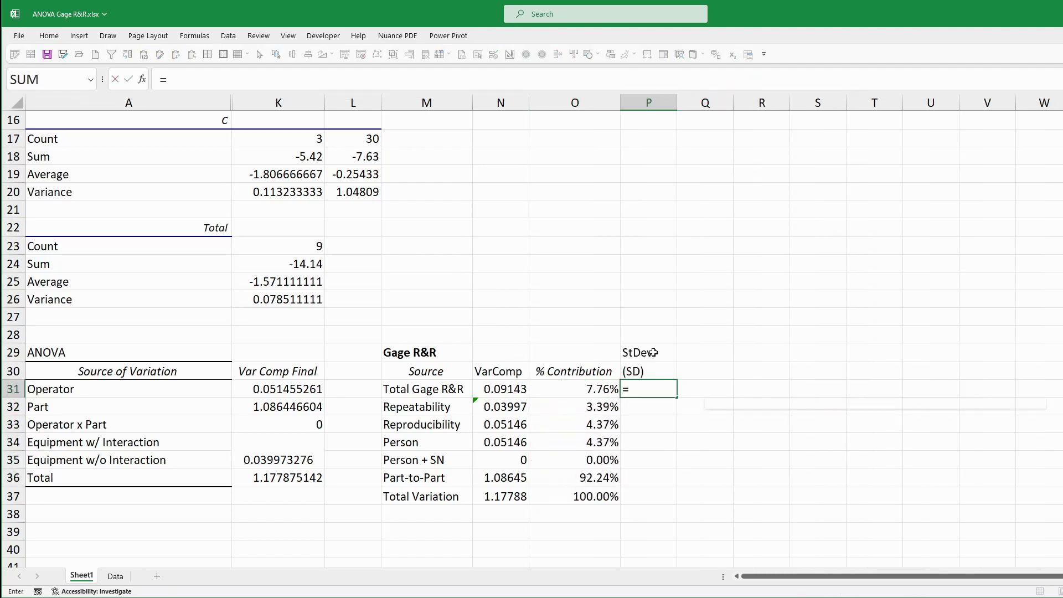
pyautogui.write('sq')
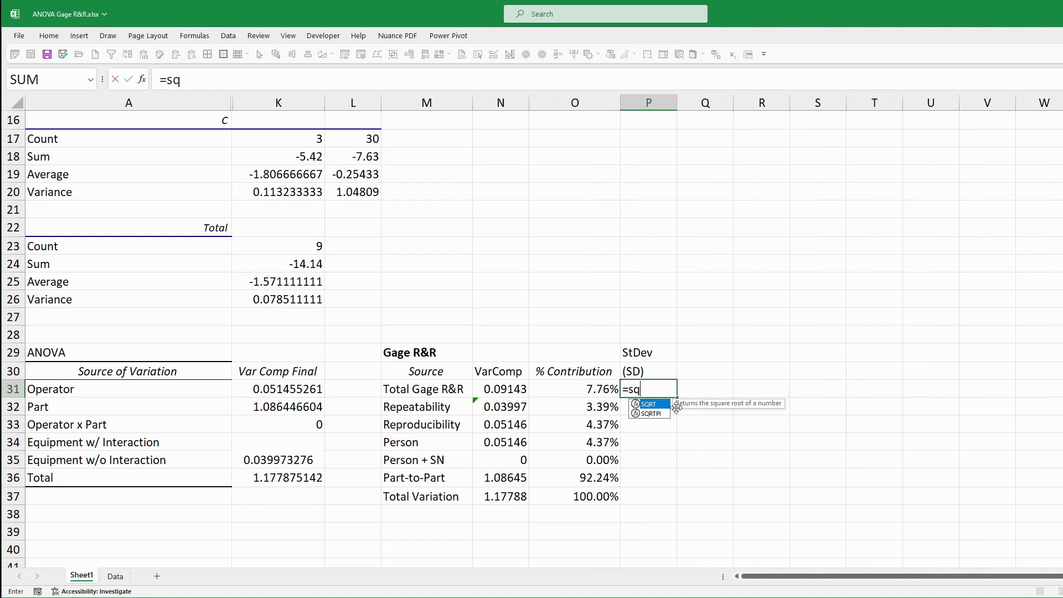
pyautogui.doubleClick(659, 404)
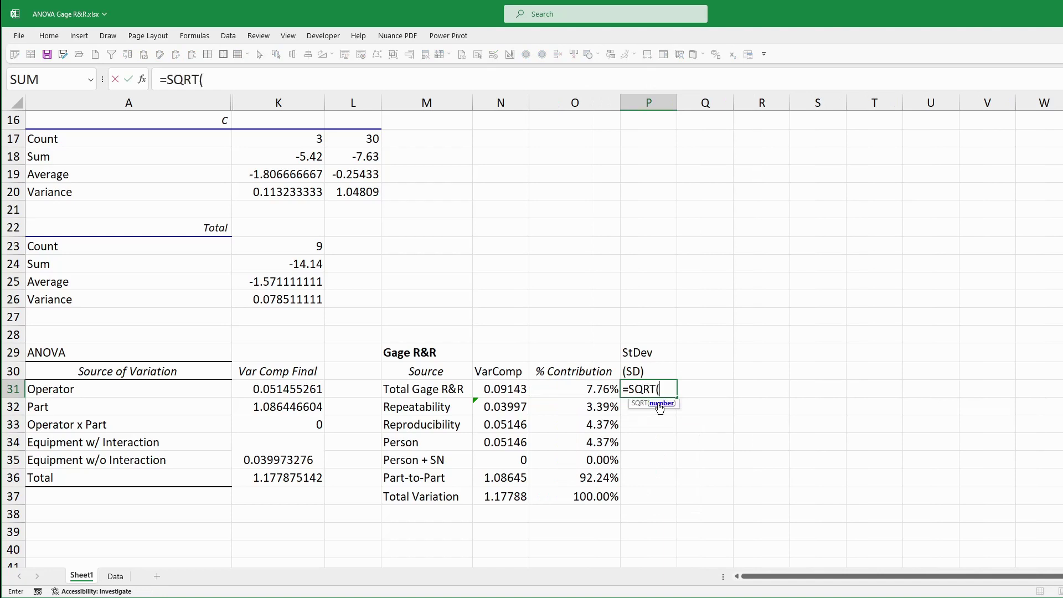
pyautogui.click(514, 390)
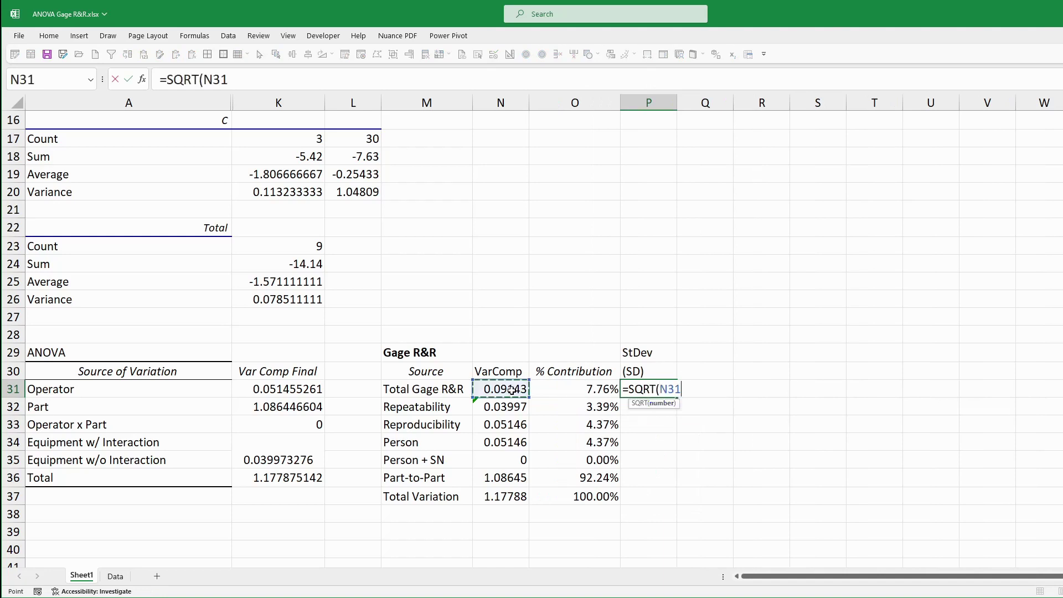
pyautogui.press('Return')
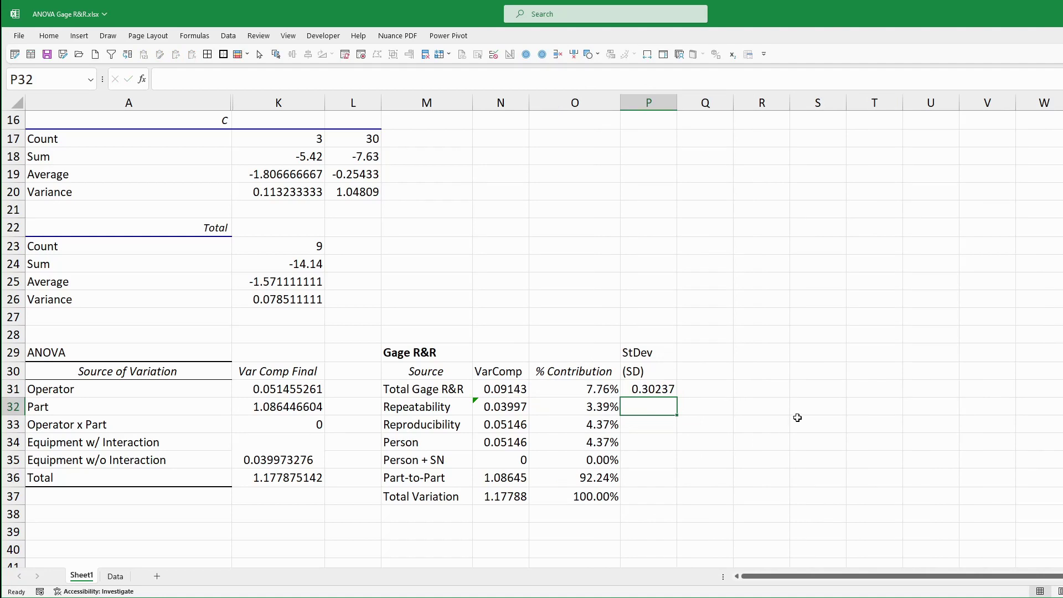
pyautogui.click(647, 389)
pyautogui.doubleClick(680, 403)
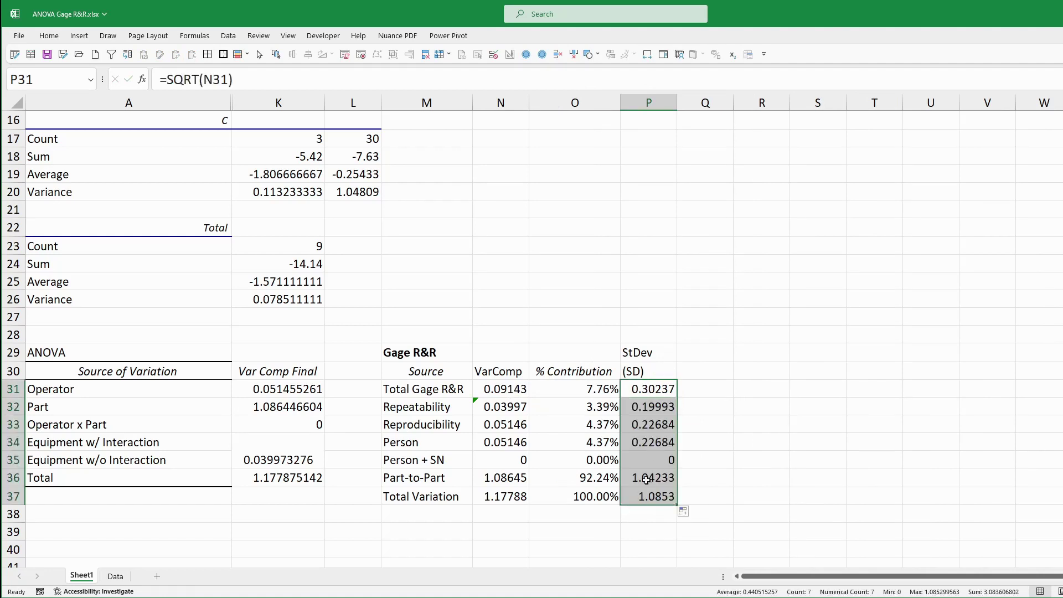
# Step: Enter =6*P31 for Study Var and fill it down the column (1.81423 to 6.5118)
pyautogui.write('=6*')
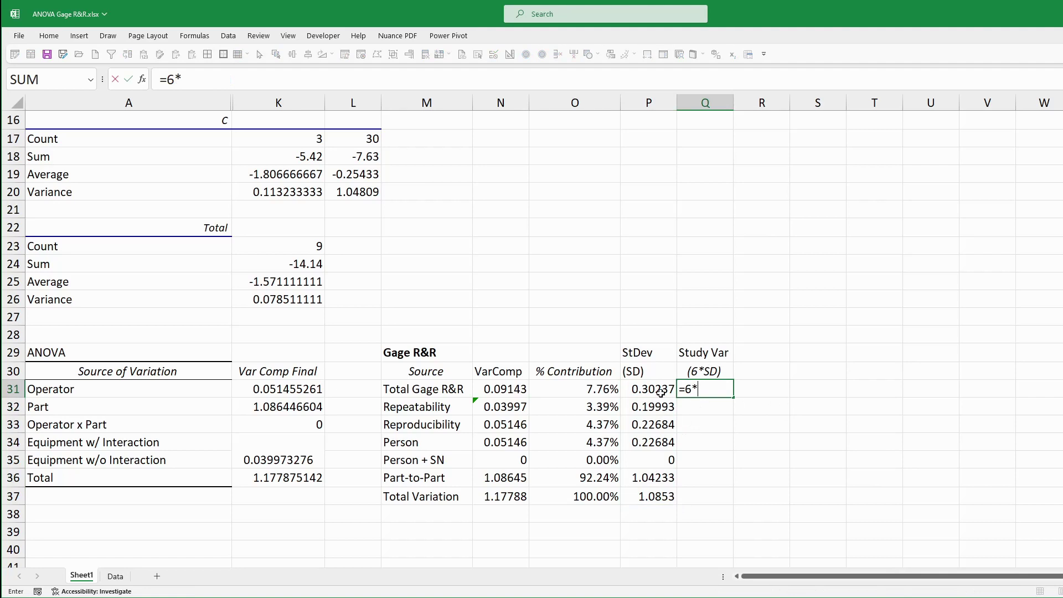
pyautogui.click(648, 388)
pyautogui.press('Return')
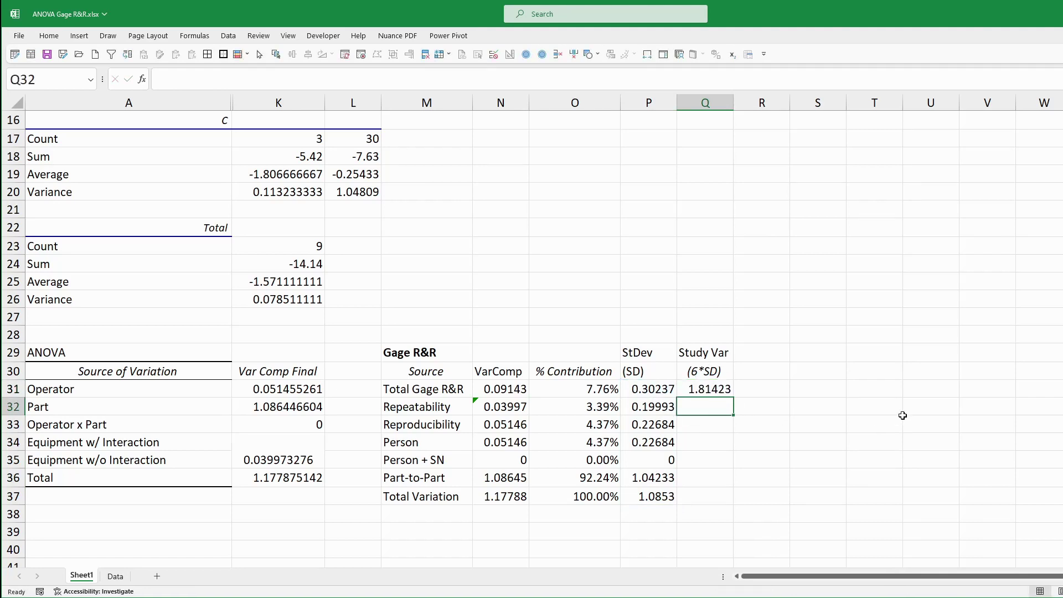
pyautogui.click(707, 389)
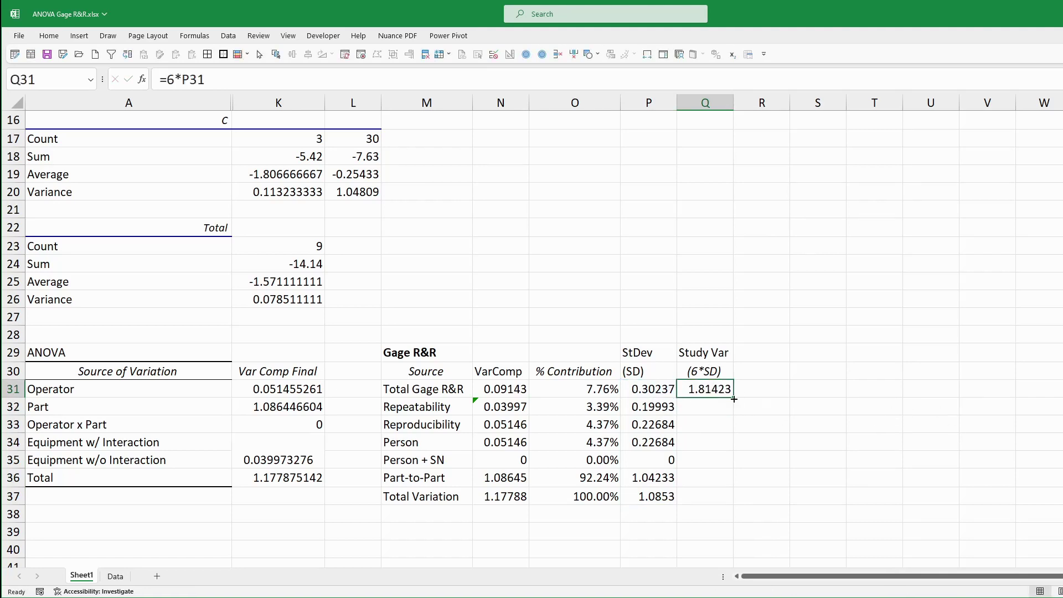
pyautogui.doubleClick(733, 398)
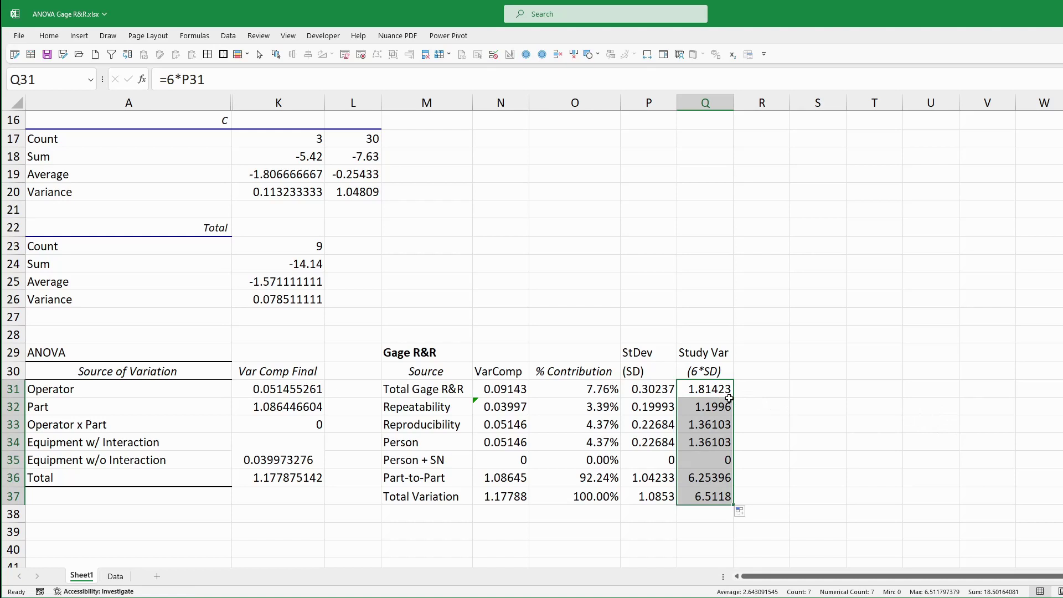
# Step: Divide the Total Gage R&R Study Var by the absolutely referenced Total Variation Study Var
pyautogui.click(711, 389)
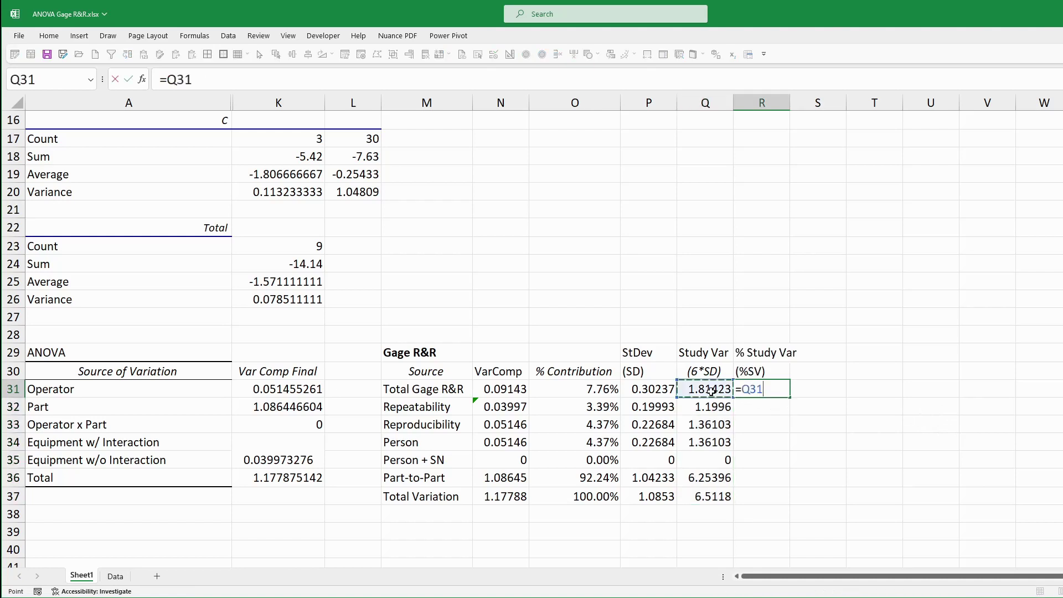
pyautogui.write('/')
pyautogui.click(704, 496)
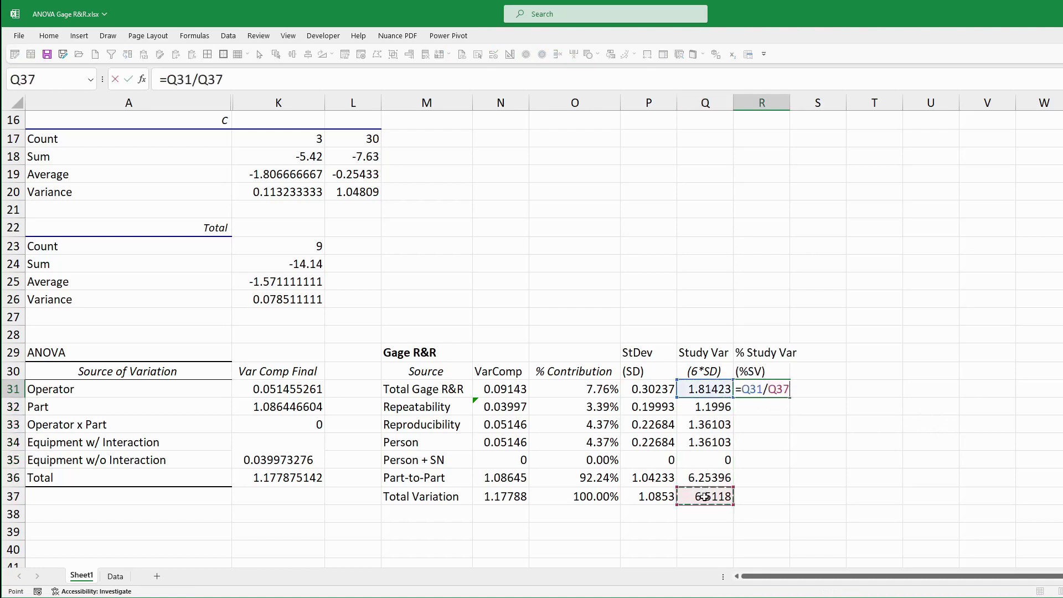
pyautogui.press('F4')
pyautogui.press('Return')
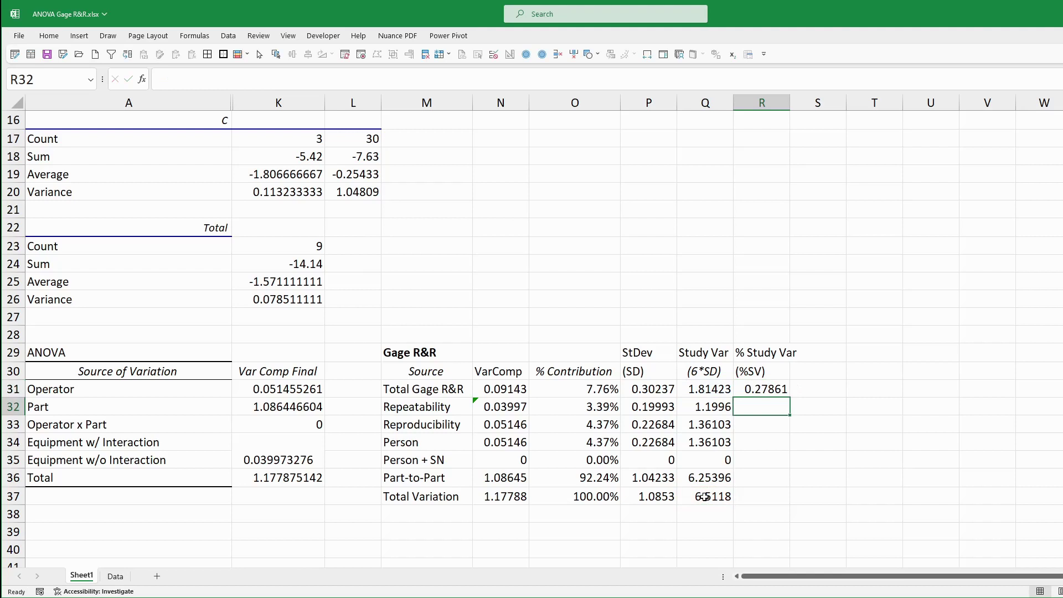
# Step: Format % Study Var as a two-decimal percentage and fill down to Total Variation (27.86% to 100.00%)
pyautogui.click(759, 390)
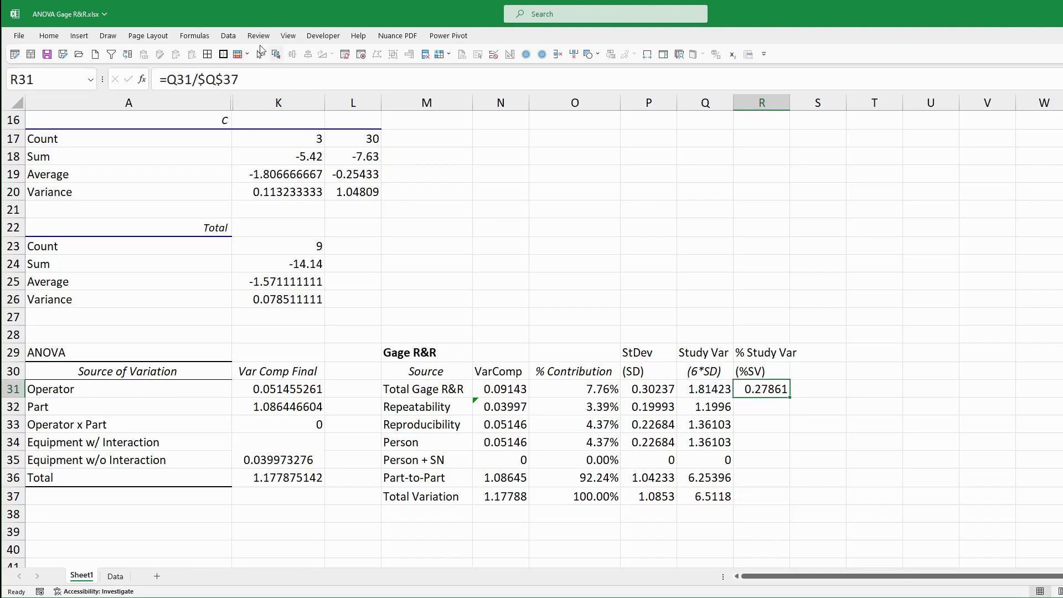
pyautogui.click(49, 35)
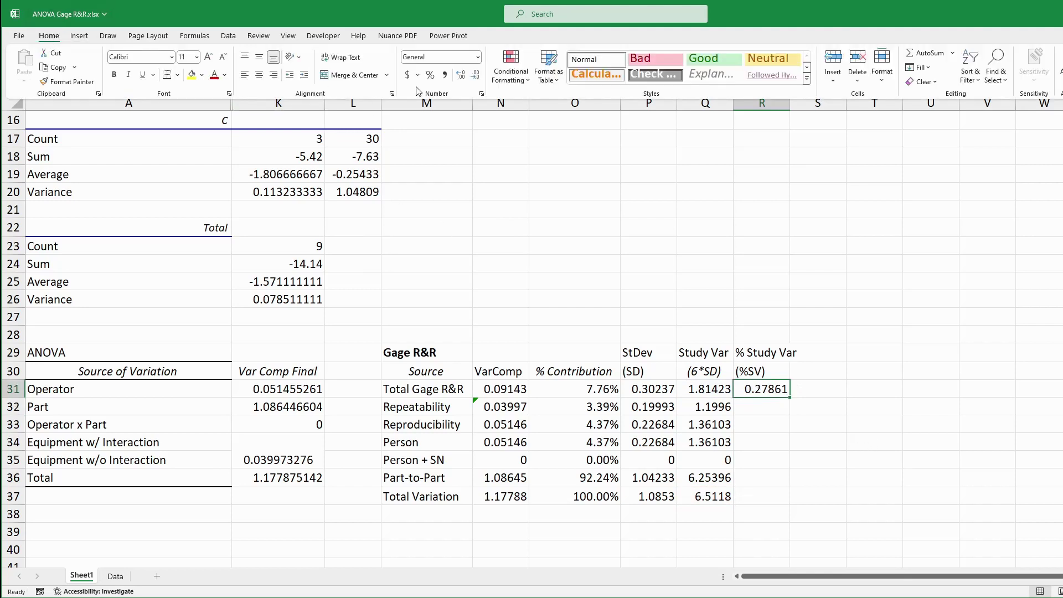
pyautogui.click(430, 76)
pyautogui.click(460, 74)
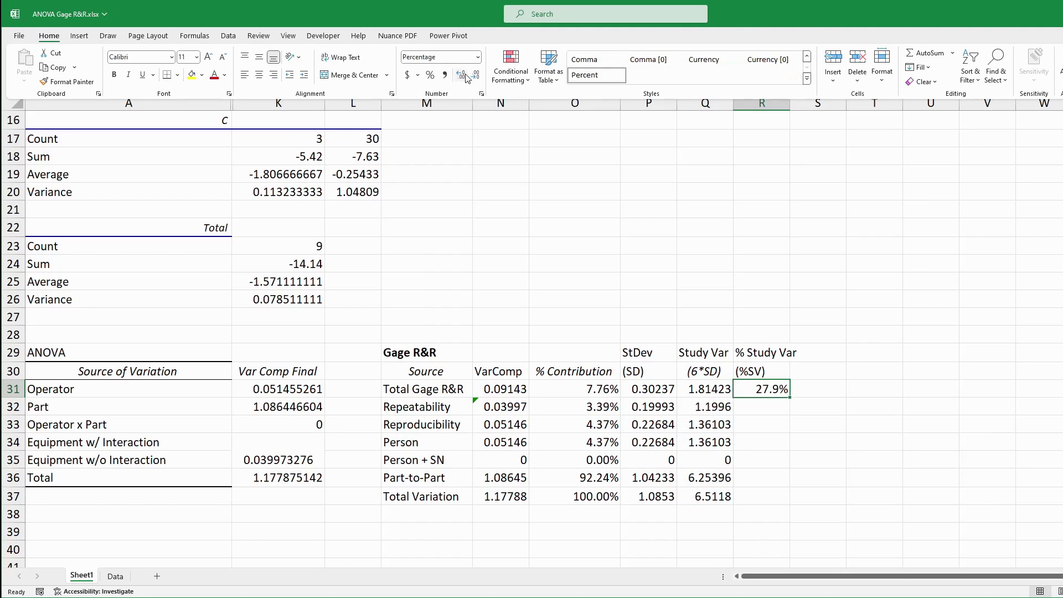
pyautogui.click(462, 76)
pyautogui.click(767, 391)
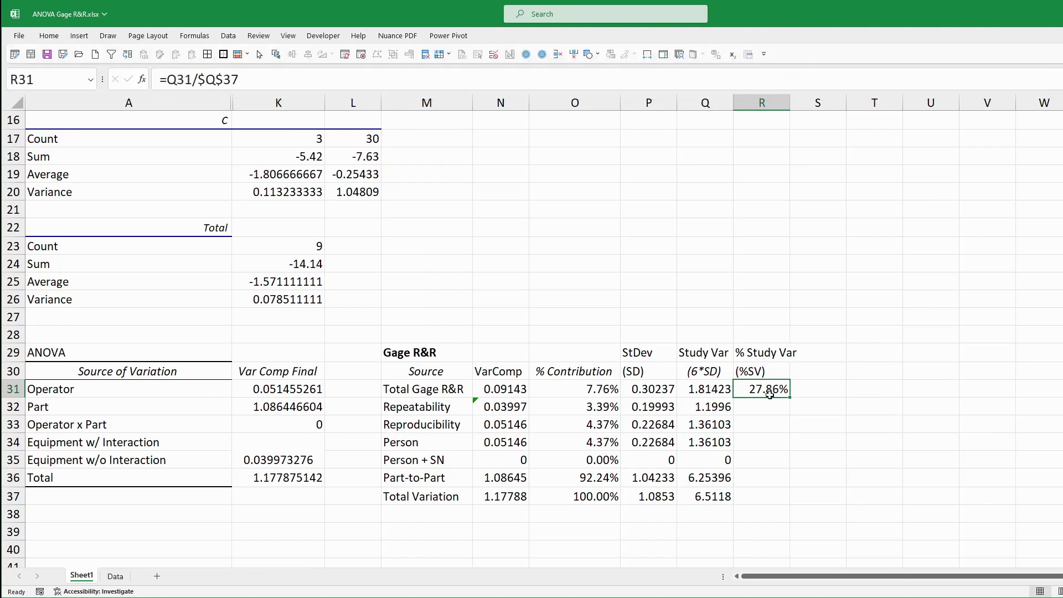
pyautogui.doubleClick(790, 401)
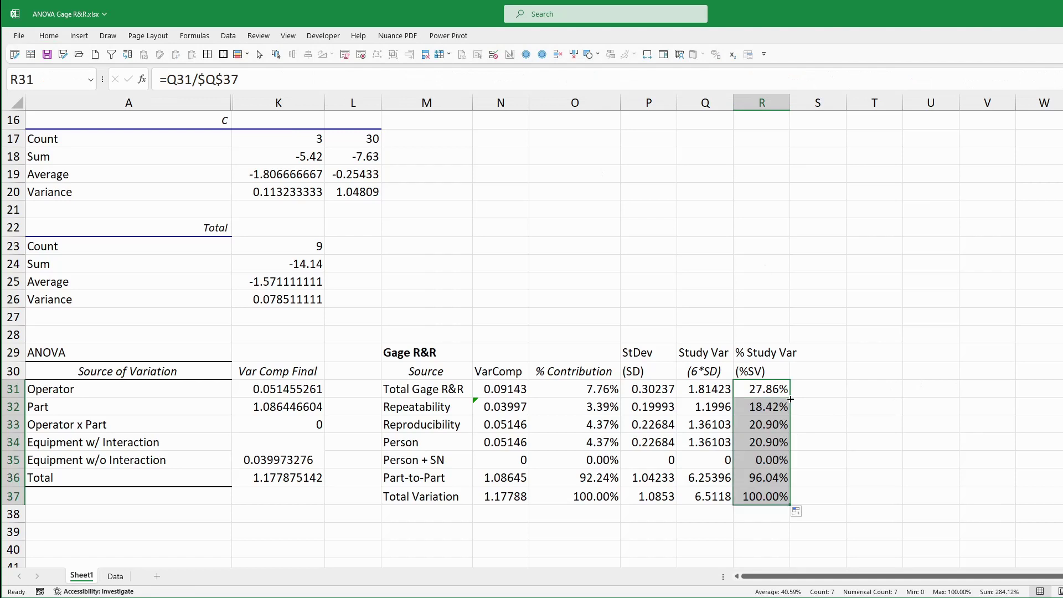
pyautogui.write('=')
# Step: Enter the % Tolerance formula =Q31/Tol for Total Gage R&R
pyautogui.click(712, 389)
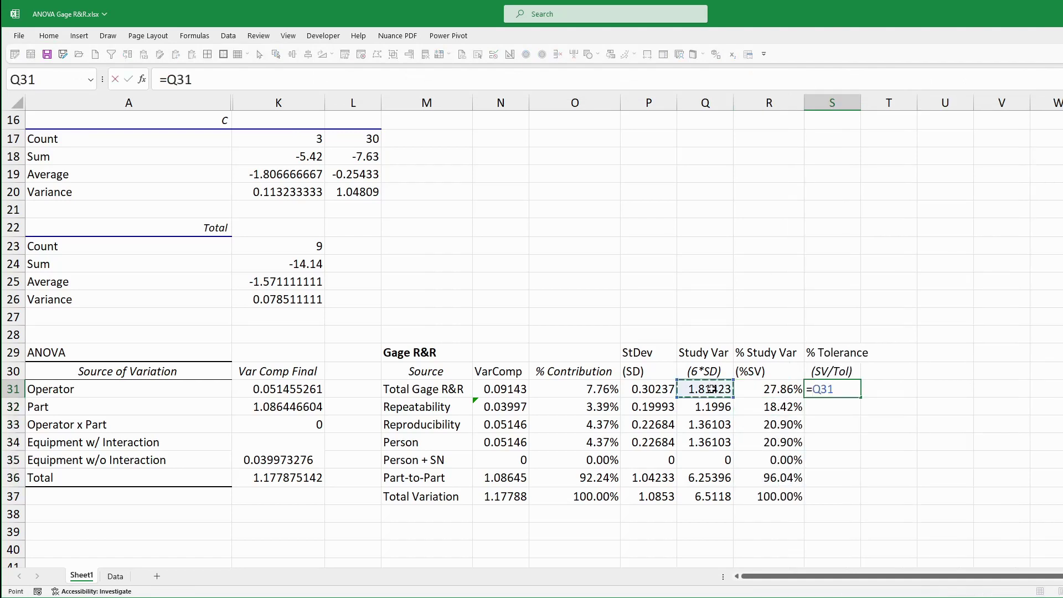
pyautogui.write('/t')
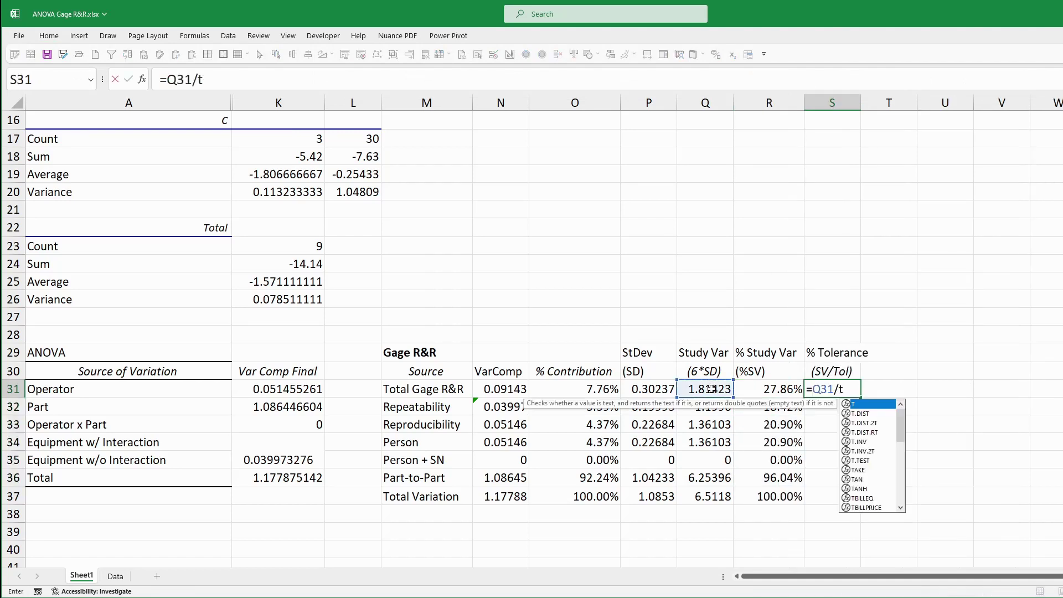
pyautogui.write('ol')
pyautogui.doubleClick(859, 405)
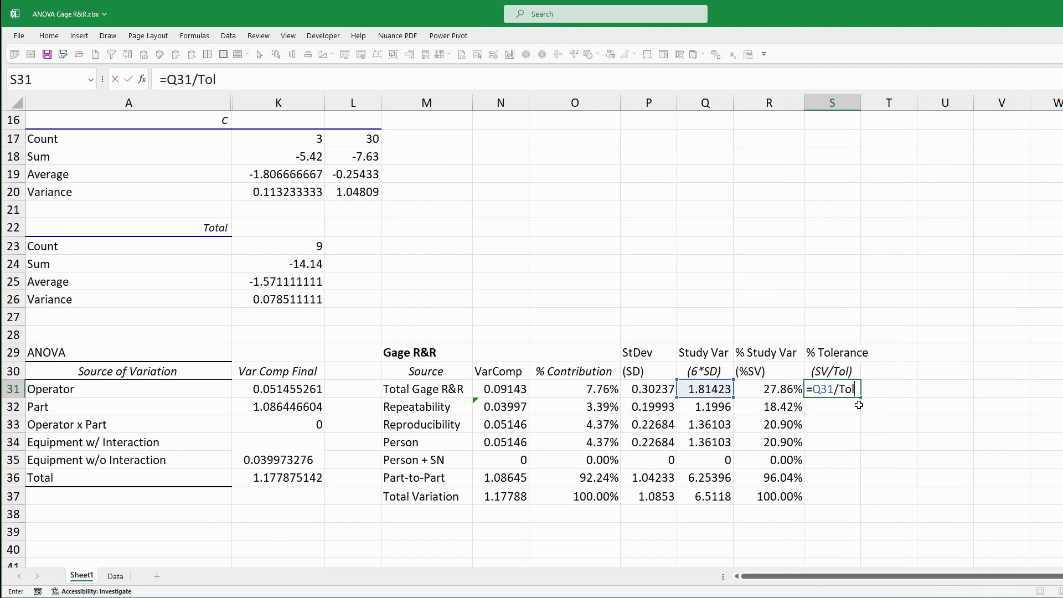
pyautogui.press('Return')
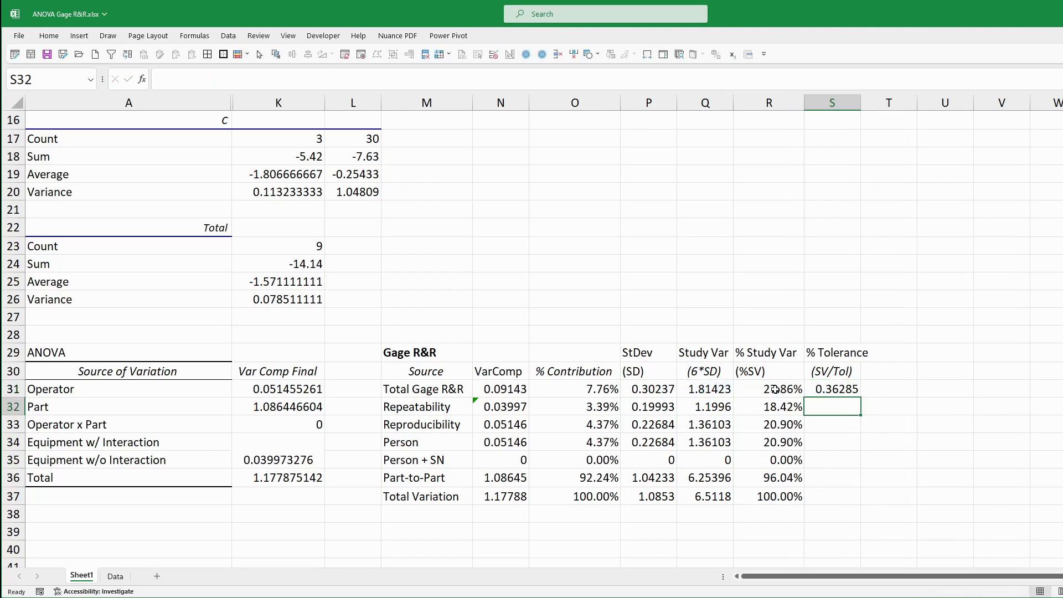
# Step: Format % Tolerance as a percentage and paste it into the remaining rows (36.28% to 130.24%)
pyautogui.click(850, 391)
pyautogui.hotkey('alt', 'h')
pyautogui.press('p')
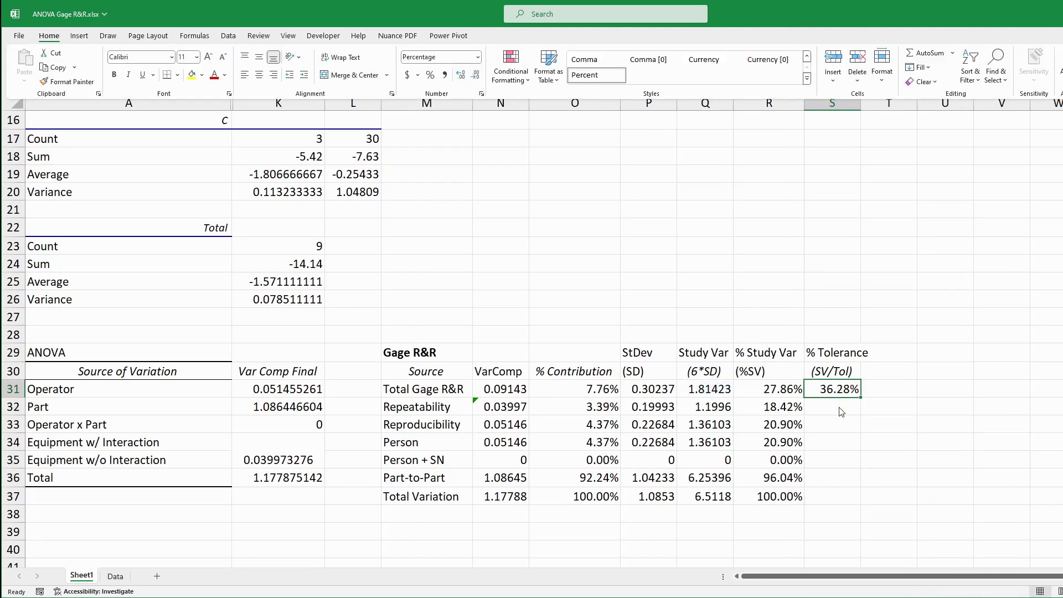
pyautogui.hotkey('ctrl', 'c')
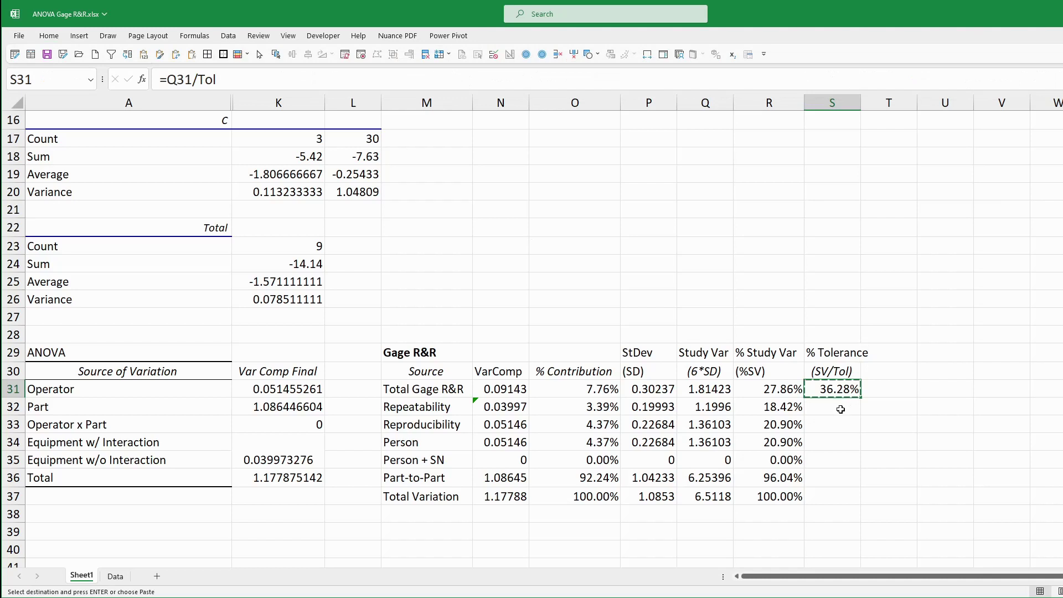
pyautogui.moveTo(832, 406); pyautogui.dragTo(845, 492)
pyautogui.hotkey('ctrl', 'v')
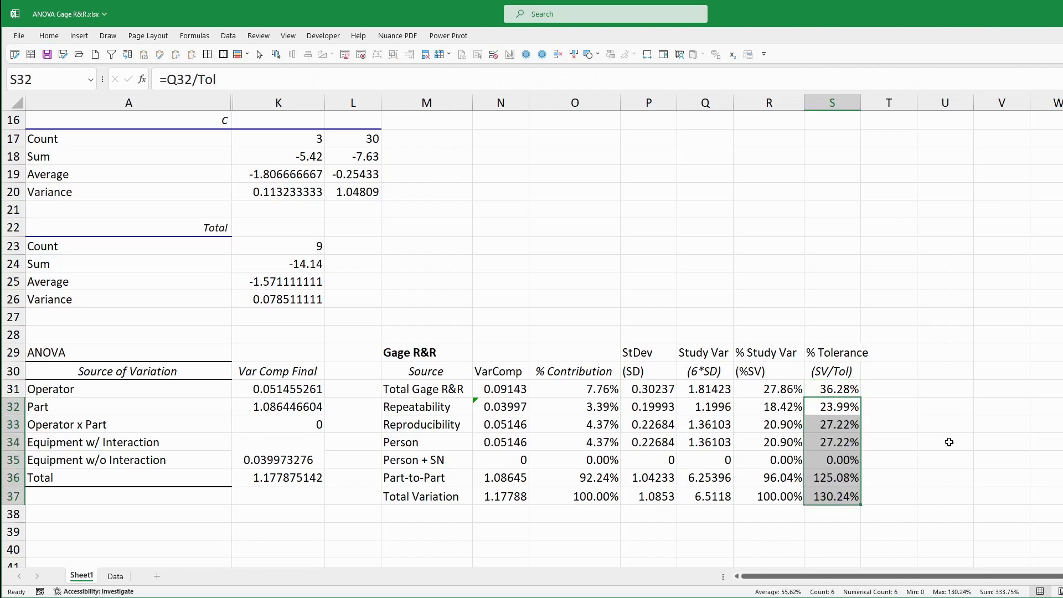
pyautogui.click(950, 449)
pyautogui.click(524, 526)
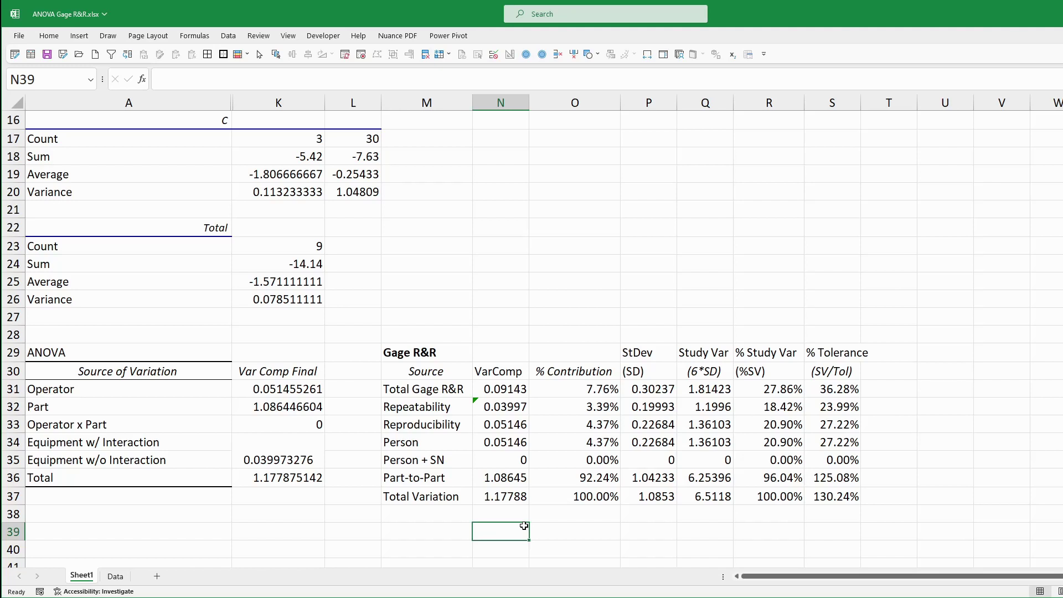
# Step: Label 'Number of Distinct Categories =' and enter =ROUNDDOWN((P36/P31)*SQRT(2),0), which returns 4
pyautogui.write('Number of')
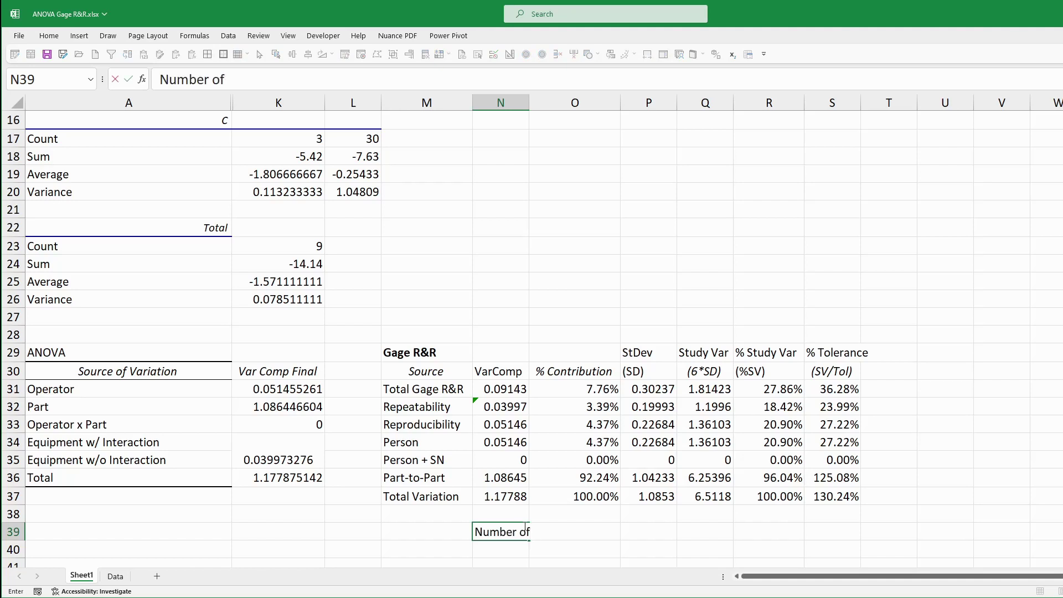
pyautogui.write(' Disti')
pyautogui.write('nct Categories =')
pyautogui.click(700, 532)
pyautogui.write('=round')
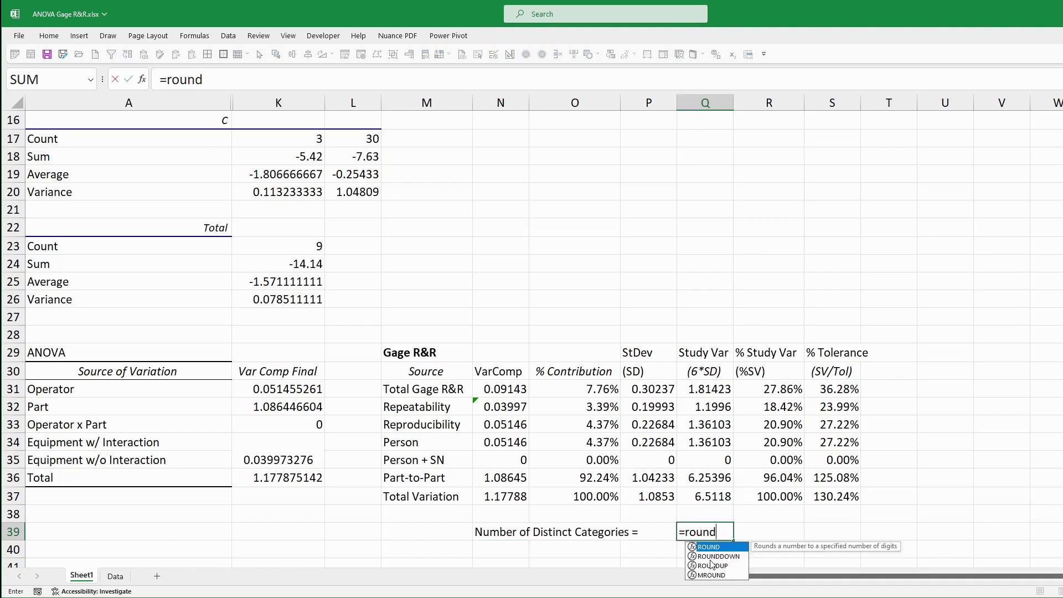
pyautogui.doubleClick(714, 557)
pyautogui.click(648, 477)
pyautogui.write('/')
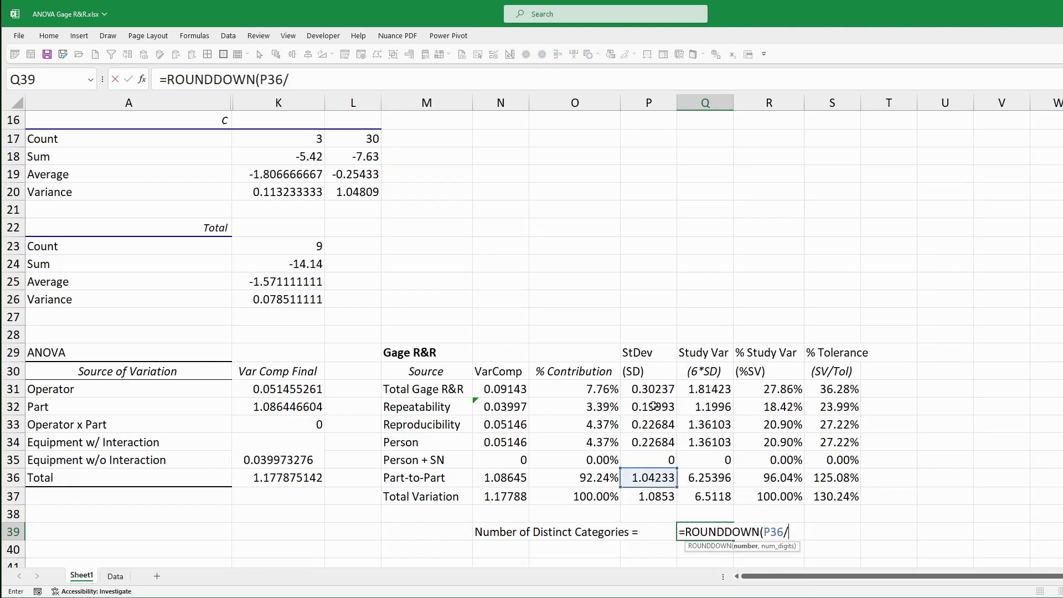
pyautogui.click(646, 389)
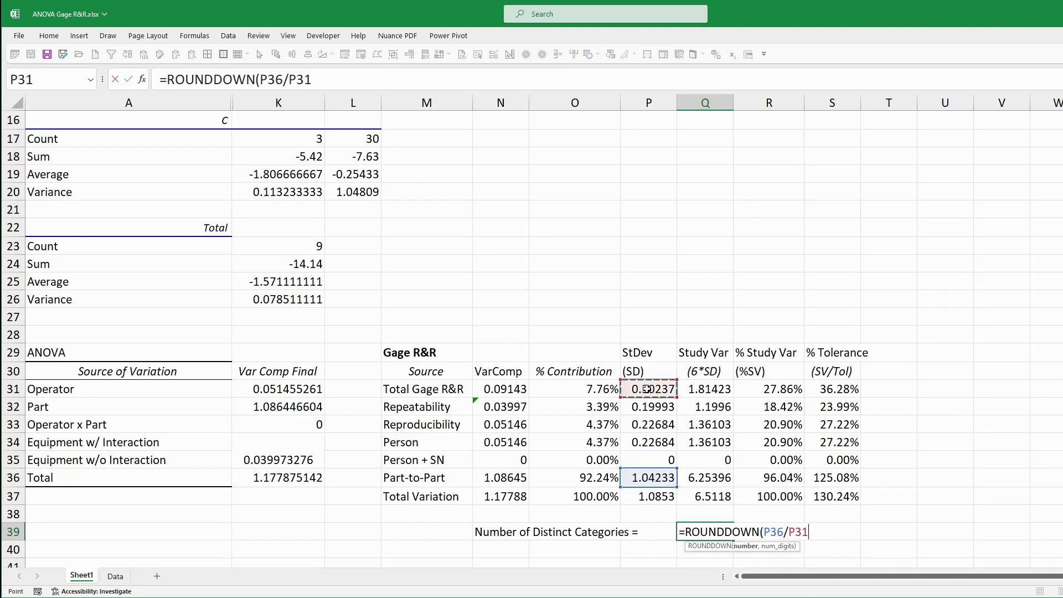
pyautogui.write(')')
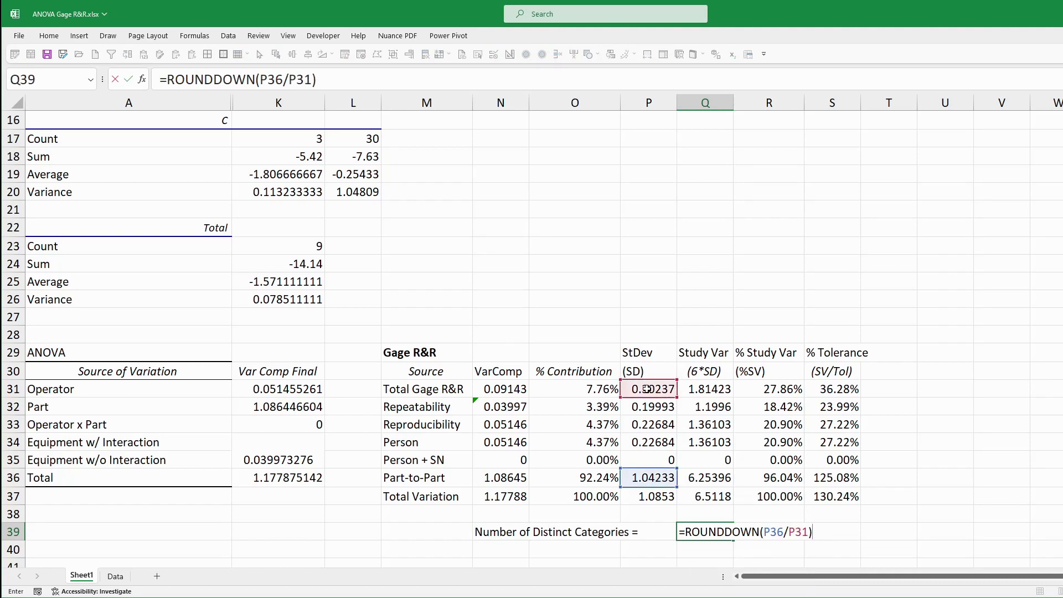
pyautogui.press('BackSpace')
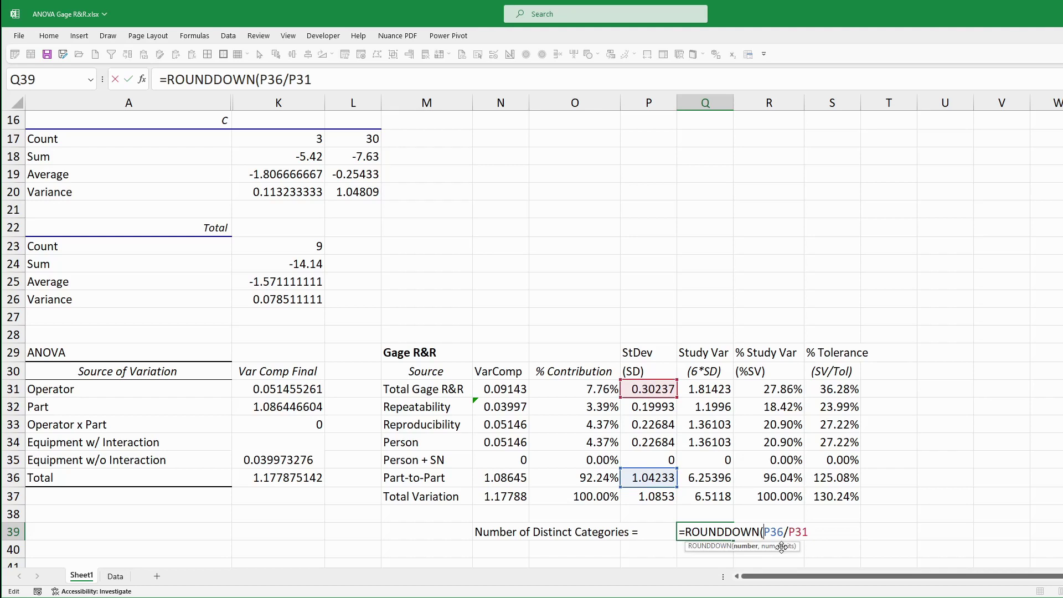
pyautogui.write('(')
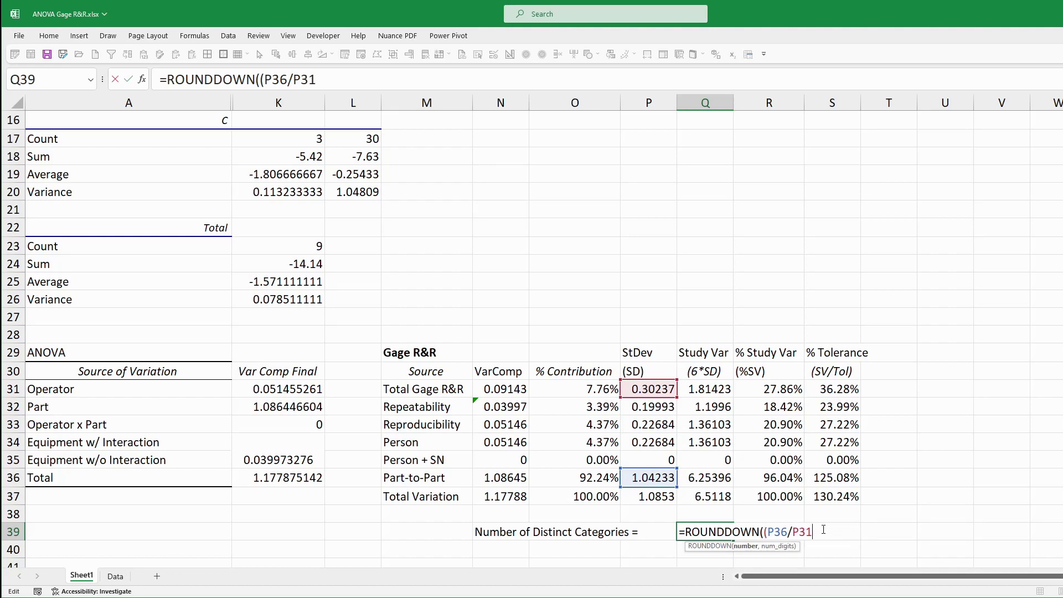
pyautogui.write('*')
pyautogui.write('s')
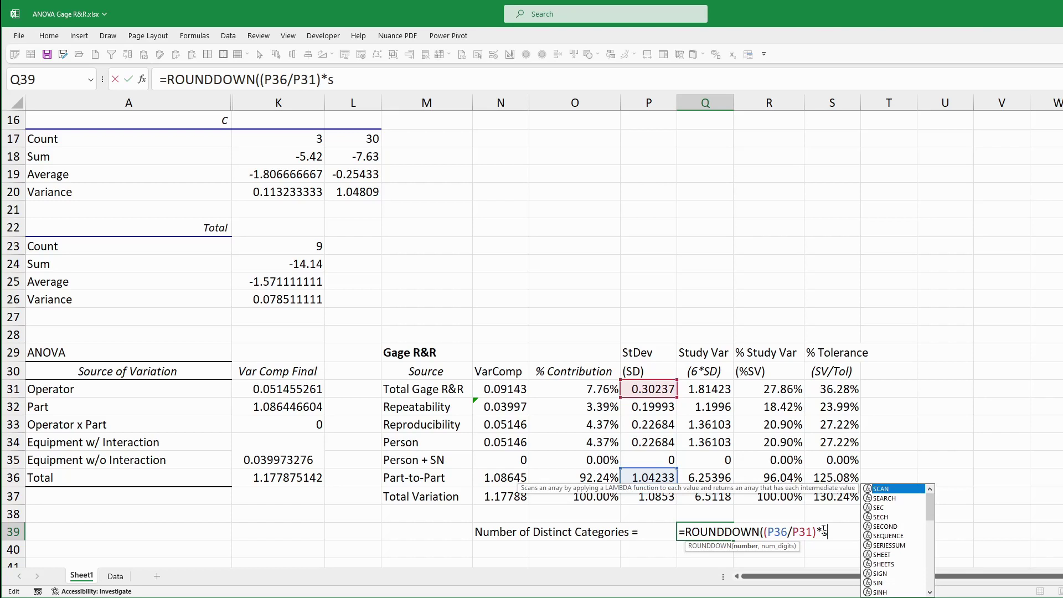
pyautogui.write('q')
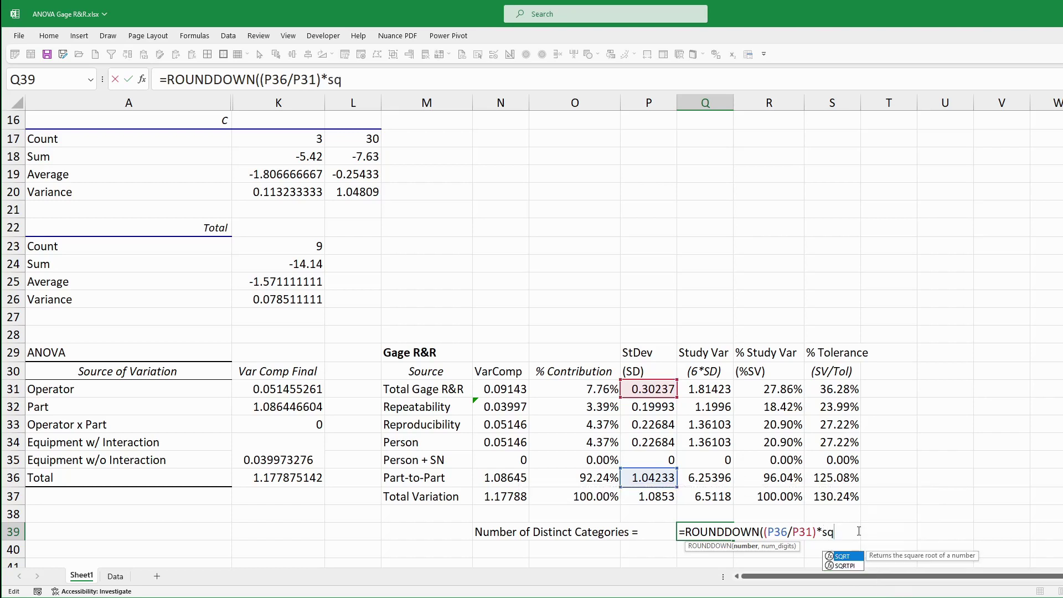
pyautogui.doubleClick(841, 556)
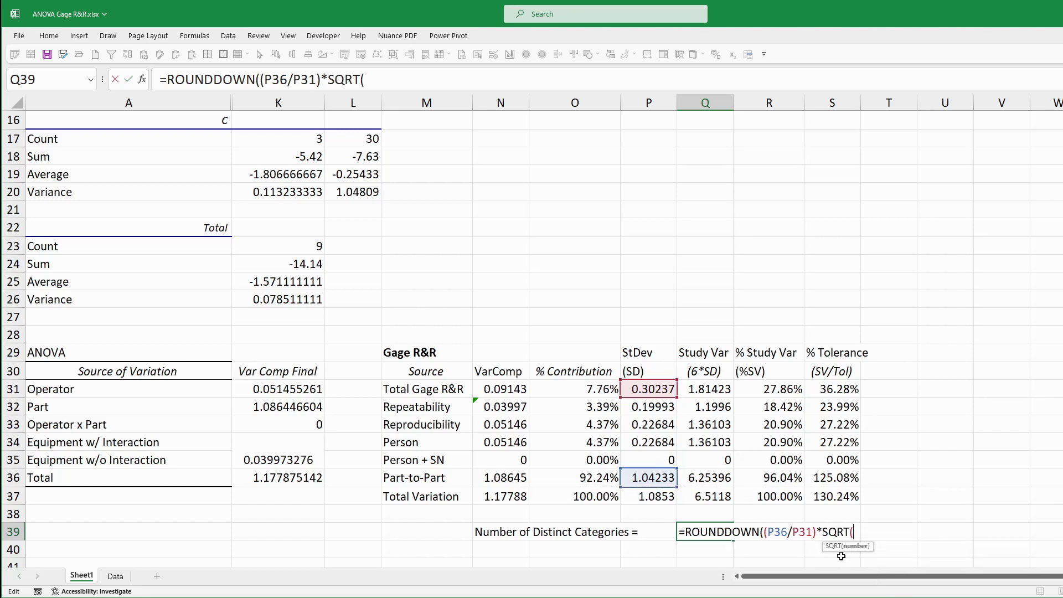
pyautogui.write('2)')
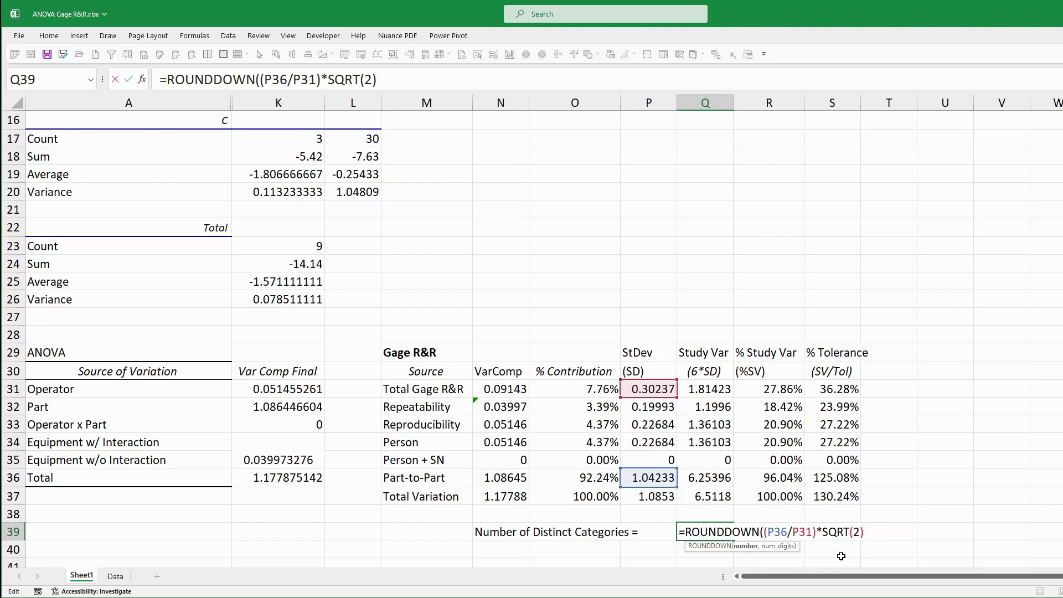
pyautogui.write(',')
pyautogui.write('0)')
pyautogui.press('Return')
# Step: Apply a background fill colour to the whole Gage R&R table range M29:T40
pyautogui.click(406, 351)
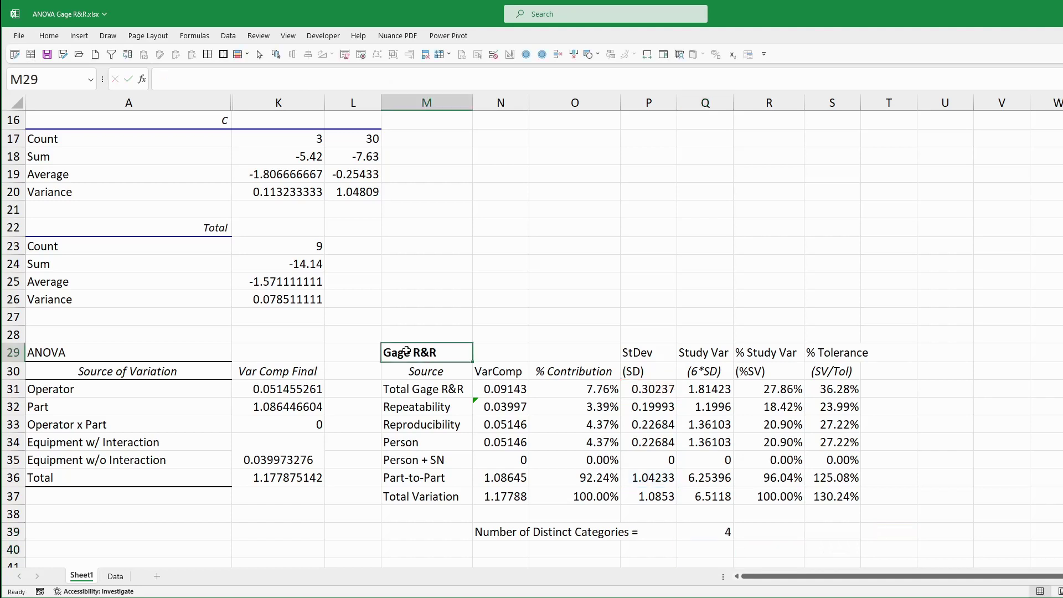
pyautogui.moveTo(406, 351); pyautogui.dragTo(903, 547)
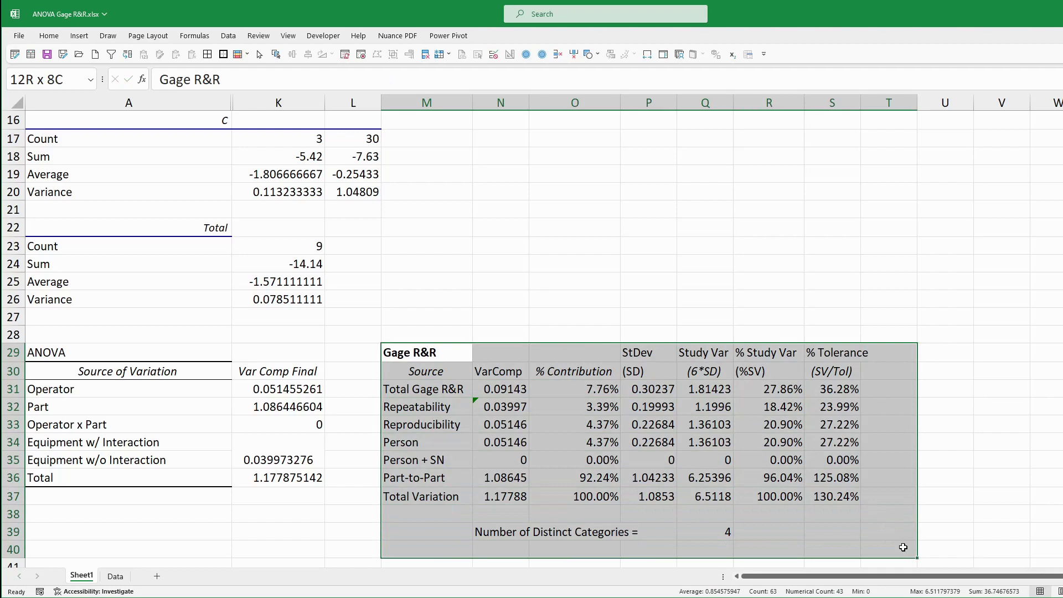
pyautogui.hotkey('alt', 'h')
pyautogui.press('h')
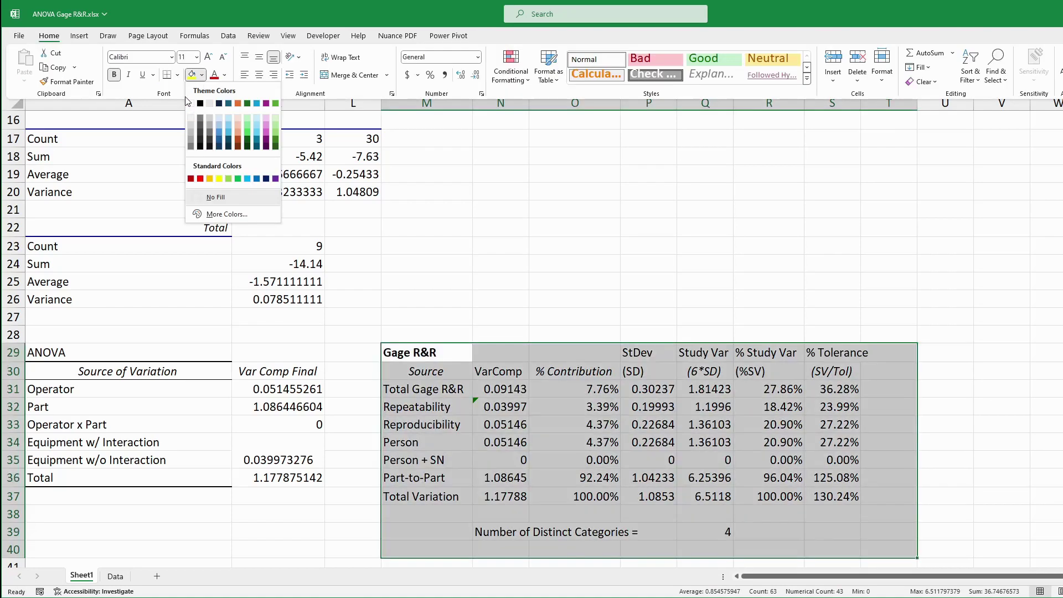
pyautogui.click(190, 127)
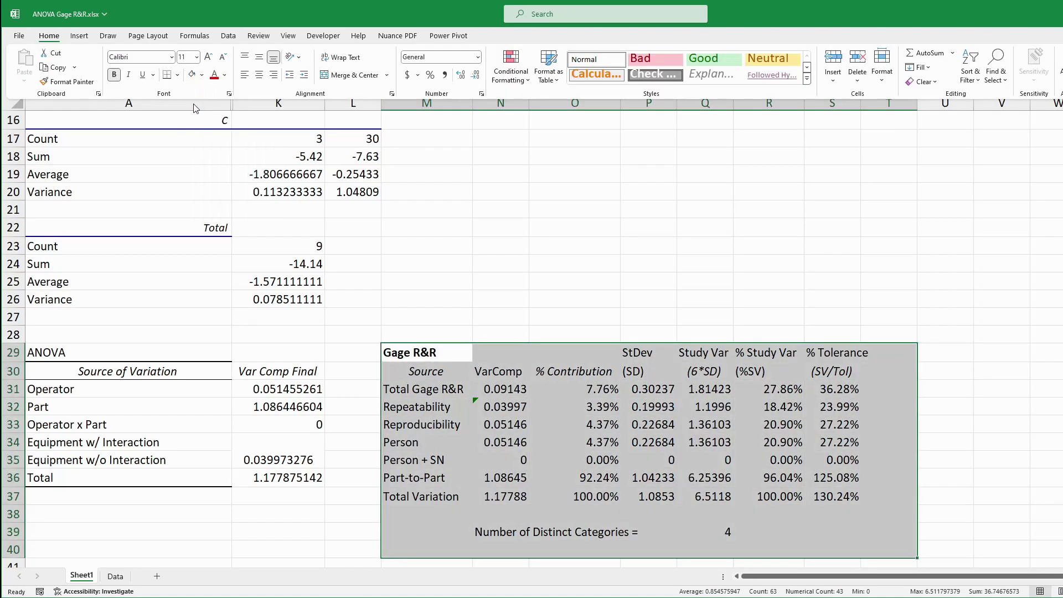